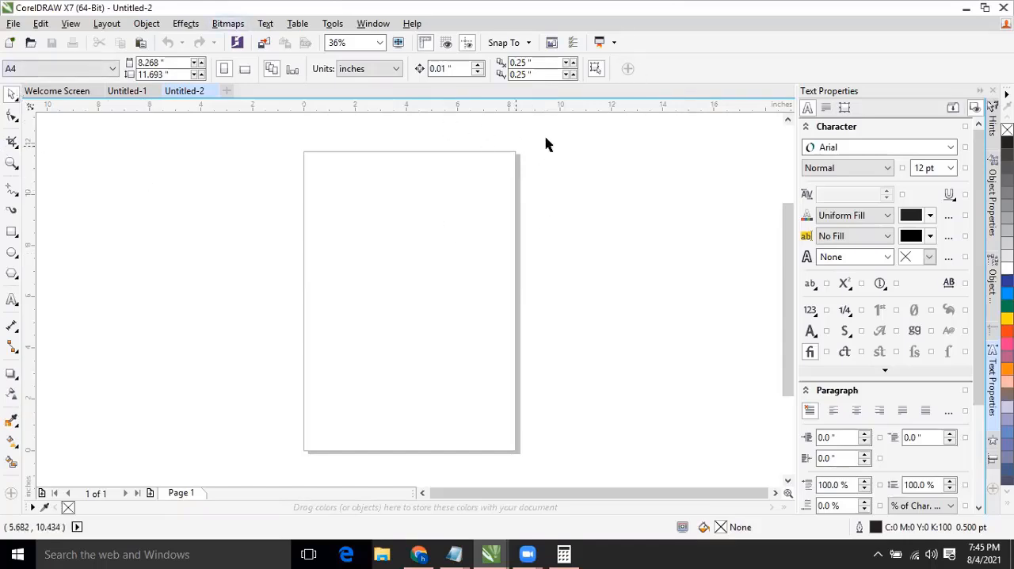
Create a new document and draw a rectangle about 6.9 by 3.4 inches across the middle of the page.
key("ctrl+n")
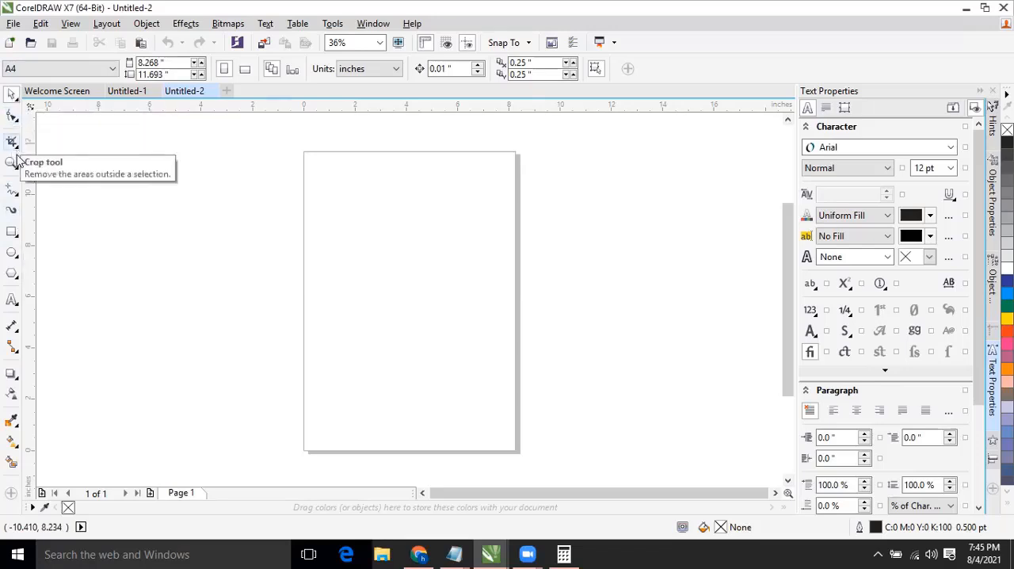
left_click(15, 236)
left_click(47, 232)
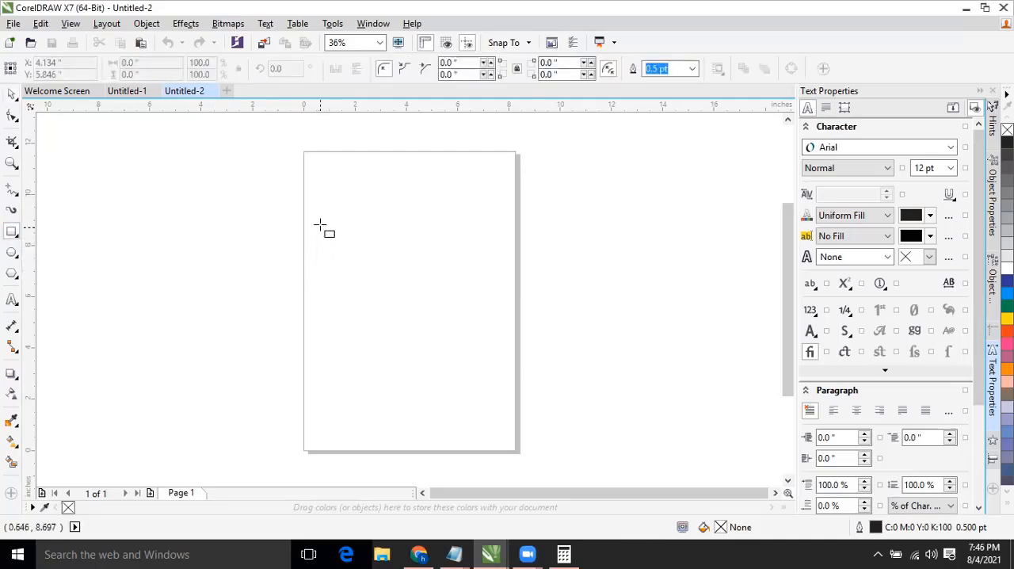
mouse_move(320, 226)
left_mouse_down()
mouse_move(354, 255)
mouse_move(452, 282)
mouse_move(497, 313)
left_mouse_up()
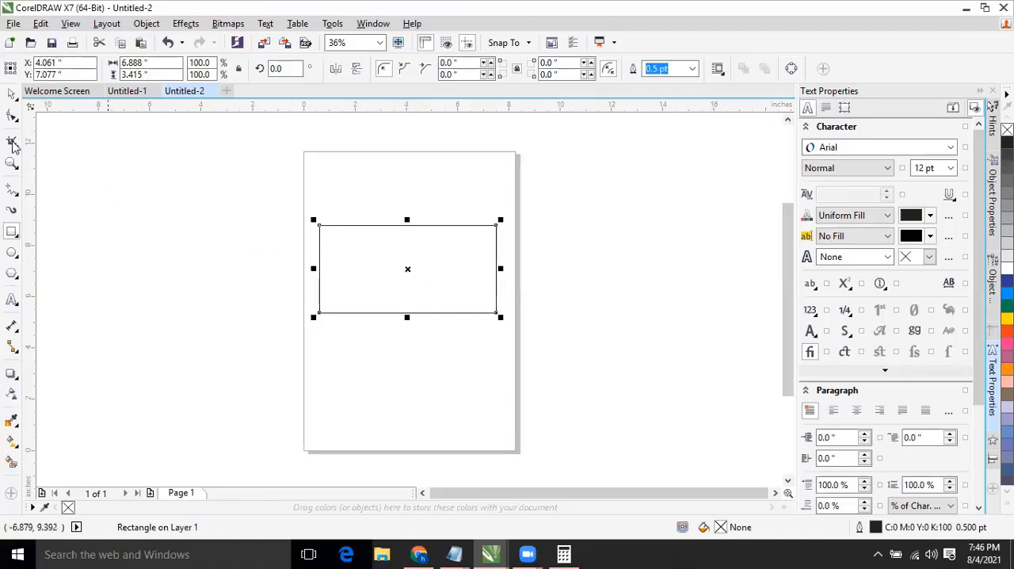
Try cyan, yellow, magenta and purple fills on the rectangle, and settle on a Red fill.
left_click(12, 96)
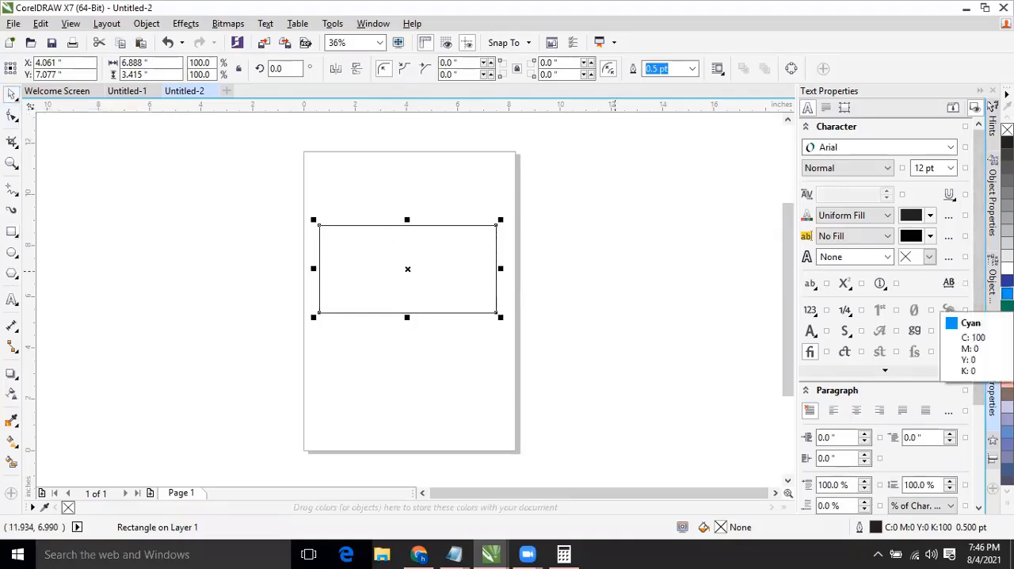
left_click(1007, 293)
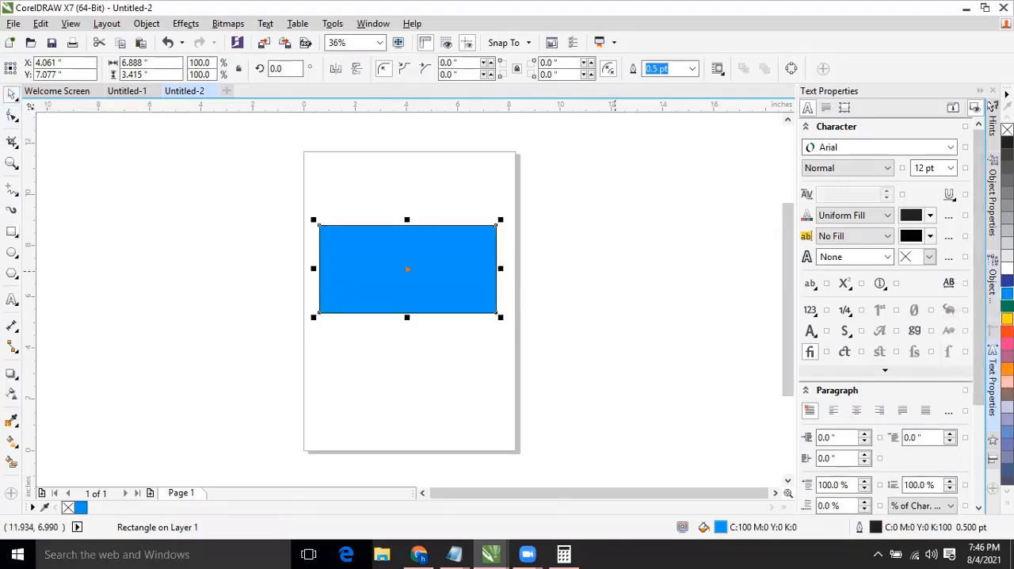
left_click(1007, 318)
left_click(1006, 343)
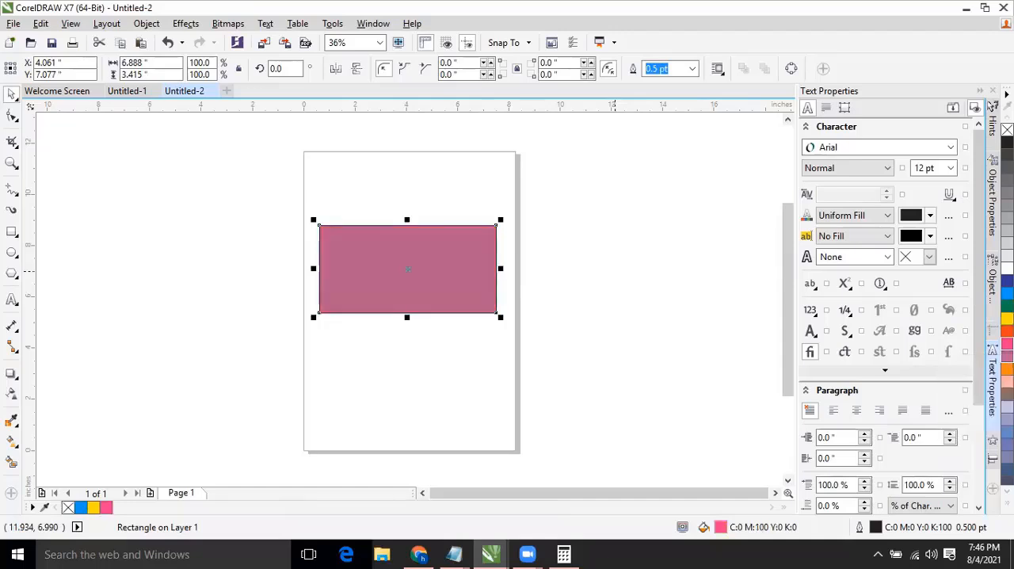
left_click(1007, 344)
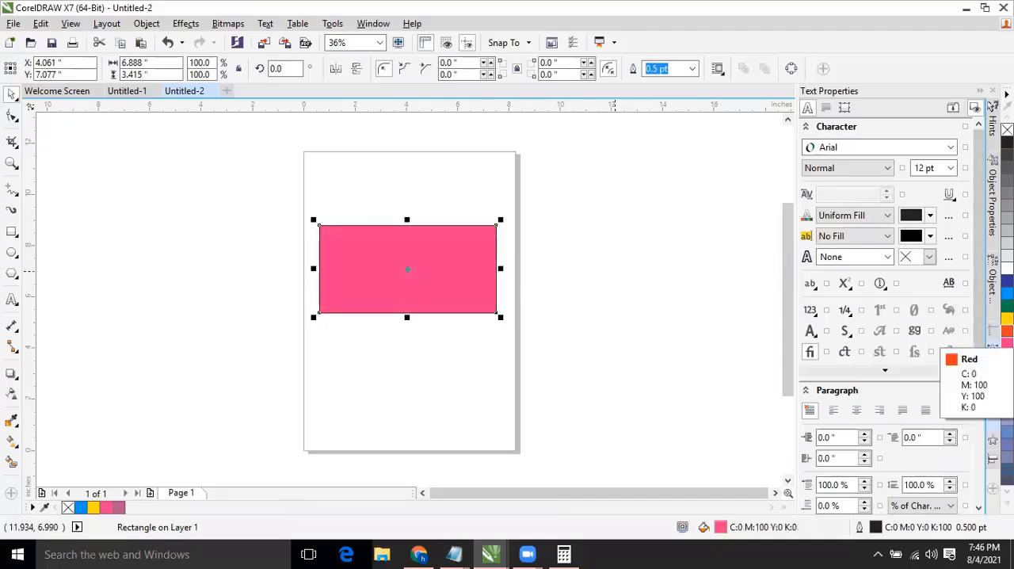
left_click(1007, 331)
left_click(376, 254)
left_click(383, 210)
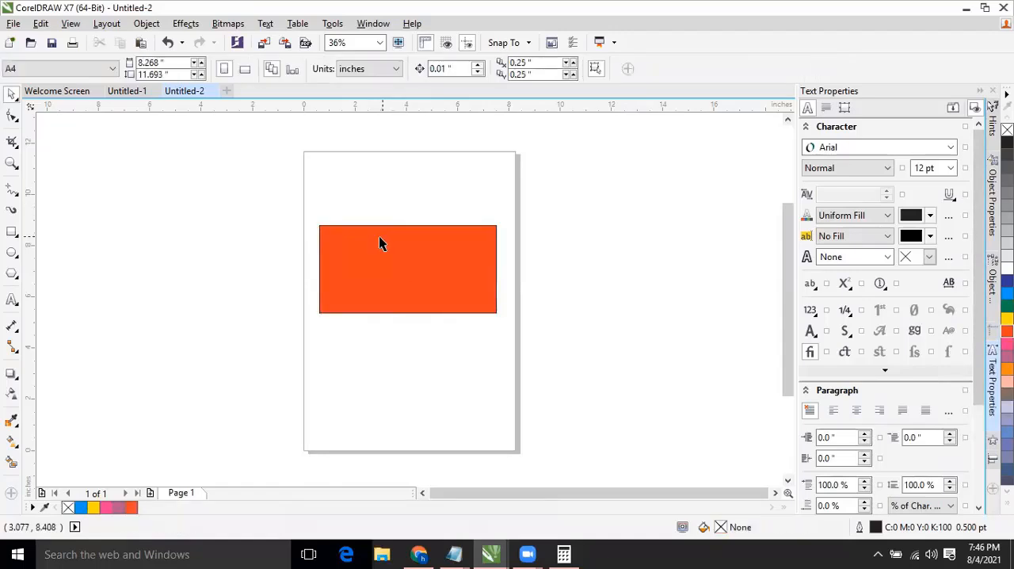
left_click(378, 235)
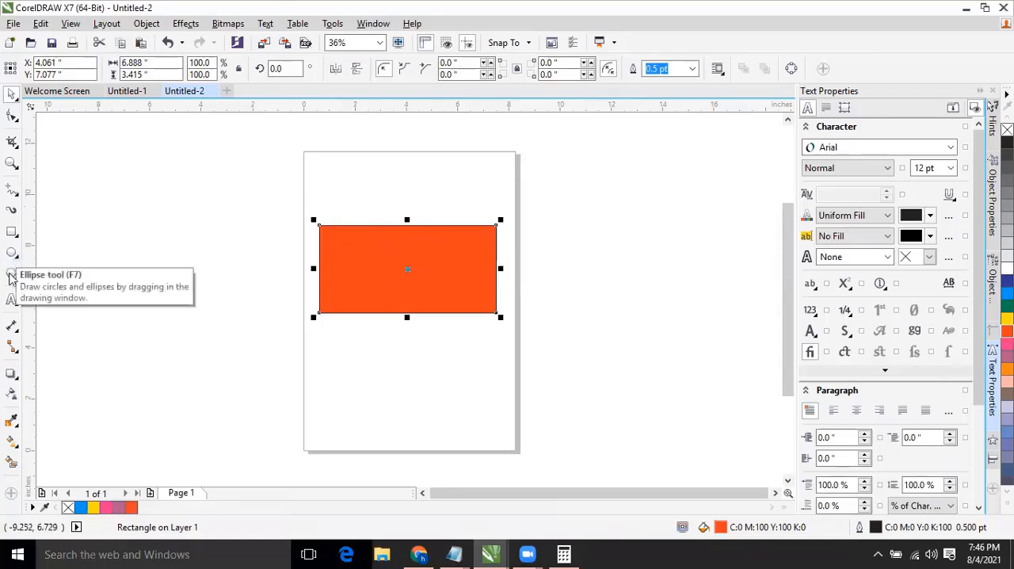
left_click(12, 274)
mouse_move(11, 235)
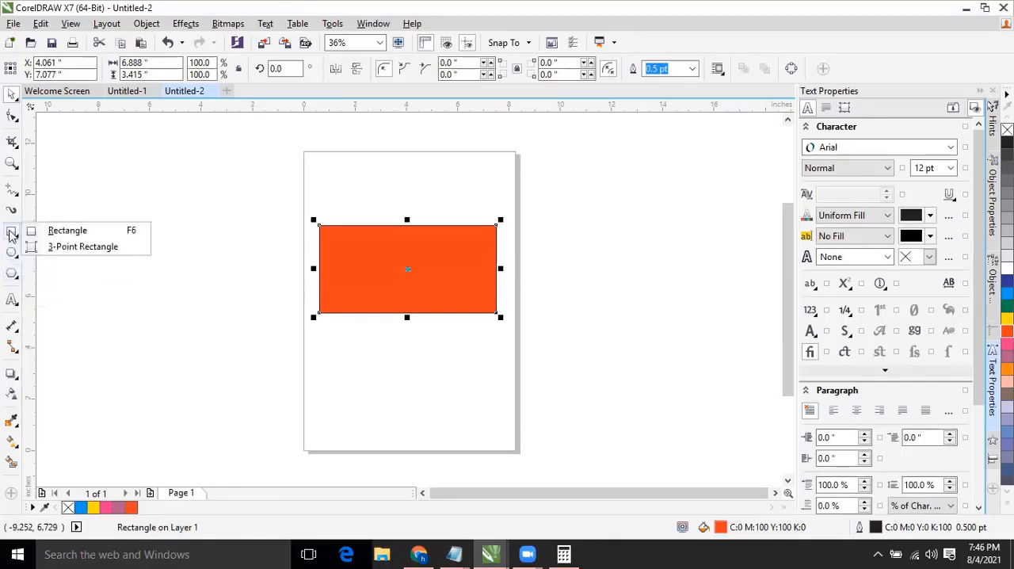
left_click(351, 255)
left_click(351, 256)
left_click(360, 203)
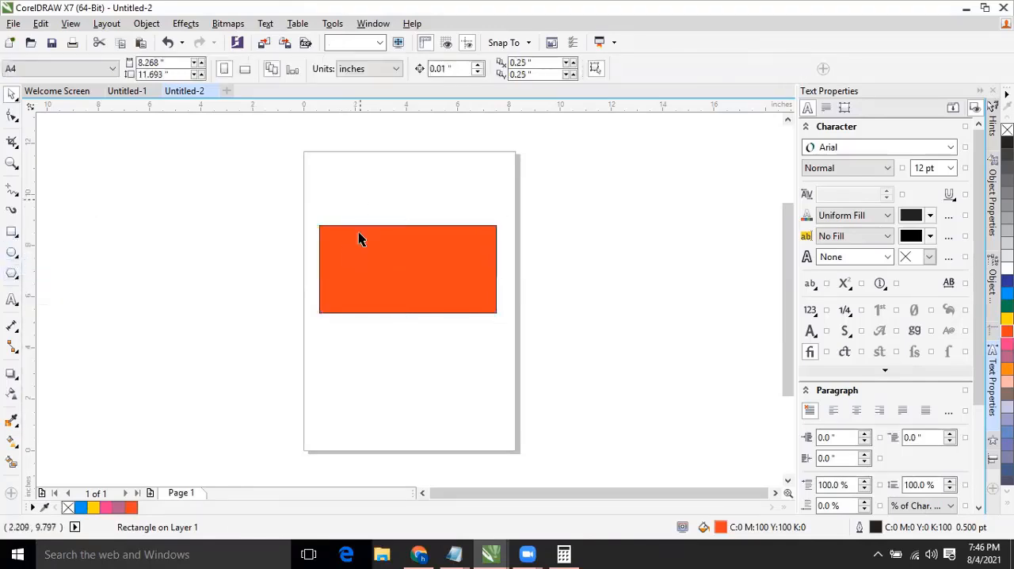
left_click(342, 247)
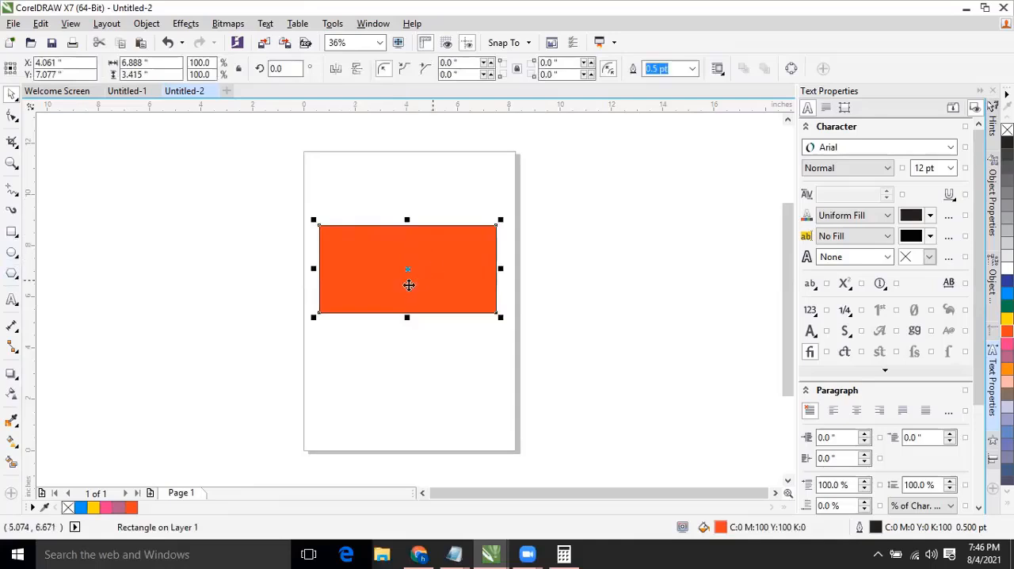
left_click(419, 211)
left_click(409, 259)
Move the rectangle up the page, centring it at about X 4.15 and Y 8.67 inches.
left_click(12, 163)
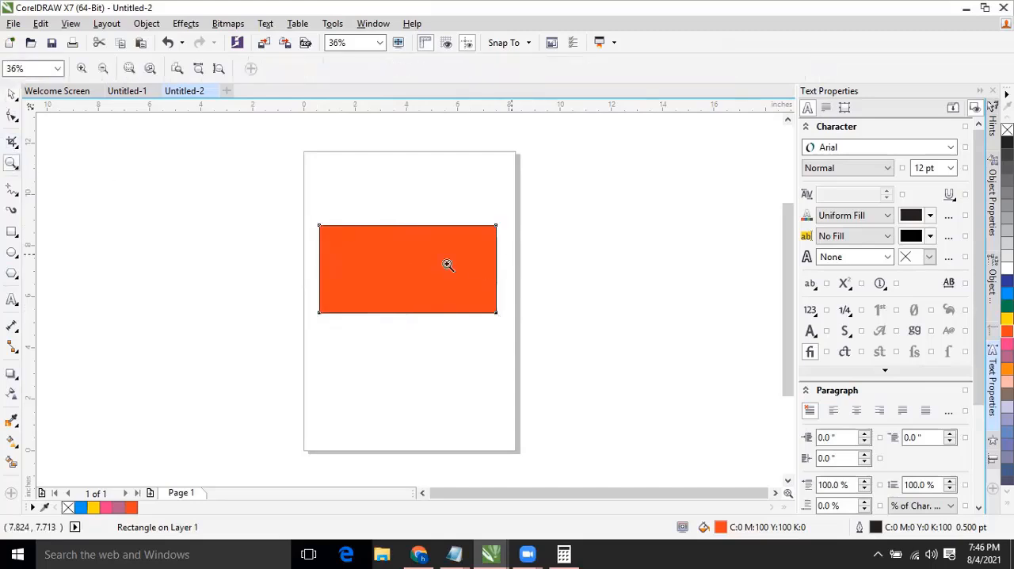
left_click(428, 250)
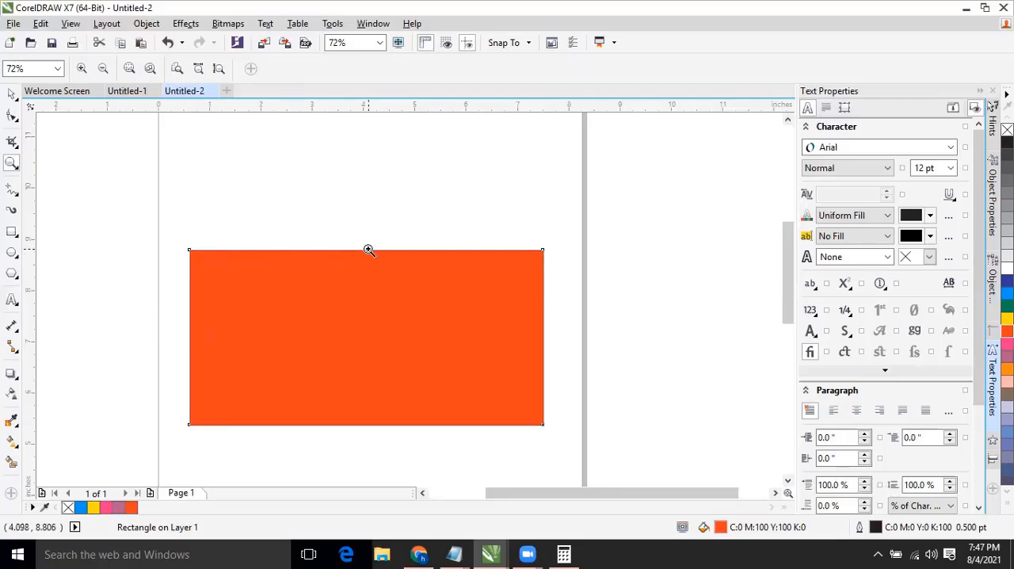
left_click(11, 95)
left_click(328, 321)
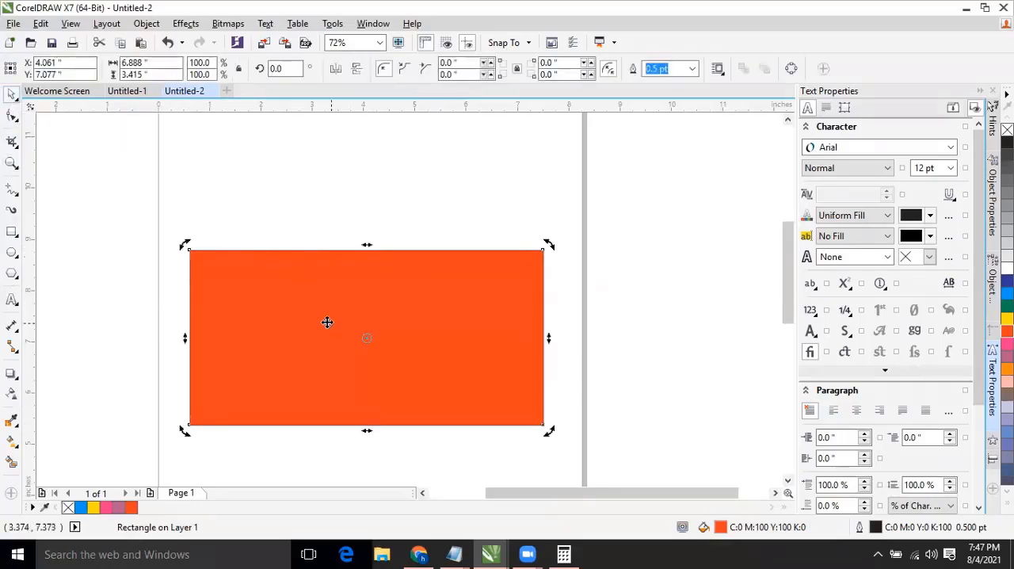
mouse_move(328, 322)
left_mouse_down()
mouse_move(340, 249)
mouse_move(337, 335)
left_mouse_up()
left_click(238, 396)
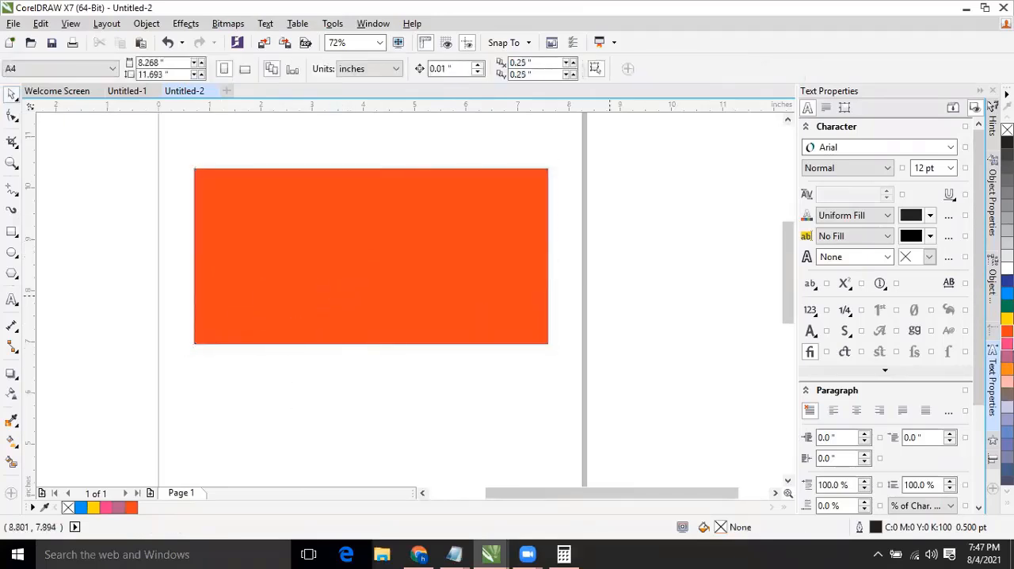
Set magenta as the document's default fill for Graphic objects only.
left_click(1007, 343)
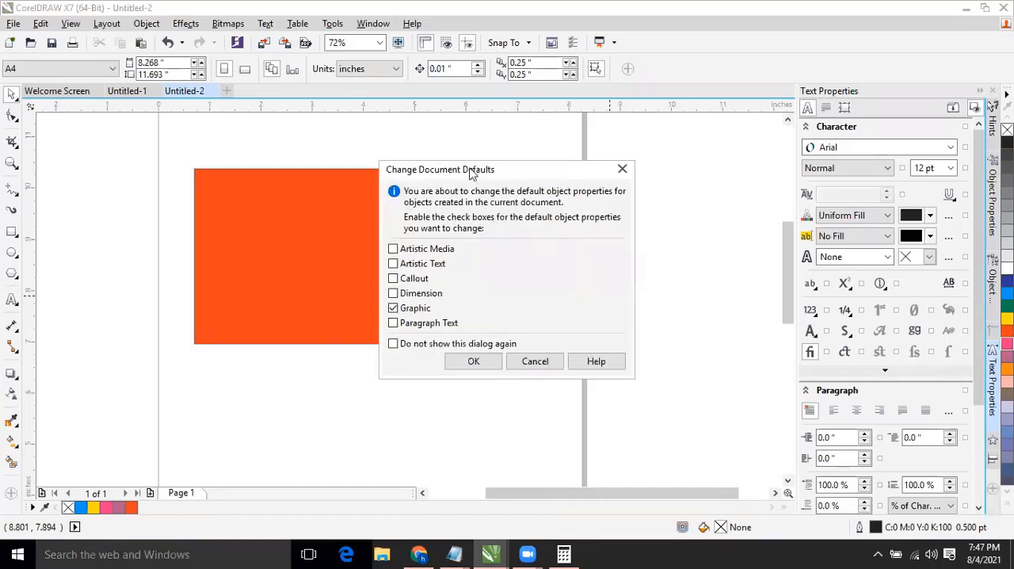
left_click_drag(407, 172, 342, 172)
left_click(407, 357)
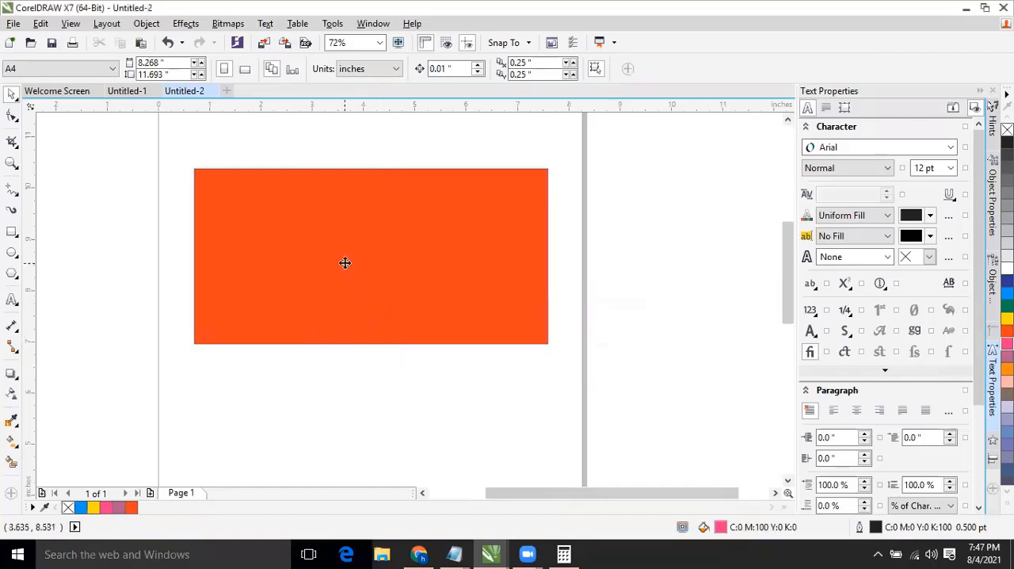
left_click(345, 263)
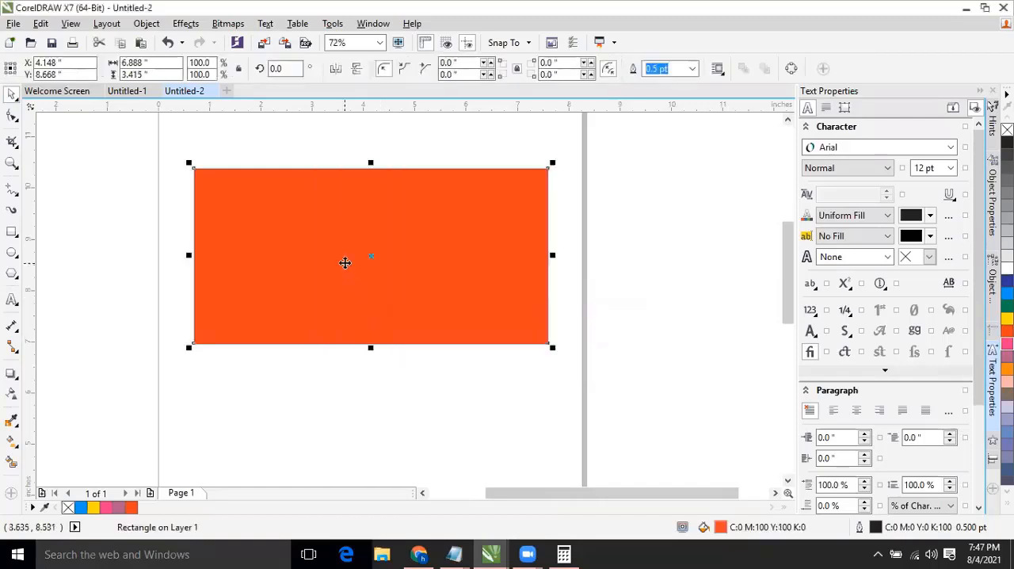
left_click(349, 385)
left_click(374, 271)
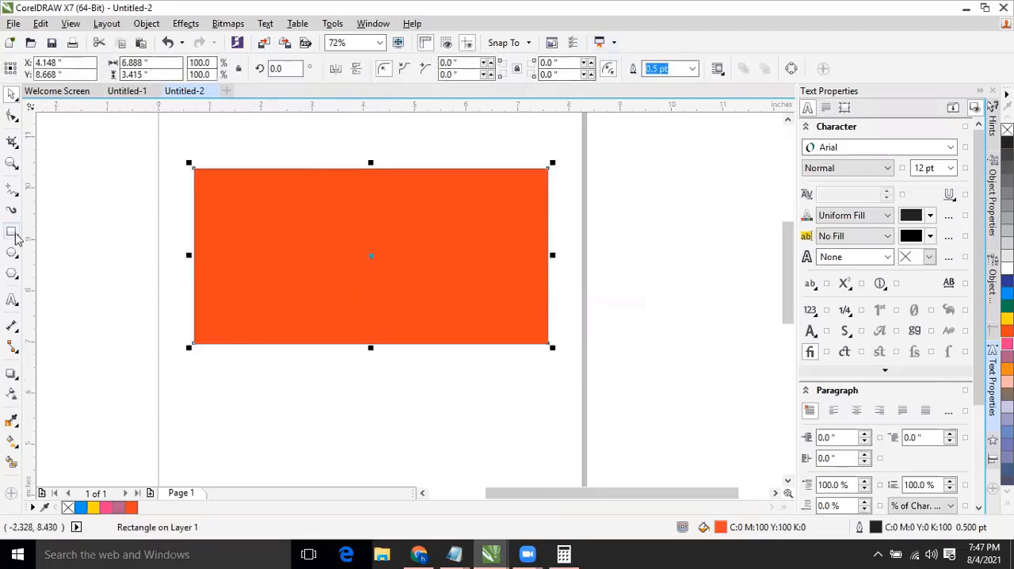
left_click(240, 215)
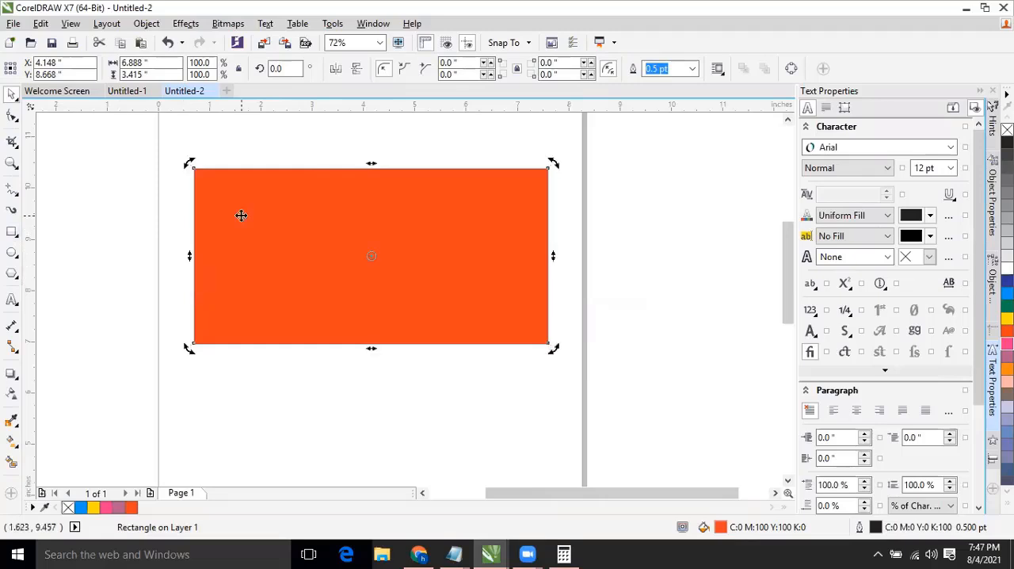
left_click(240, 216)
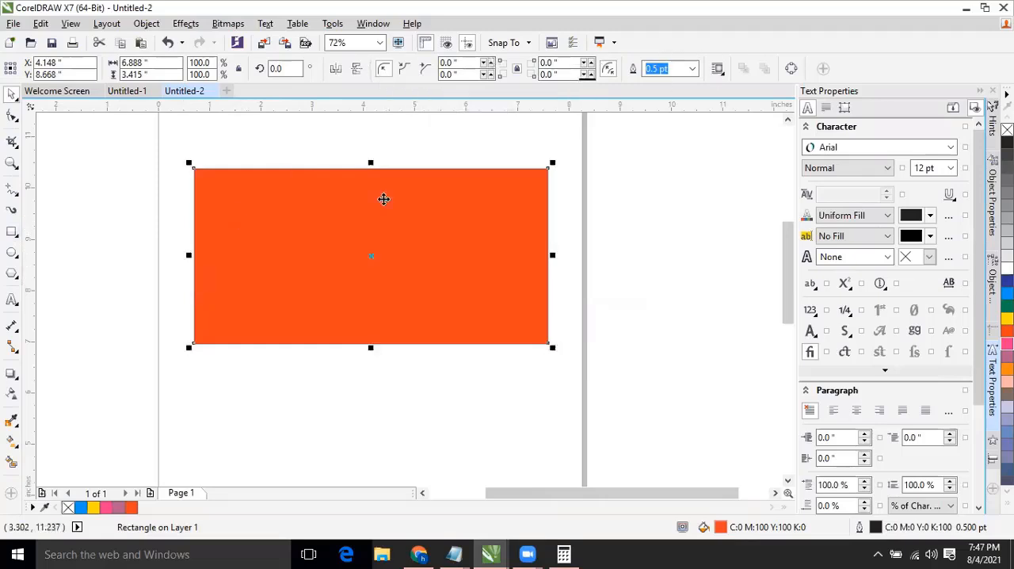
left_click(342, 362)
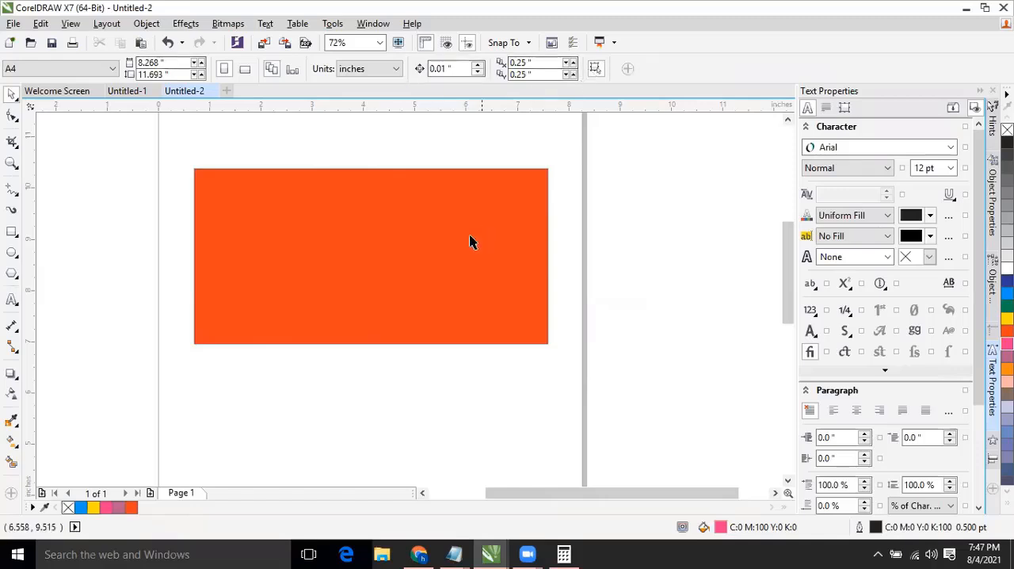
Try a 0.75 pt outline on the rectangle, and set the outline width to 8.0 pt.
left_click(323, 229)
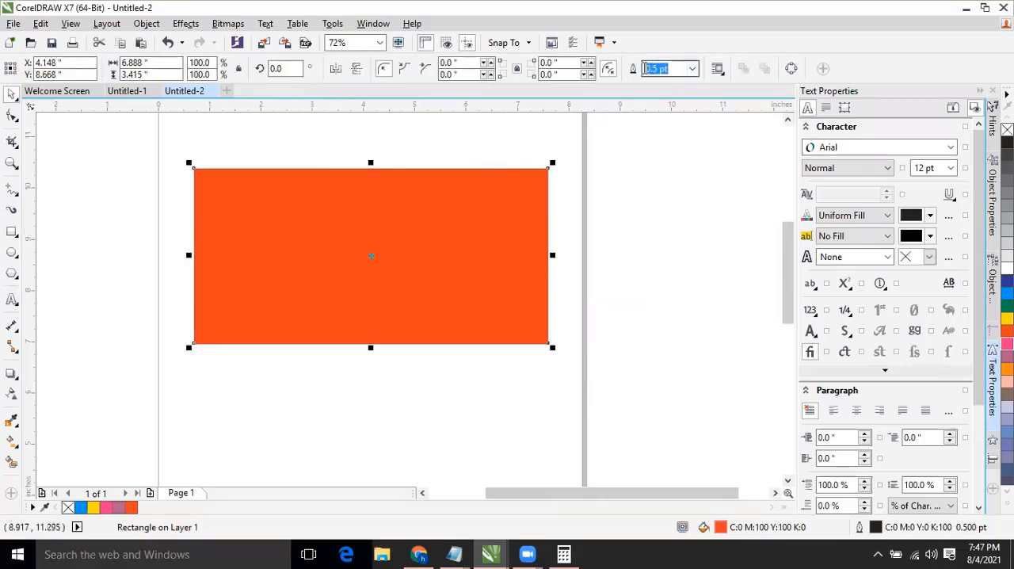
left_click(503, 170)
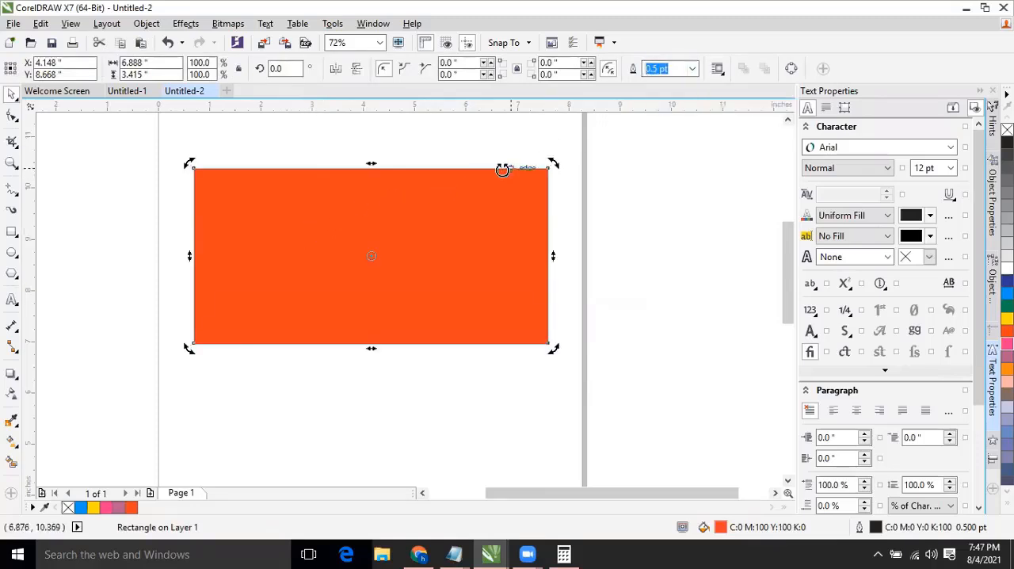
left_click(499, 168)
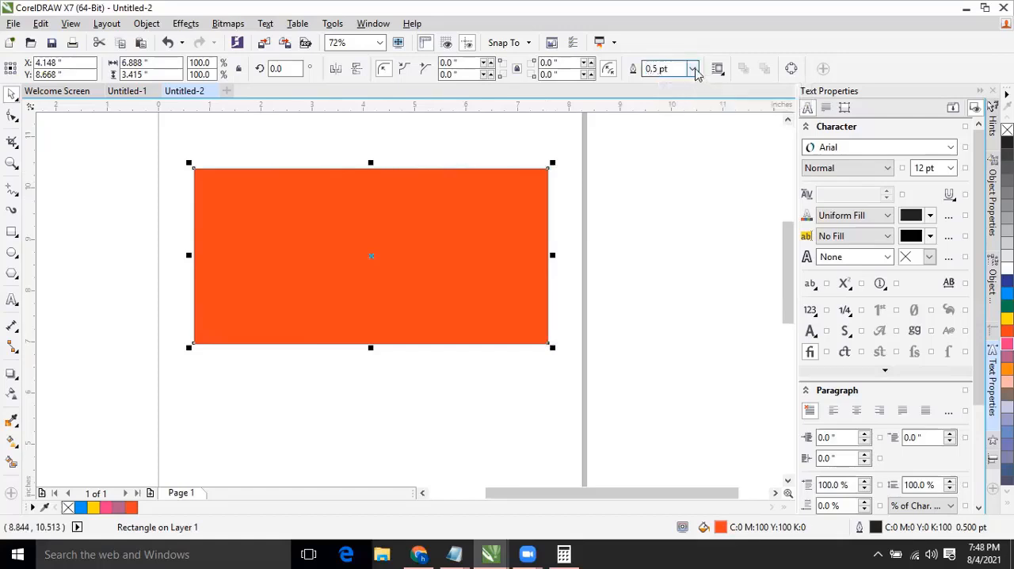
left_click(694, 69)
left_click(673, 118)
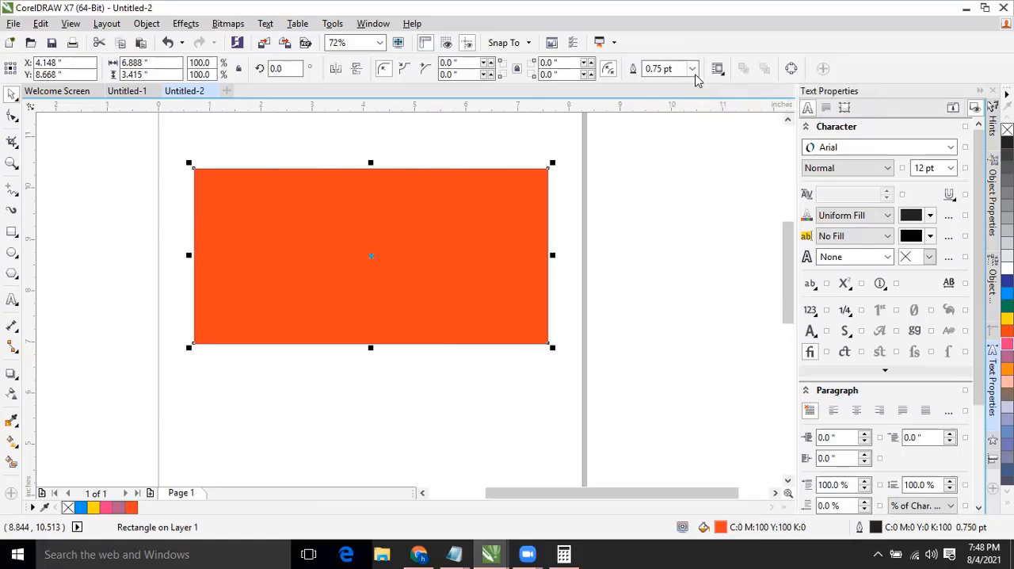
left_click(692, 70)
left_click(673, 190)
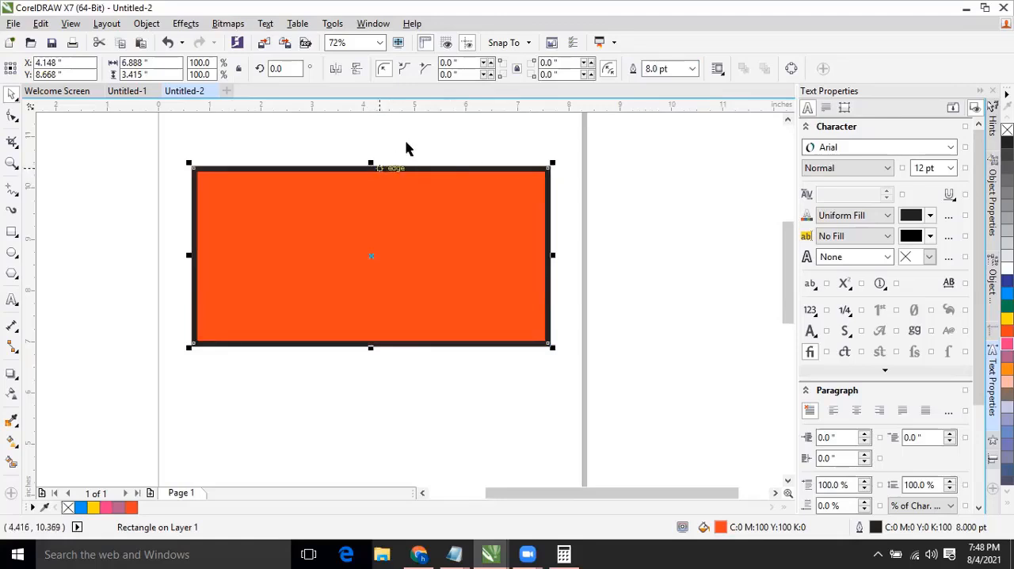
left_click(406, 145)
left_click(393, 167)
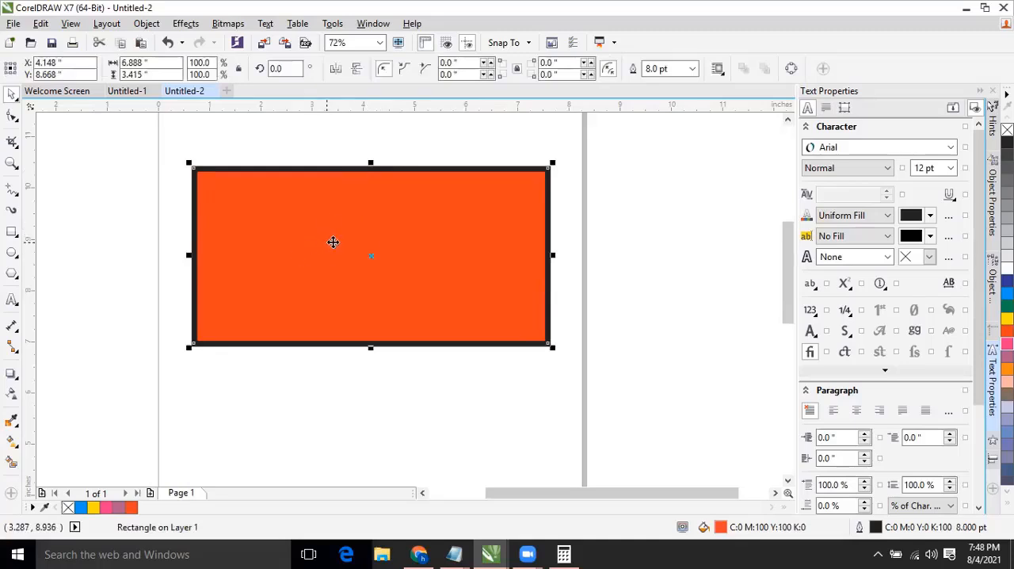
Try a run of palette fills on the outlined rectangle, from yellow through purple and brown to medium blue (C:60 M:40).
left_click(377, 151)
left_click(366, 189)
left_click(1007, 324)
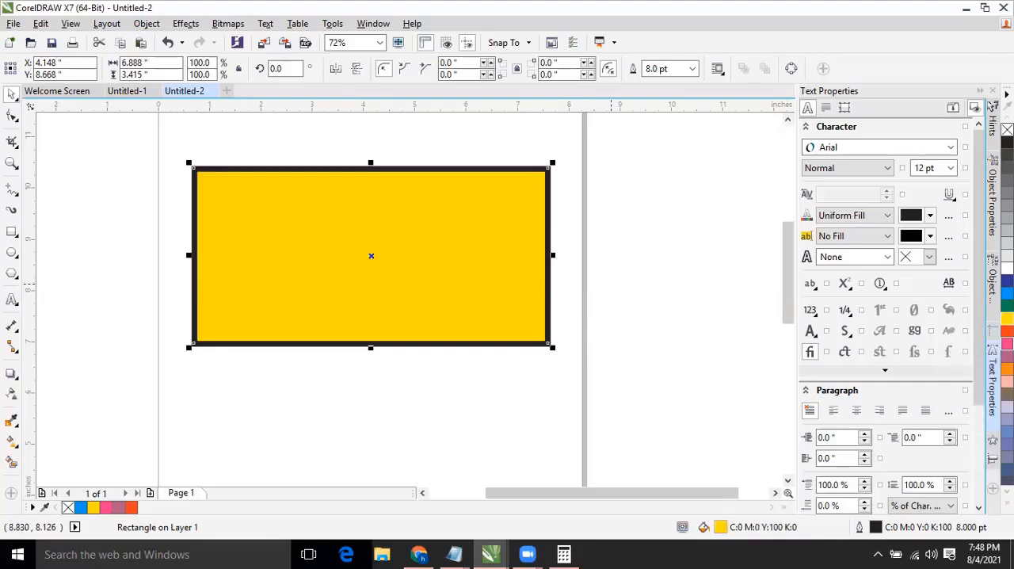
left_click(1007, 332)
left_click(1007, 345)
left_click(1007, 356)
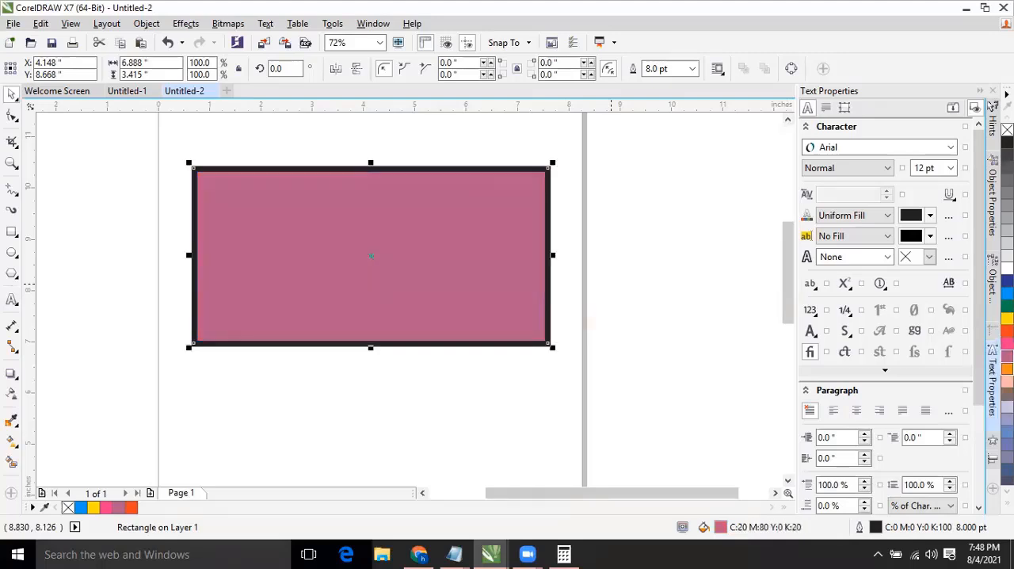
left_click(1007, 367)
left_click(1007, 378)
left_click(1007, 389)
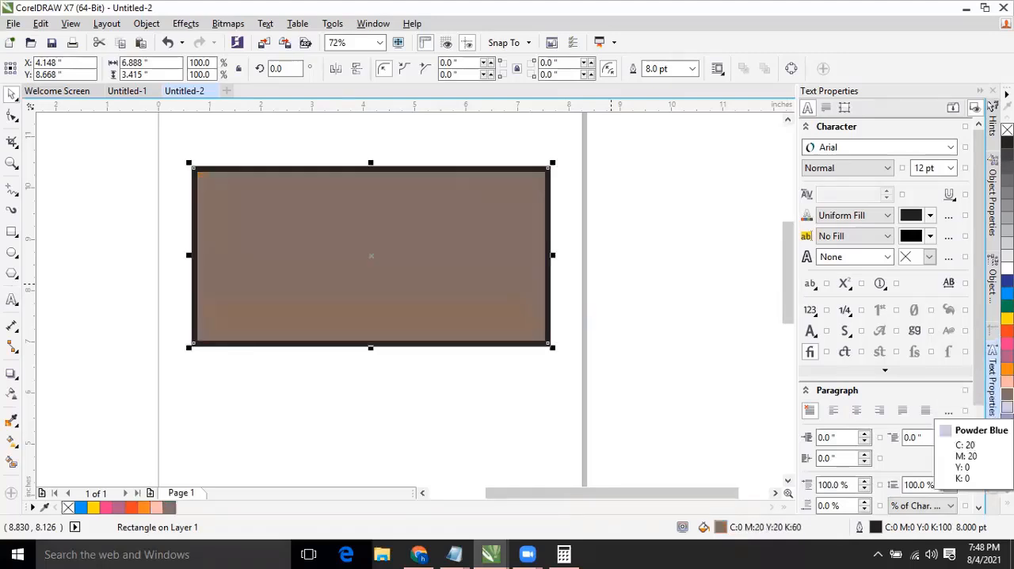
left_click(1007, 402)
left_click(1006, 412)
left_click(1006, 432)
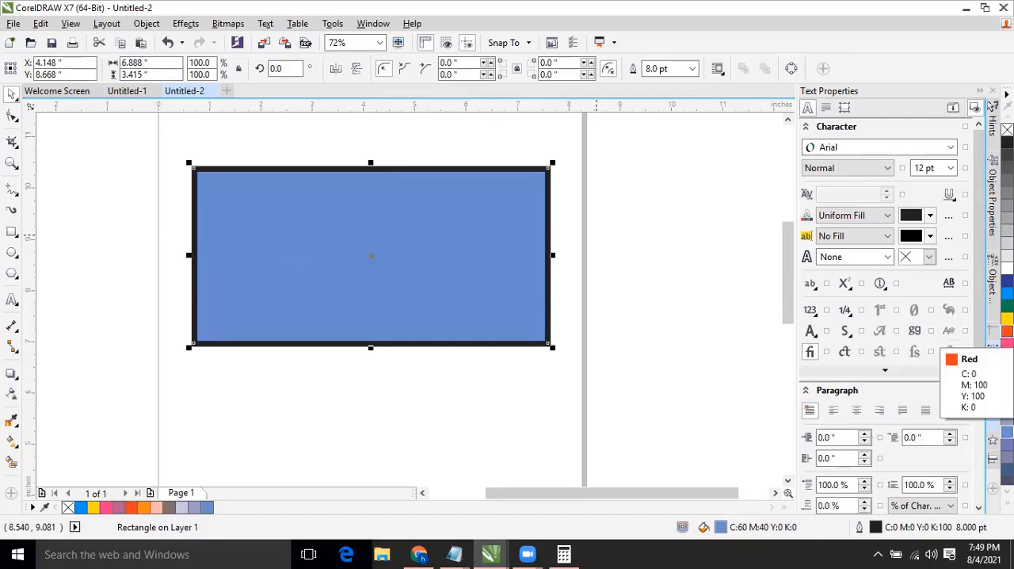
Compare Red and magenta fills on the outlined rectangle and leave it filled with Red.
left_click(1006, 331)
left_click(1007, 344)
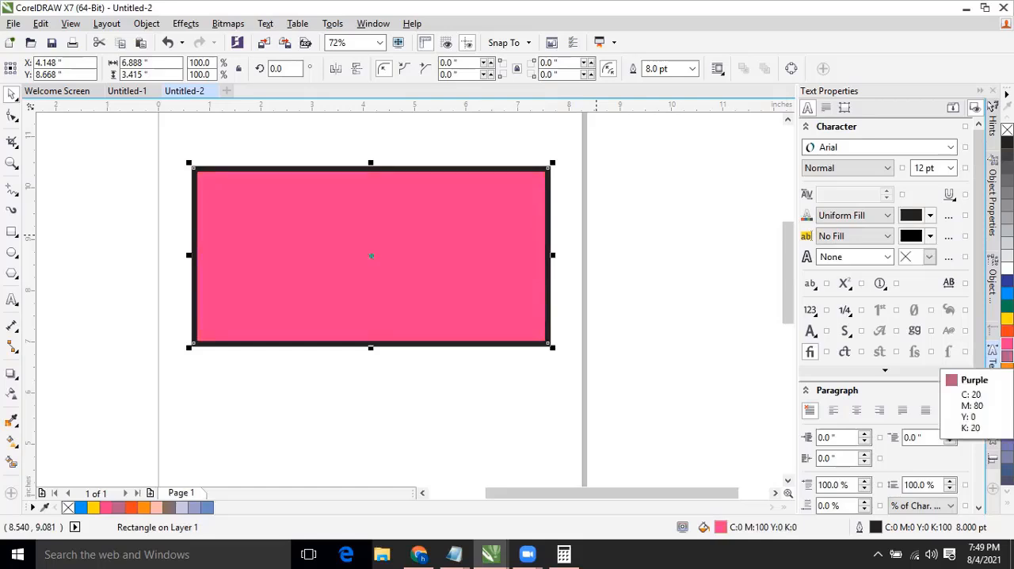
left_click(1007, 331)
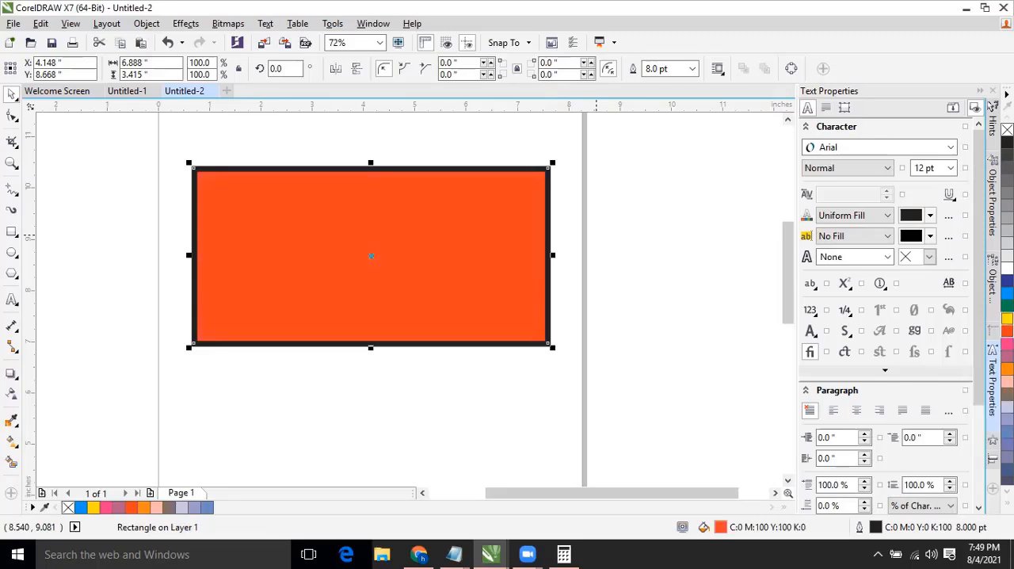
Try Yellow and Green fills on the outlined rectangle and leave it filled with Cyan.
left_click(1007, 319)
left_click(1006, 306)
left_click(1007, 293)
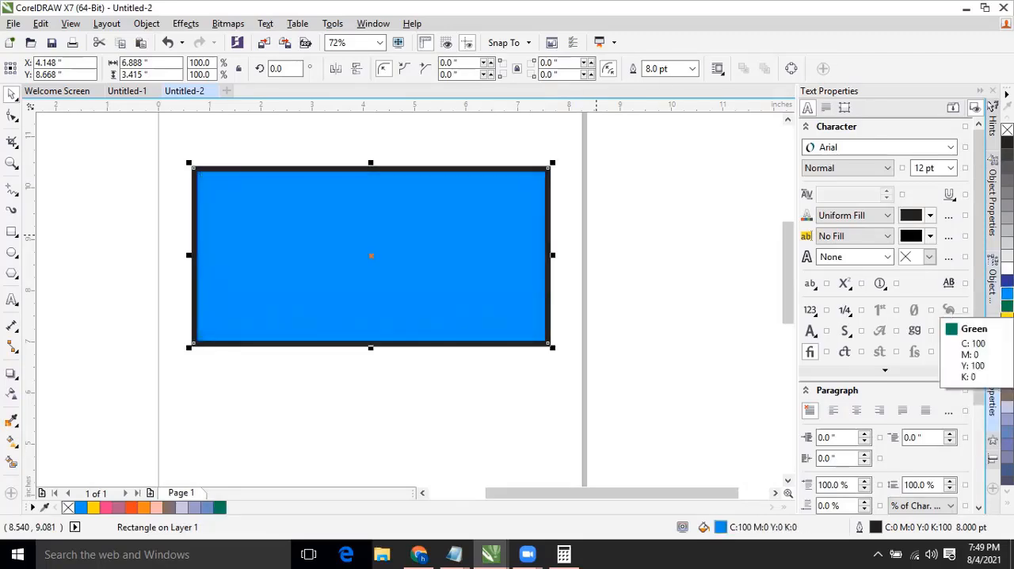
Try Green, Red, magenta, Blue and pink on the rectangle's outline, and leave it muted purple (C:40 M:40 Y:0 K:20).
left_click(1007, 306)
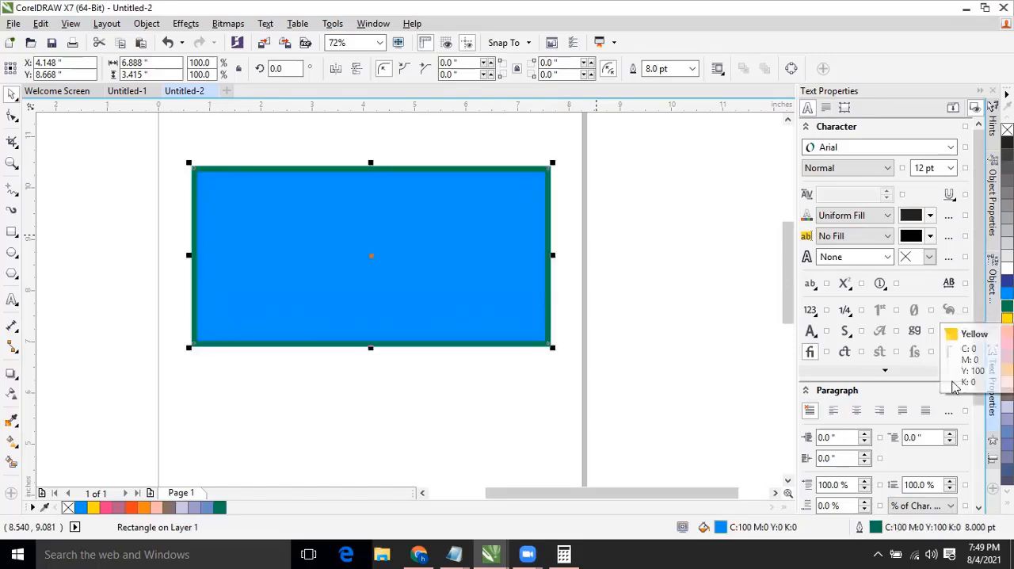
right_click(1007, 331)
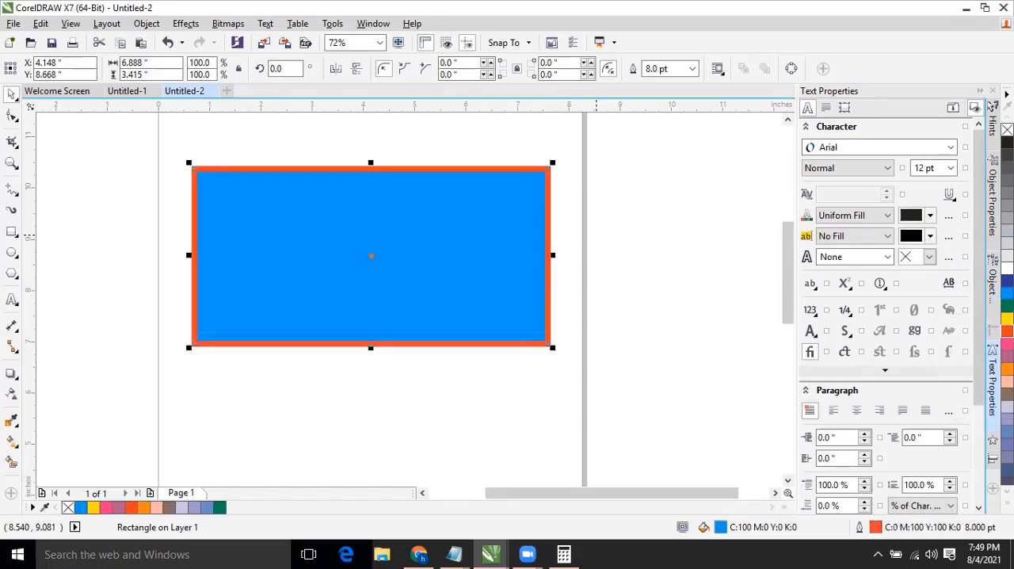
right_click(1006, 342)
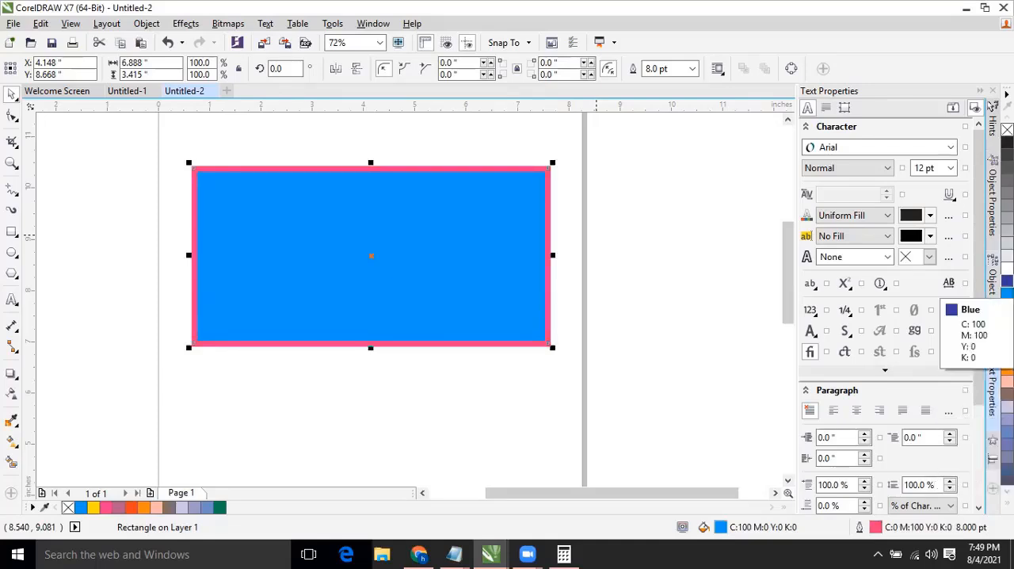
right_click(1007, 282)
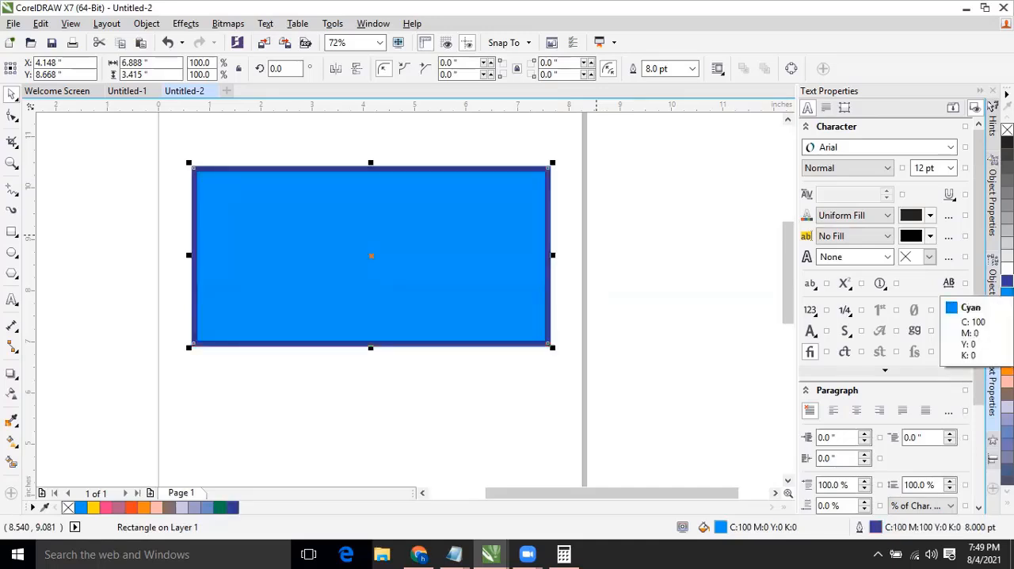
right_click(1007, 383)
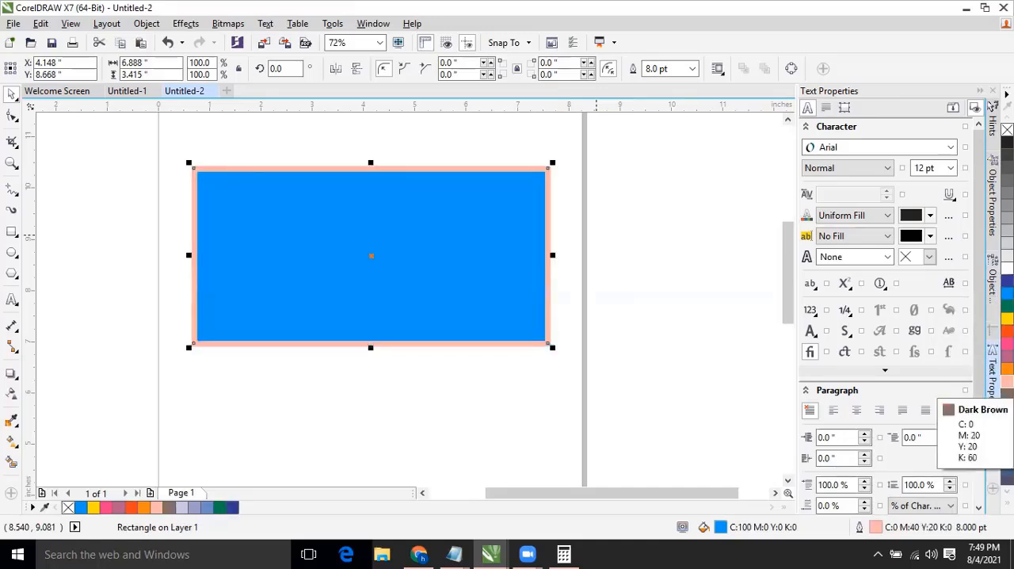
right_click(1007, 467)
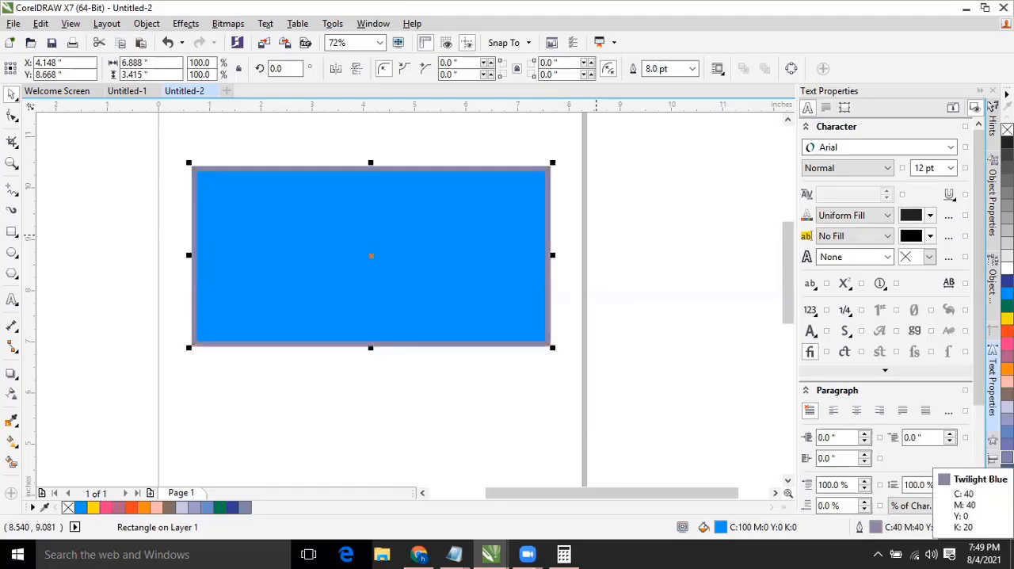
left_click(448, 202)
left_click(447, 207)
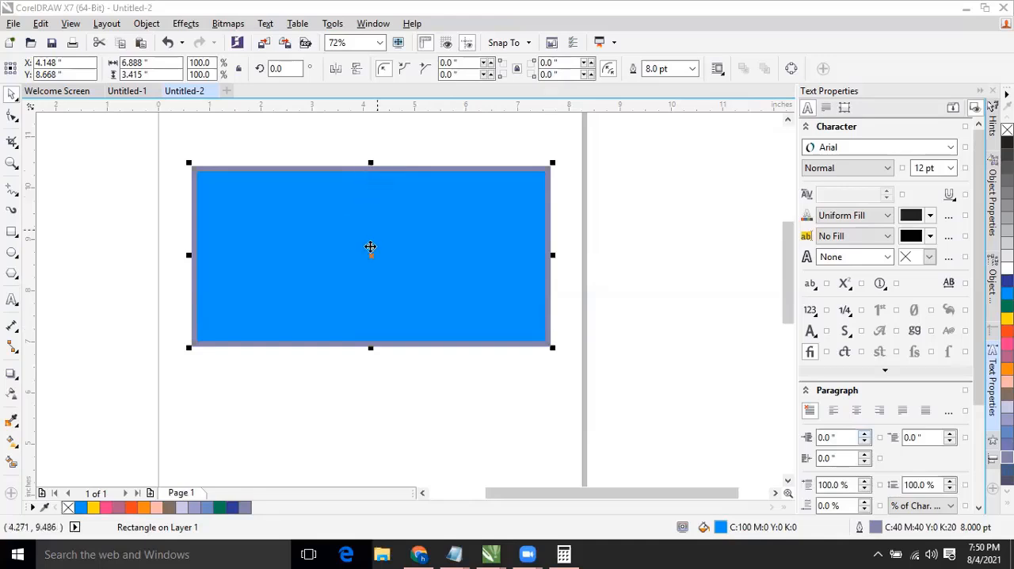
left_click(370, 246)
left_click(409, 136)
left_click(381, 211)
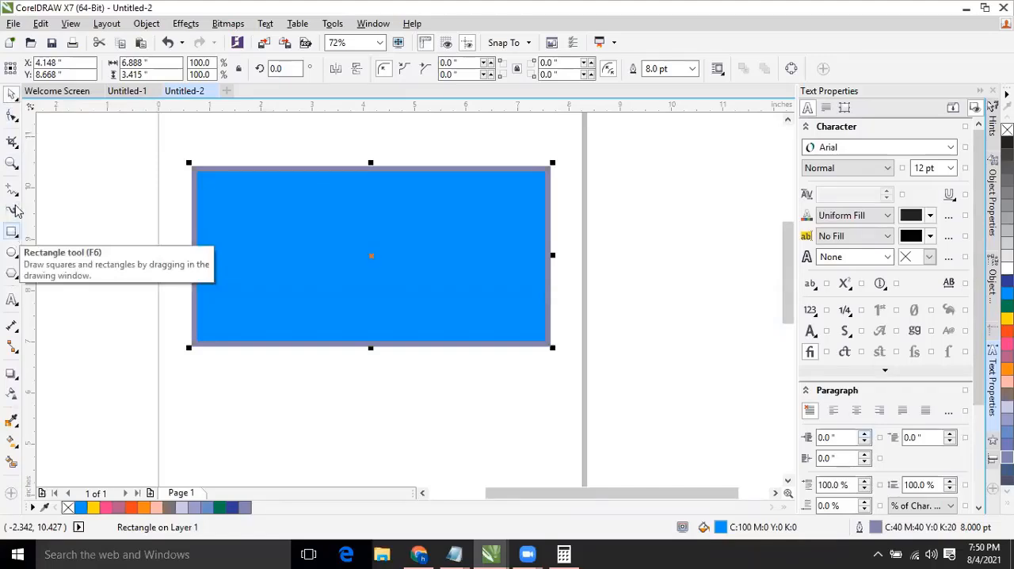
Magnify the rectangle's upper-left corner to inspect the outline, and return to the 72% view.
left_click(12, 164)
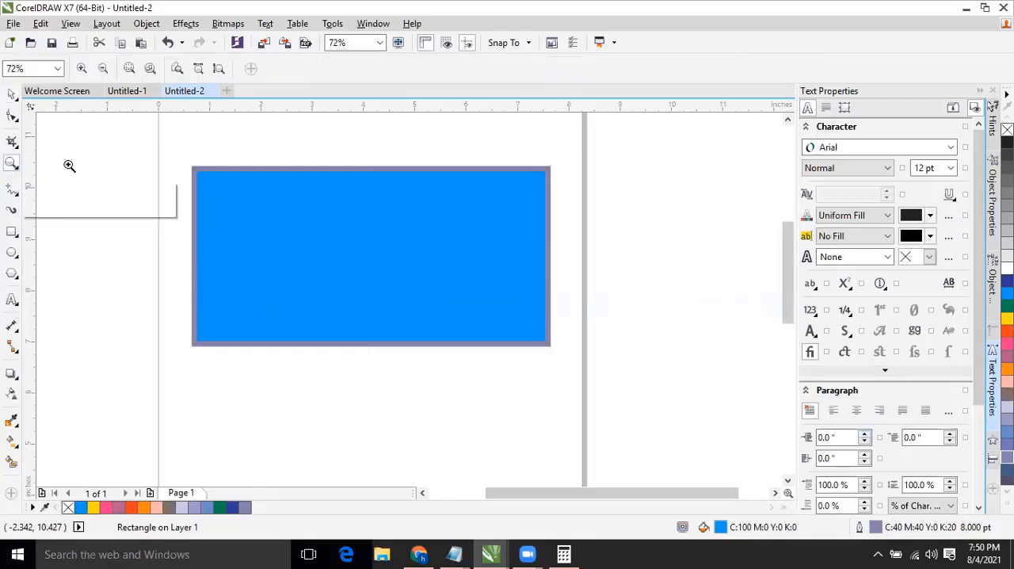
left_click_drag(185, 158, 287, 215)
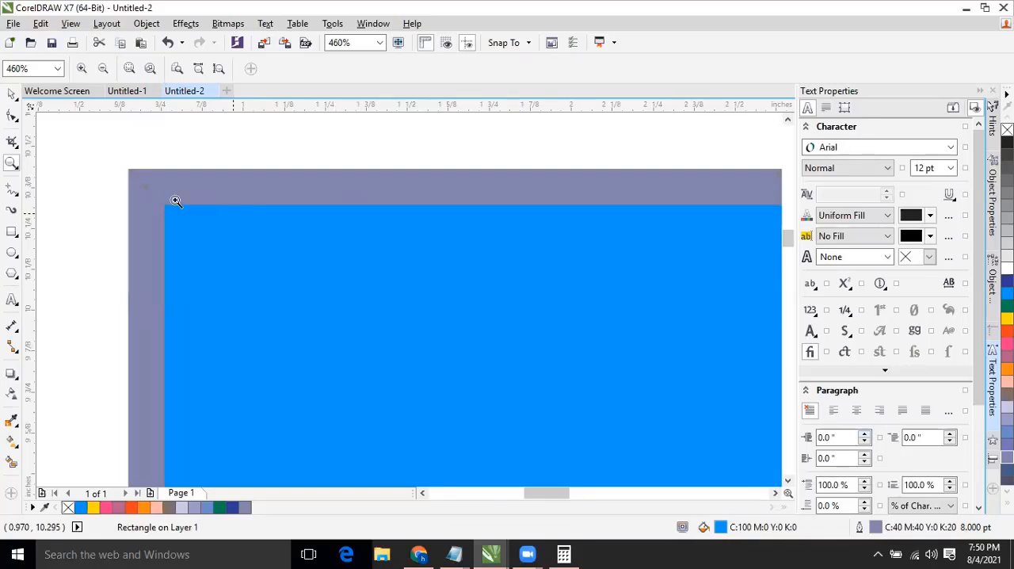
left_click(14, 164)
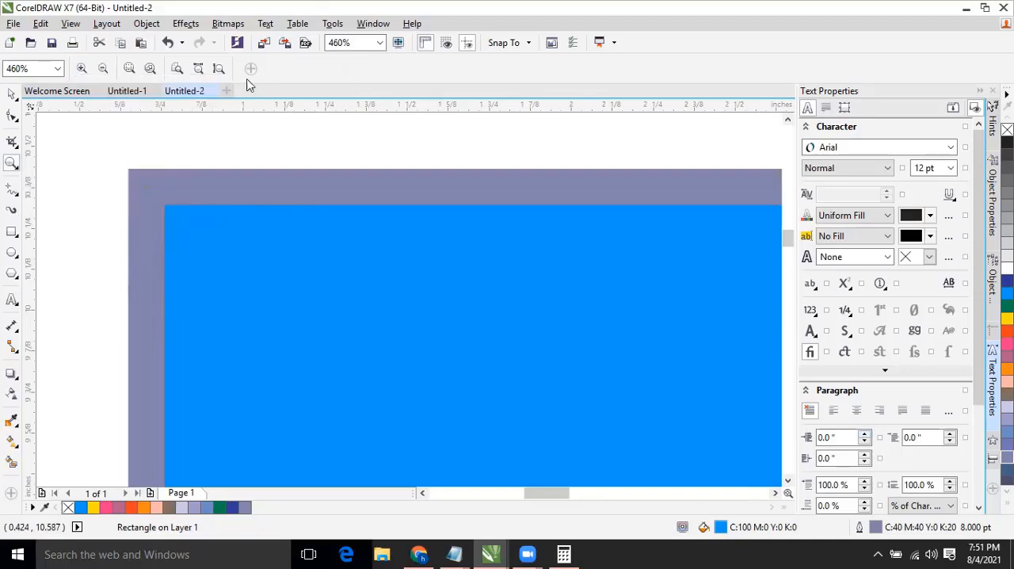
left_click(102, 69)
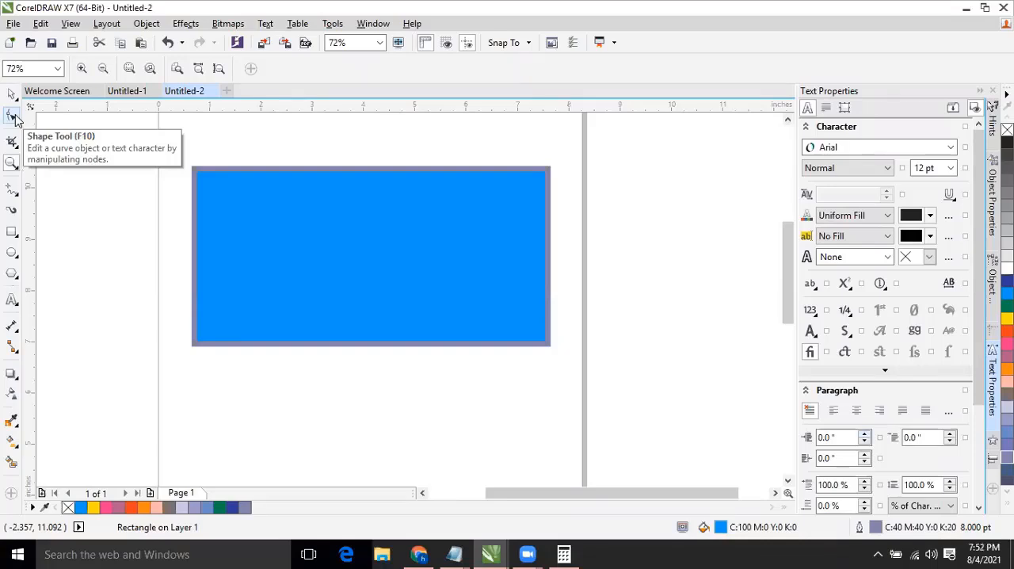
Select the rectangle and try to round its upper-left corner with the Shape tool.
left_click(12, 94)
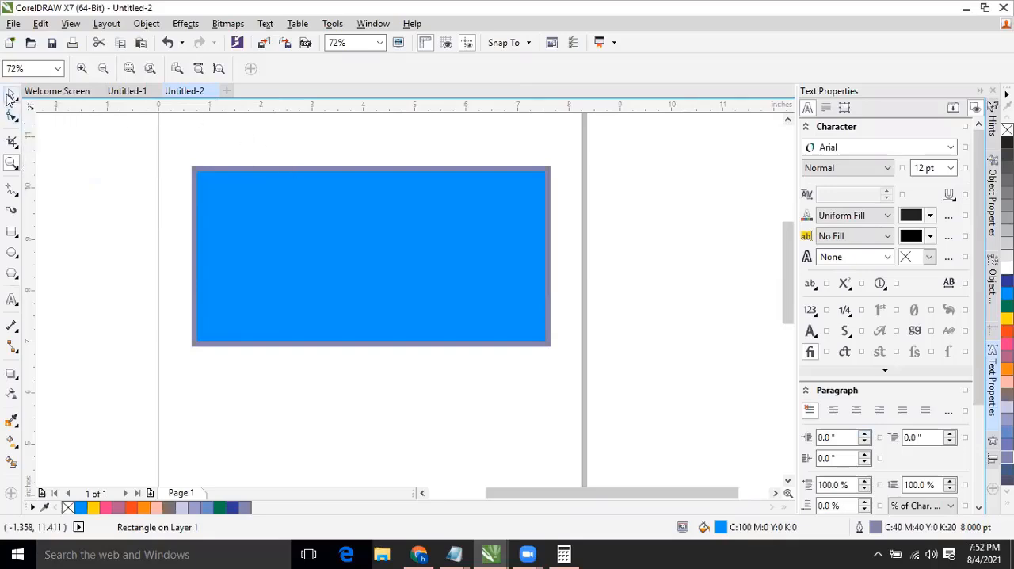
left_click(267, 184)
left_click(283, 149)
left_click(274, 172)
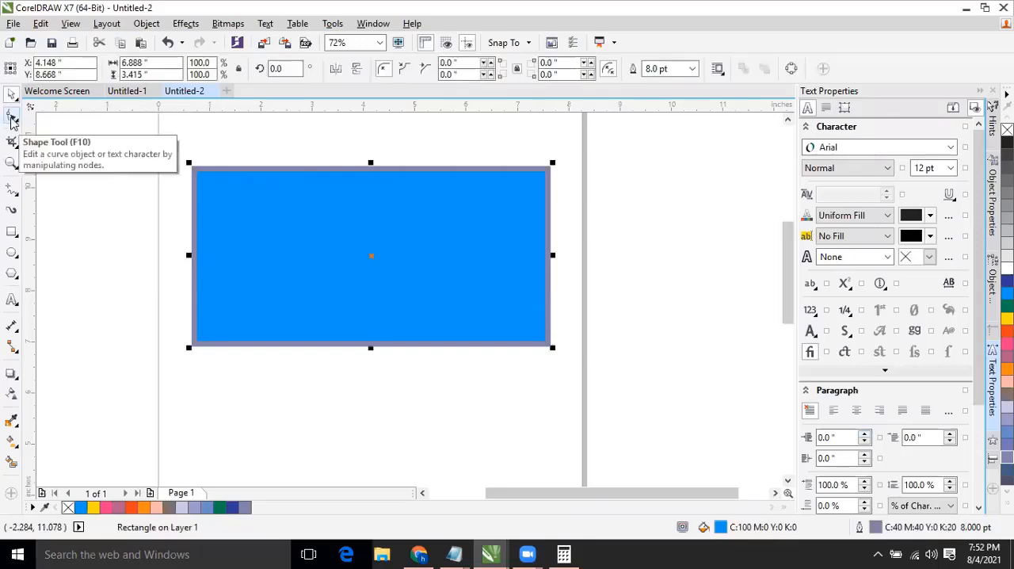
left_click(12, 118)
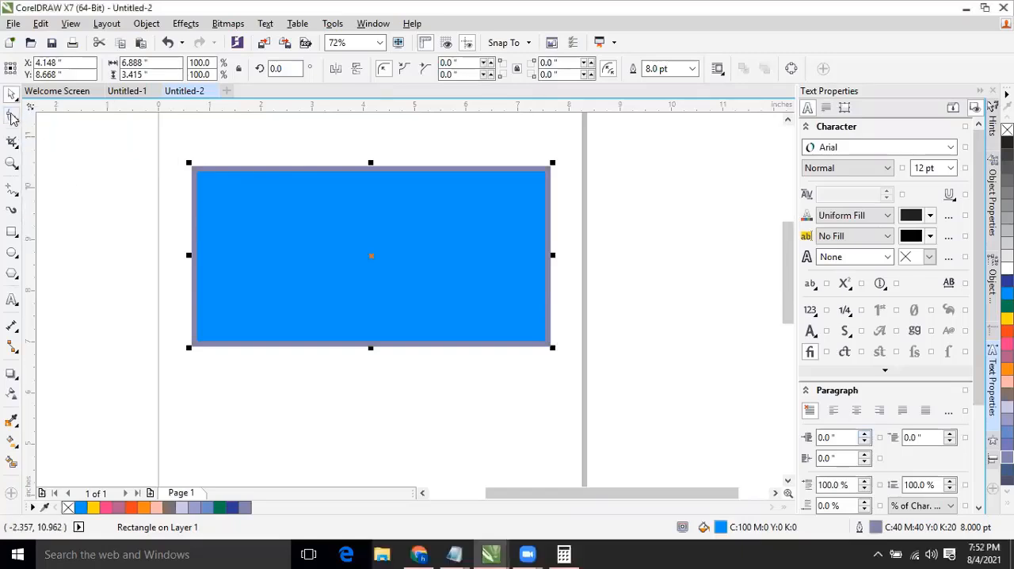
left_click(12, 118)
left_click(5, 55)
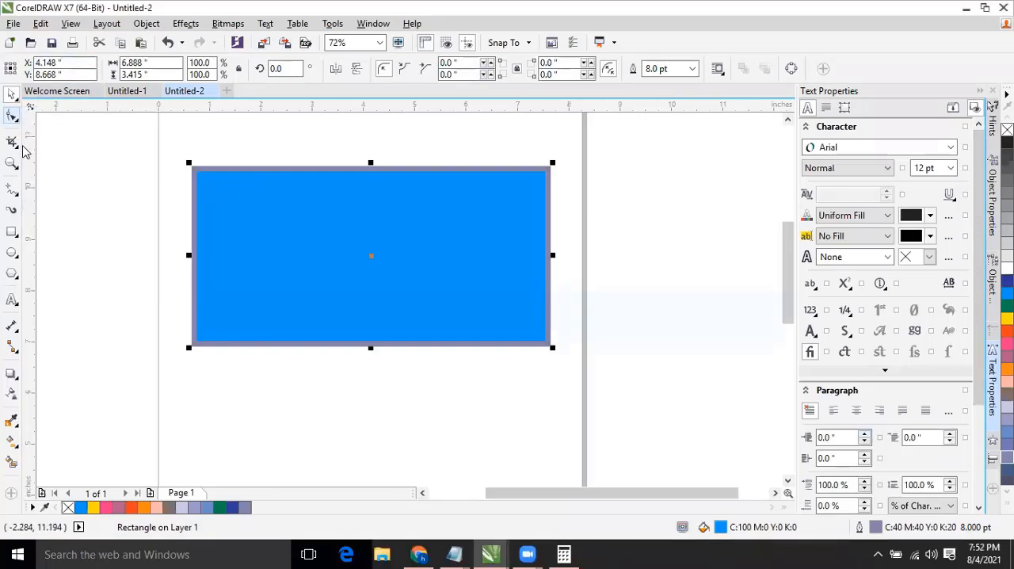
left_click(16, 119)
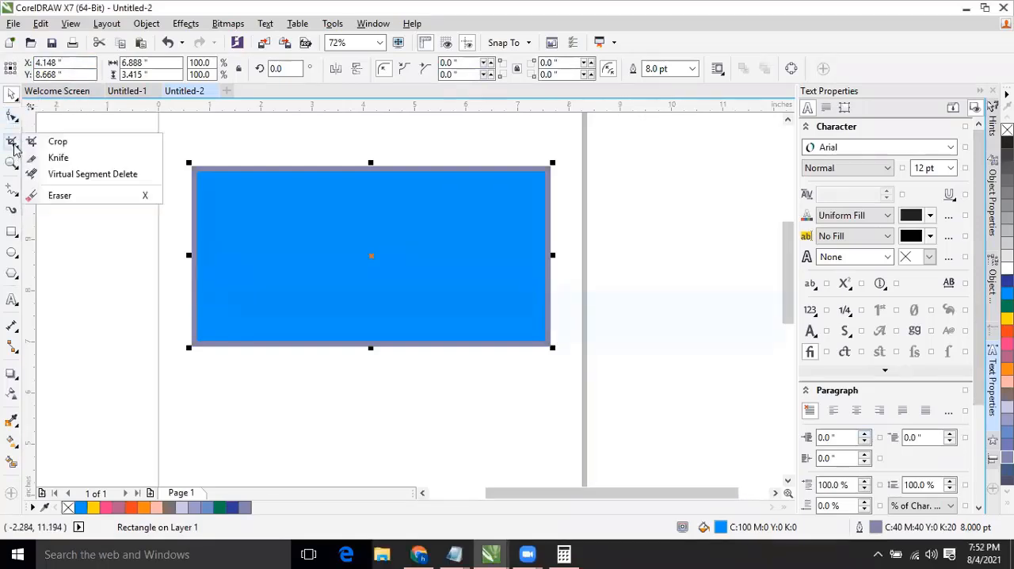
mouse_move(12, 149)
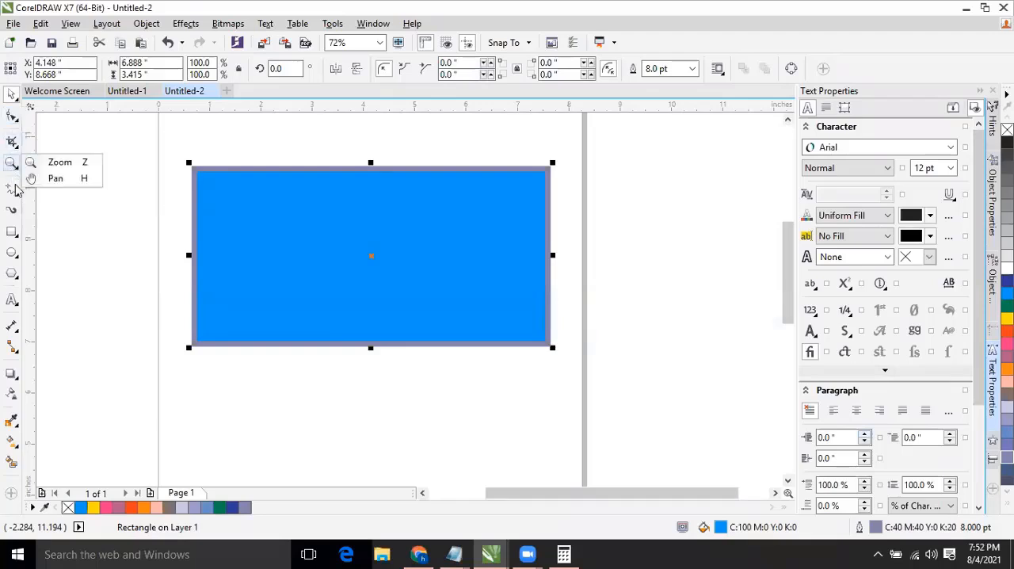
mouse_move(11, 119)
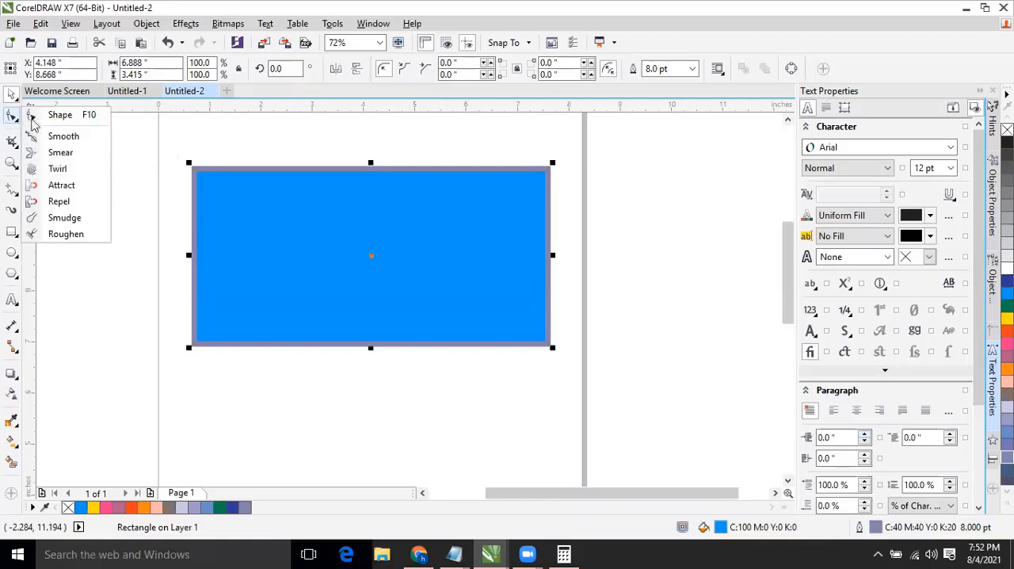
left_click(62, 117)
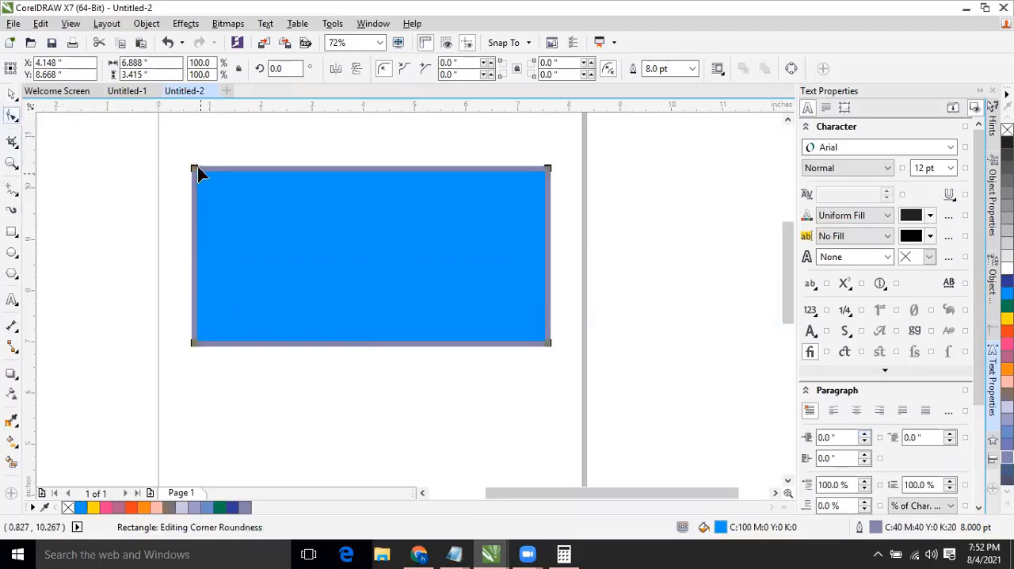
mouse_move(192, 168)
left_mouse_down()
mouse_move(181, 193)
mouse_move(205, 153)
left_mouse_up()
left_click(12, 94)
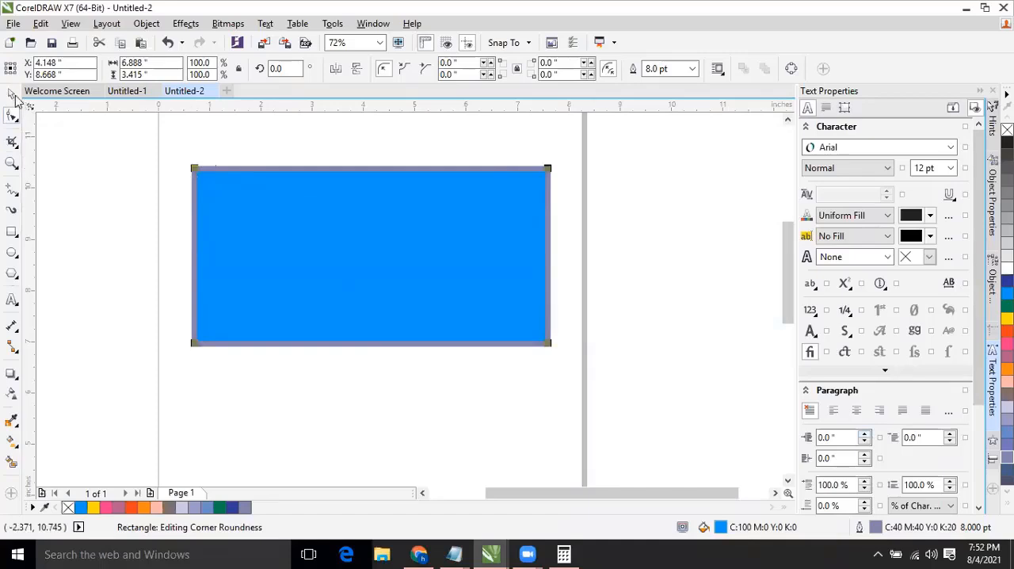
Round all four corners of the rectangle with the Shape tool, first to about 0.832" and then to about 1.708".
left_click(285, 203)
left_click(241, 204)
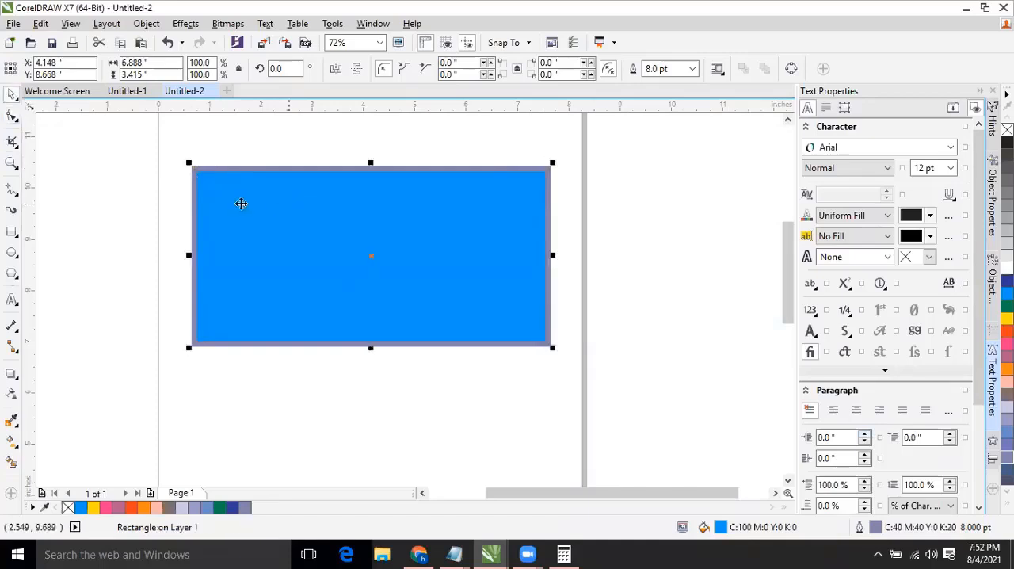
left_click(12, 115)
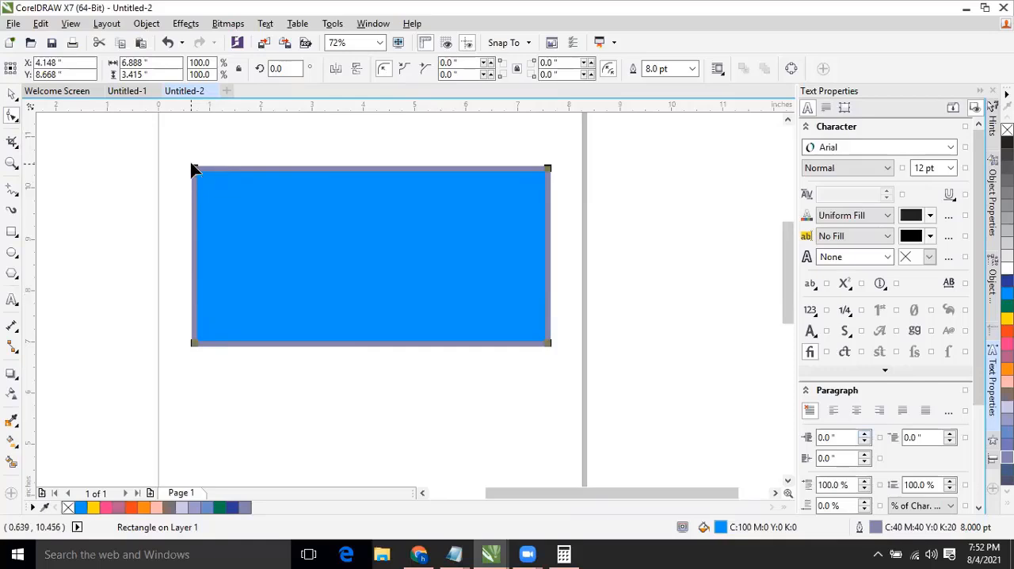
left_click_drag(193, 167, 186, 217)
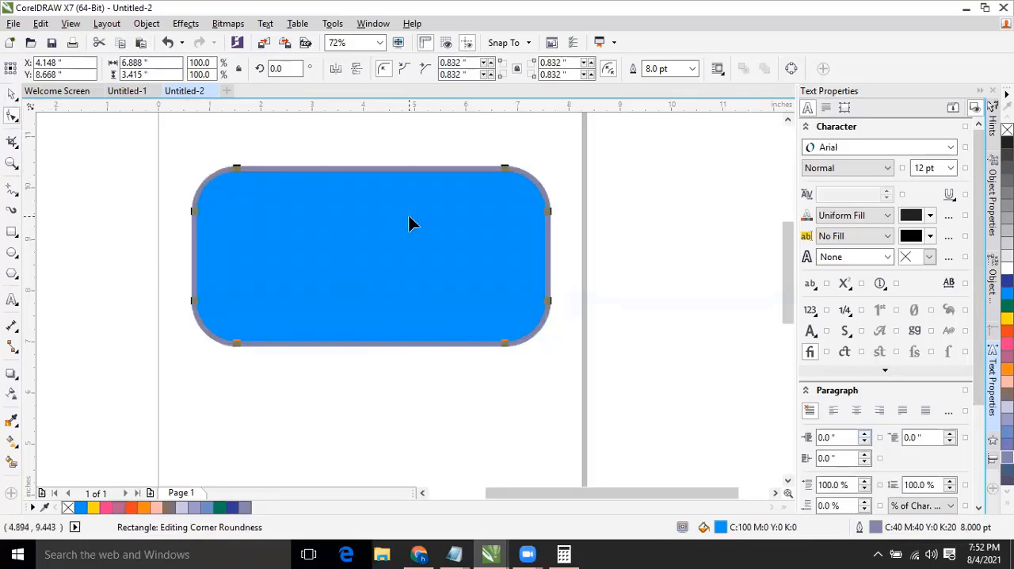
left_click_drag(193, 209, 238, 410)
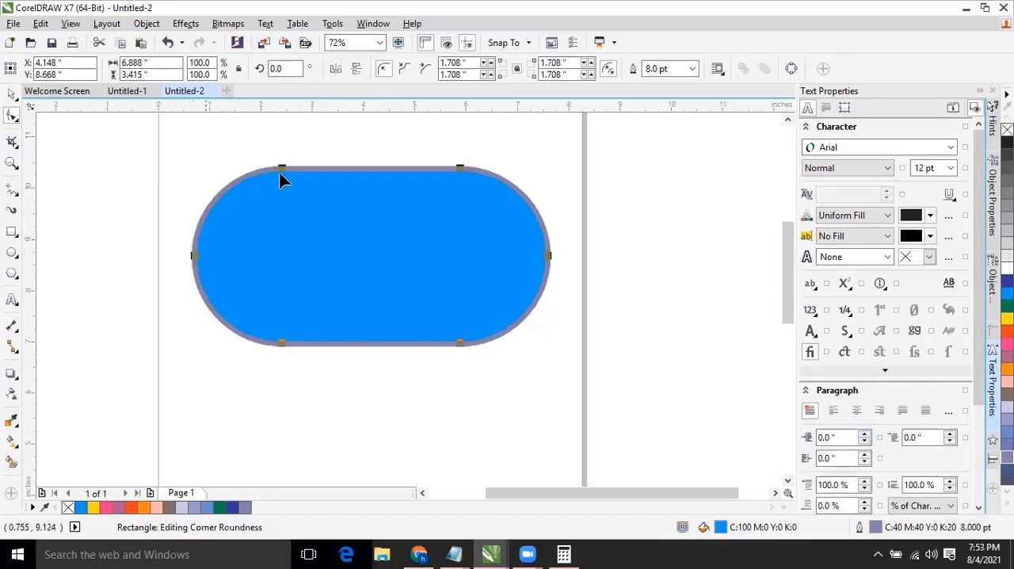
Reduce the rectangle's corner rounding to about 0.109" and reselect the shape with the Pick tool.
left_click_drag(283, 173, 193, 175)
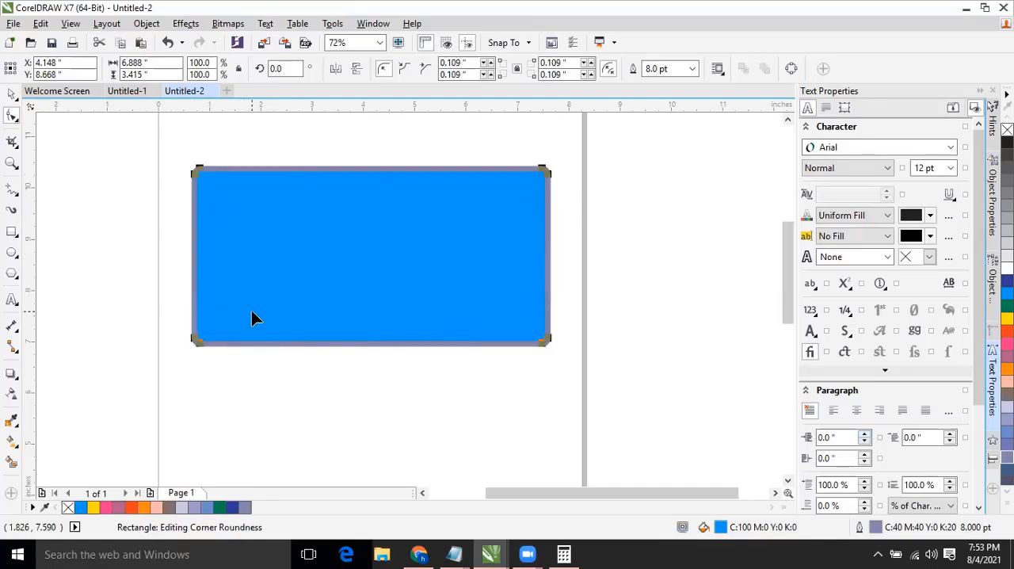
left_click(12, 94)
left_click(257, 141)
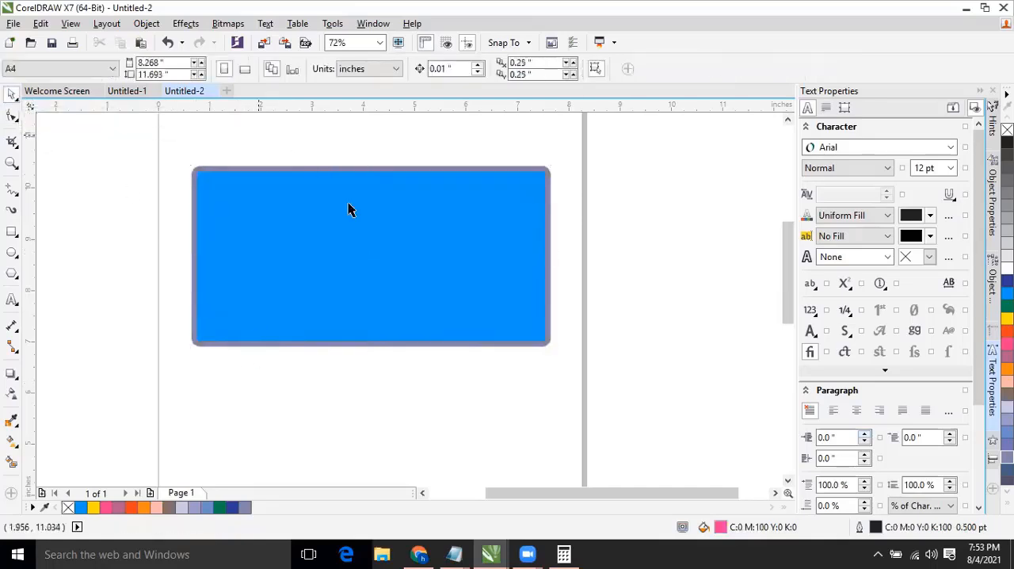
left_click(283, 221)
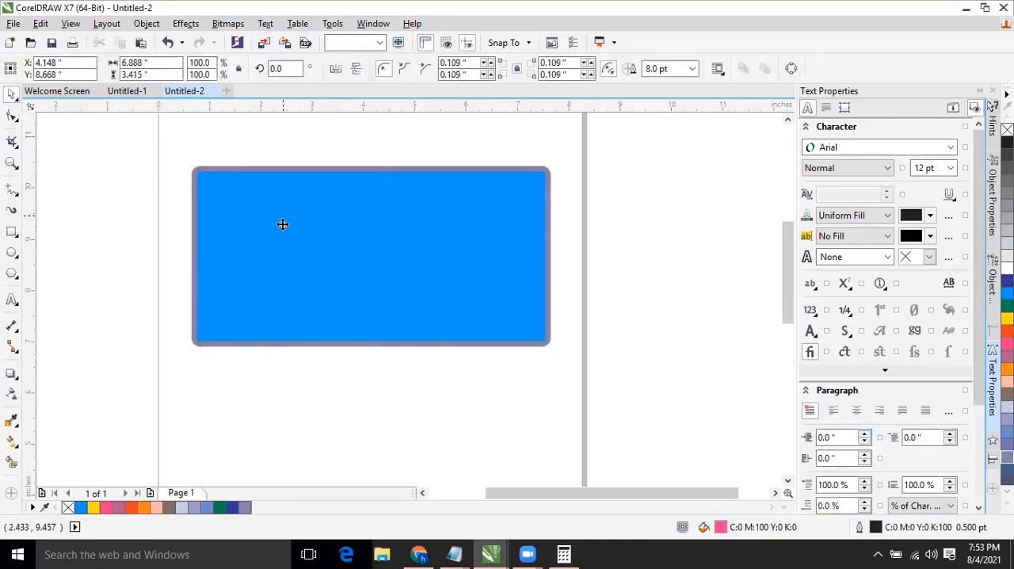
Undo the three corner-rounding changes on the rectangle.
key("ctrl+z")
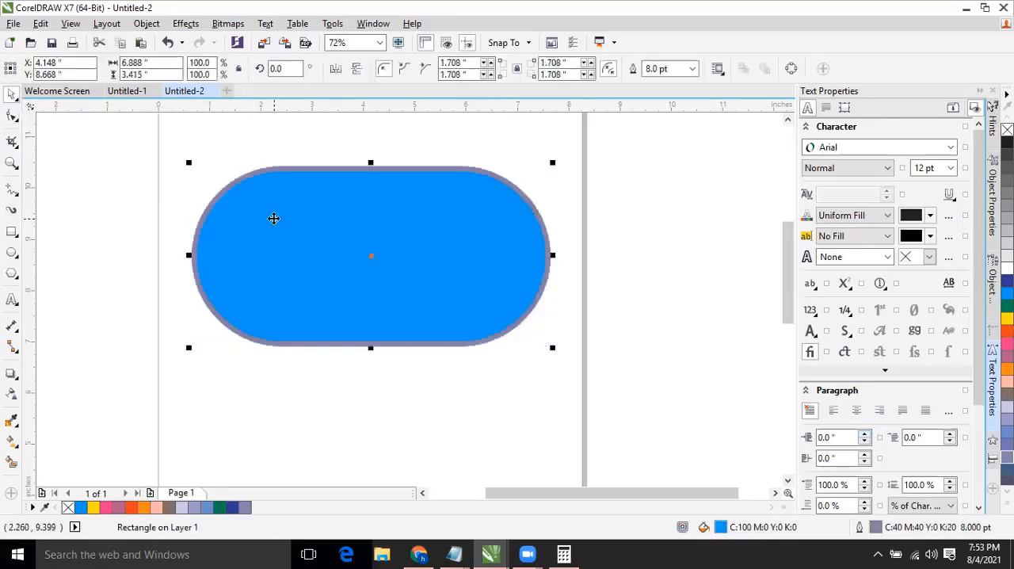
key("ctrl+z")
key("ctrl+z")
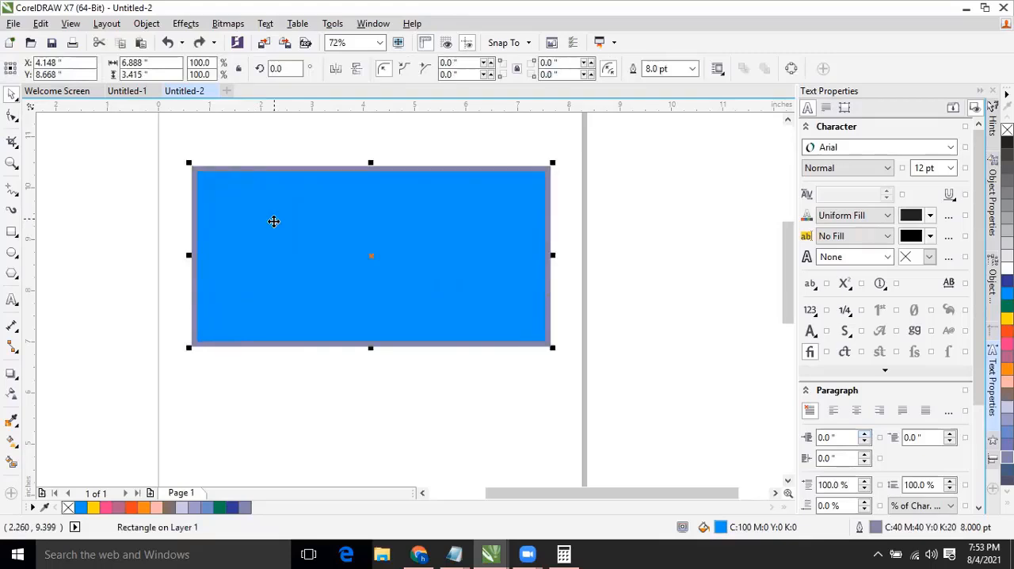
left_click(282, 349)
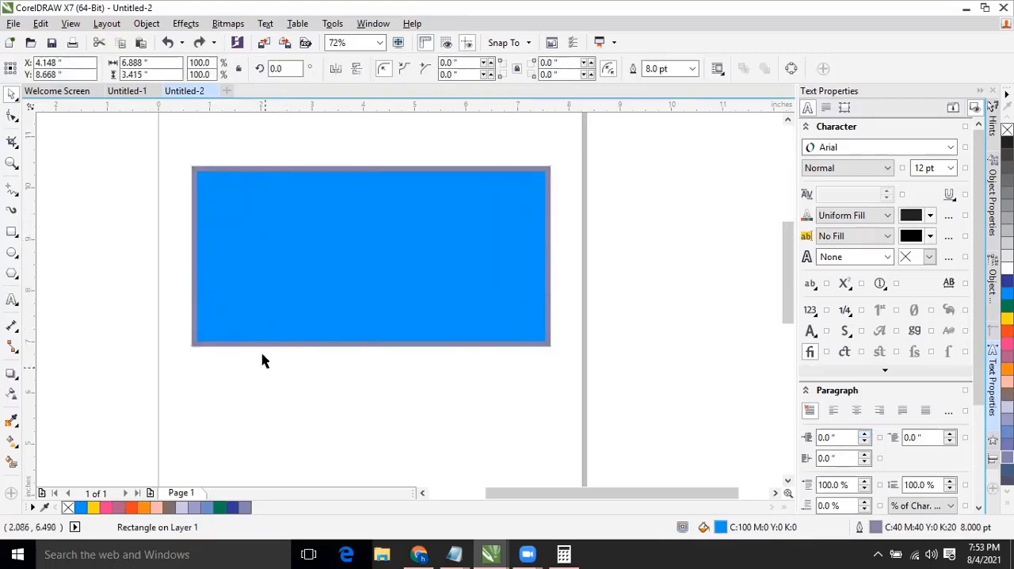
left_click(273, 254)
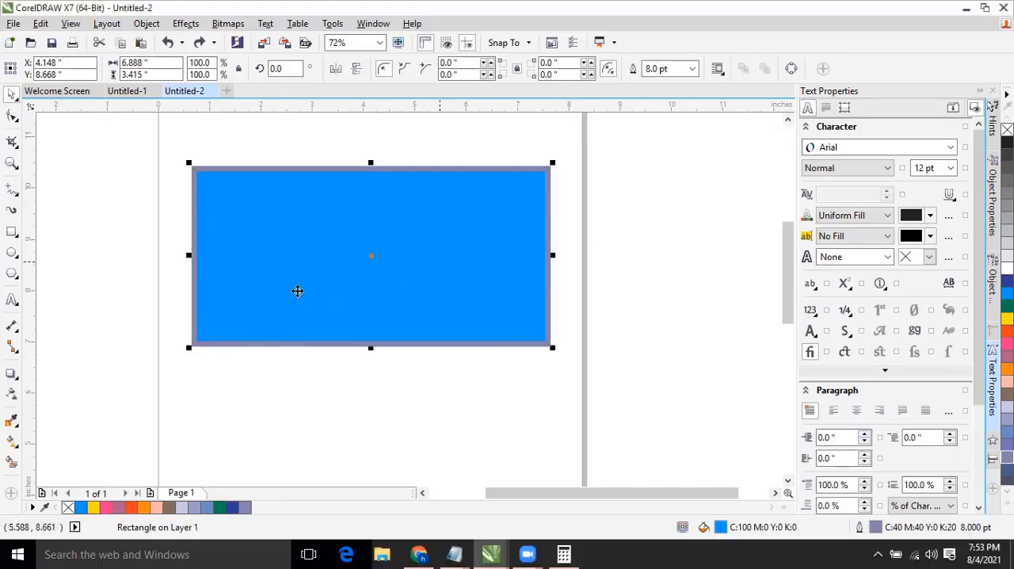
left_click(283, 267)
left_click(281, 154)
left_click(244, 213)
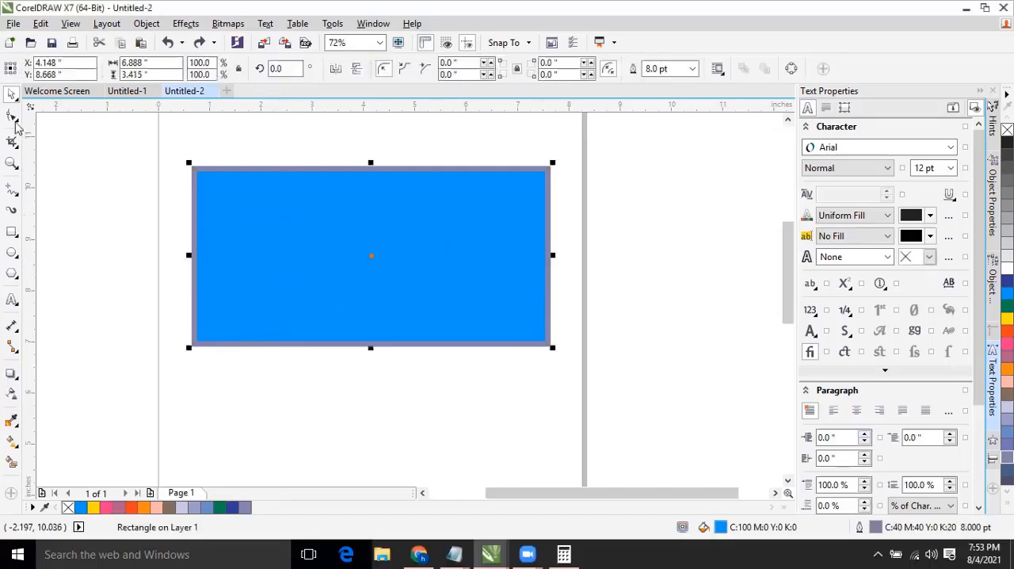
left_click(285, 154)
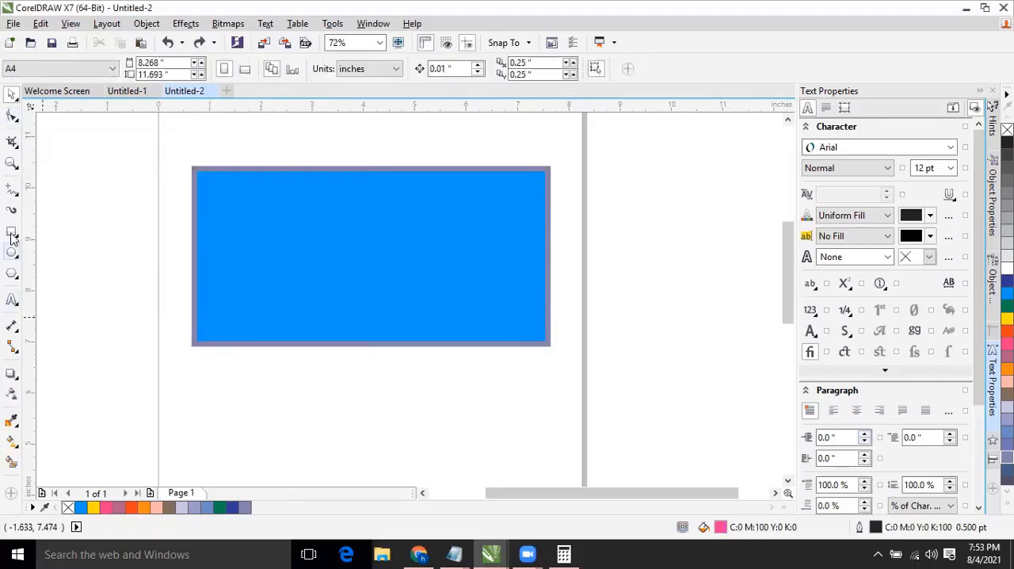
Round all four corners of the rectangle to about 0.774" with the Shape tool, and move it slightly up to about Y 9.03".
left_click(254, 203)
left_click(12, 116)
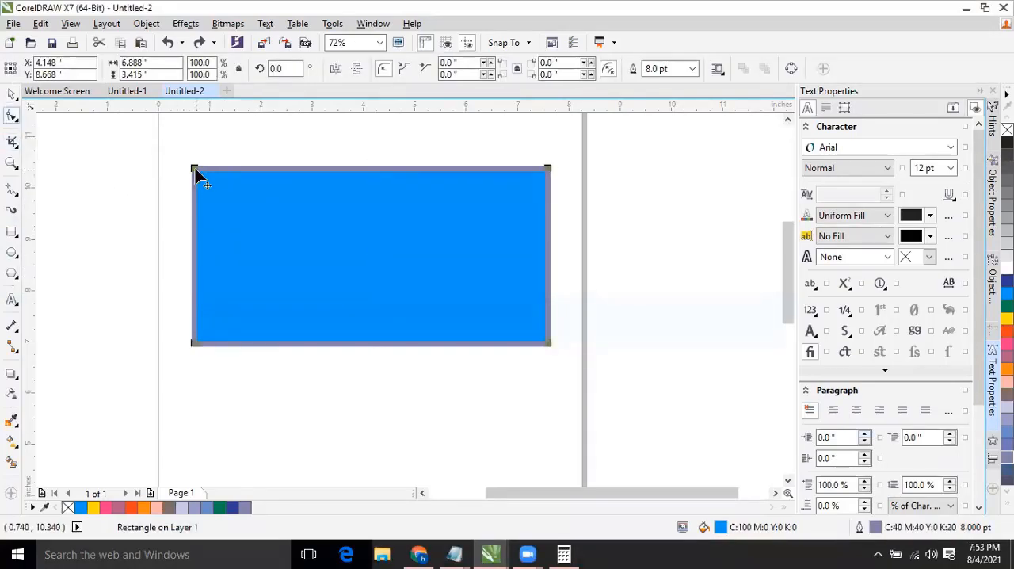
left_click_drag(194, 168, 169, 214)
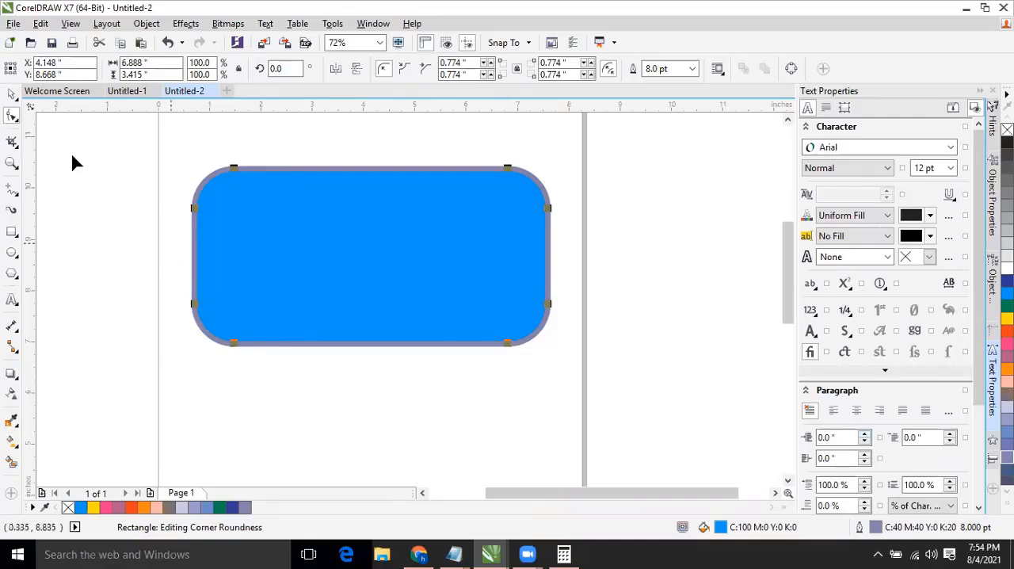
left_click(12, 96)
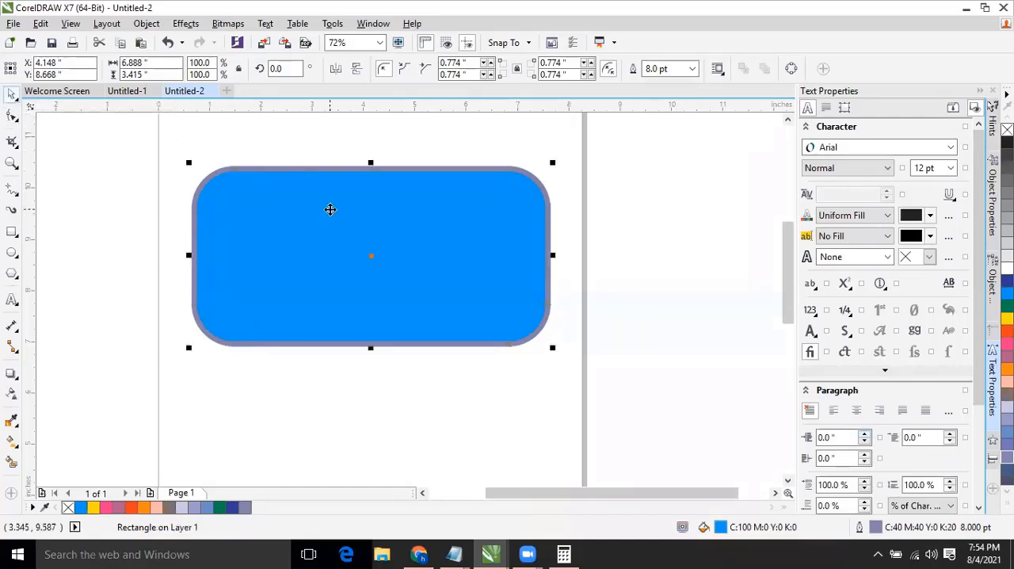
left_click_drag(330, 209, 346, 247)
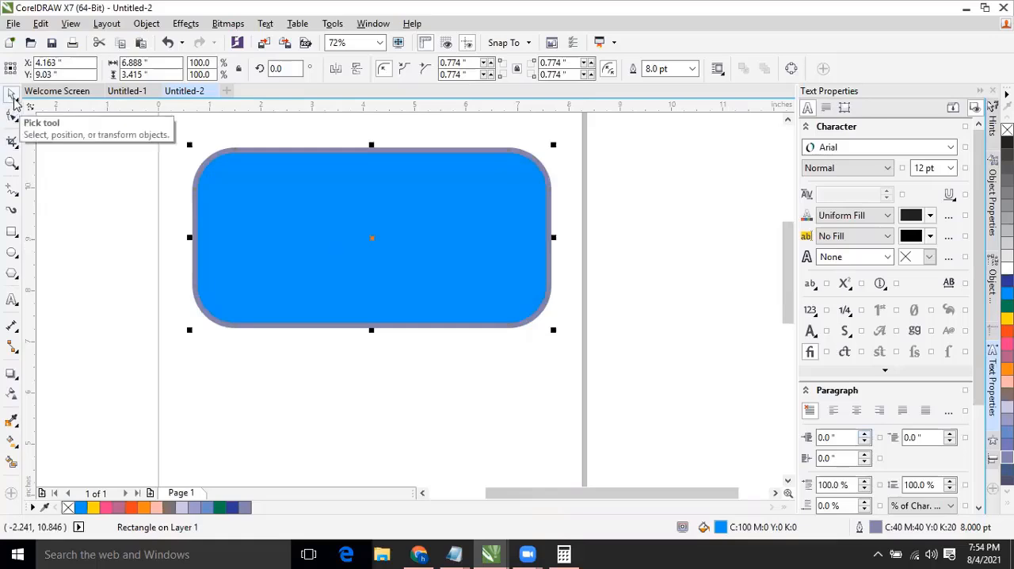
left_click(12, 115)
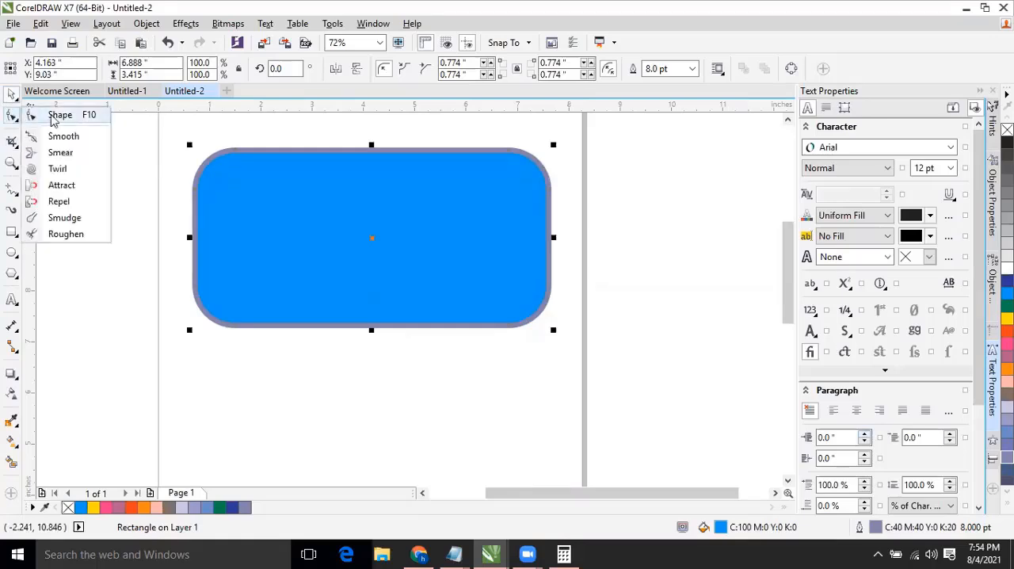
left_click(53, 119)
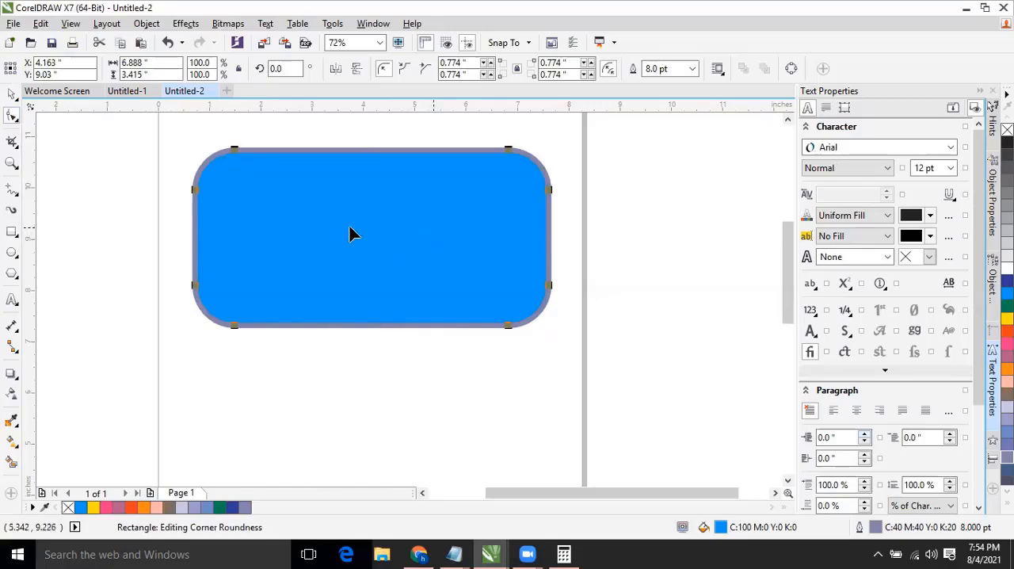
left_click(12, 94)
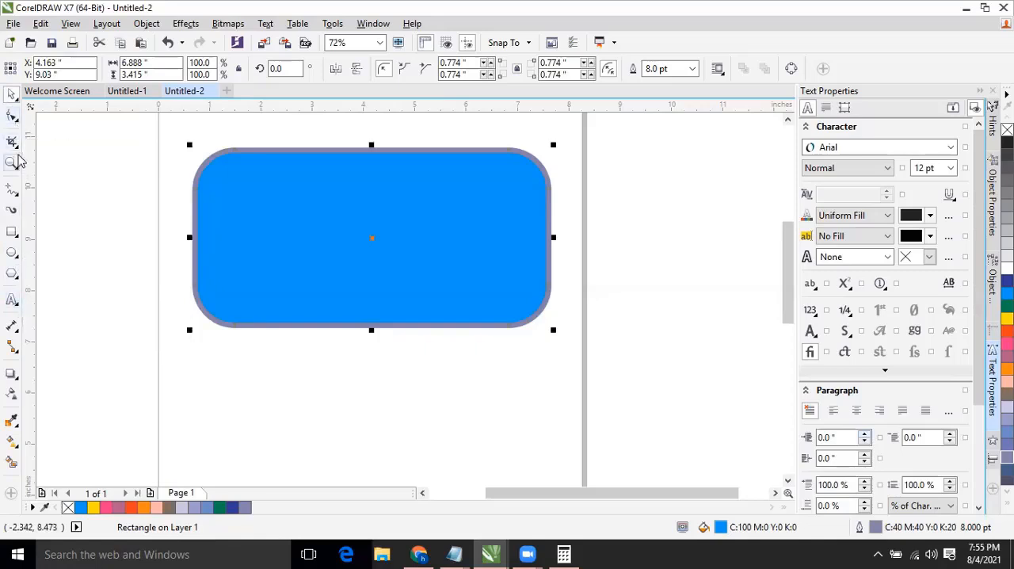
left_click(11, 115)
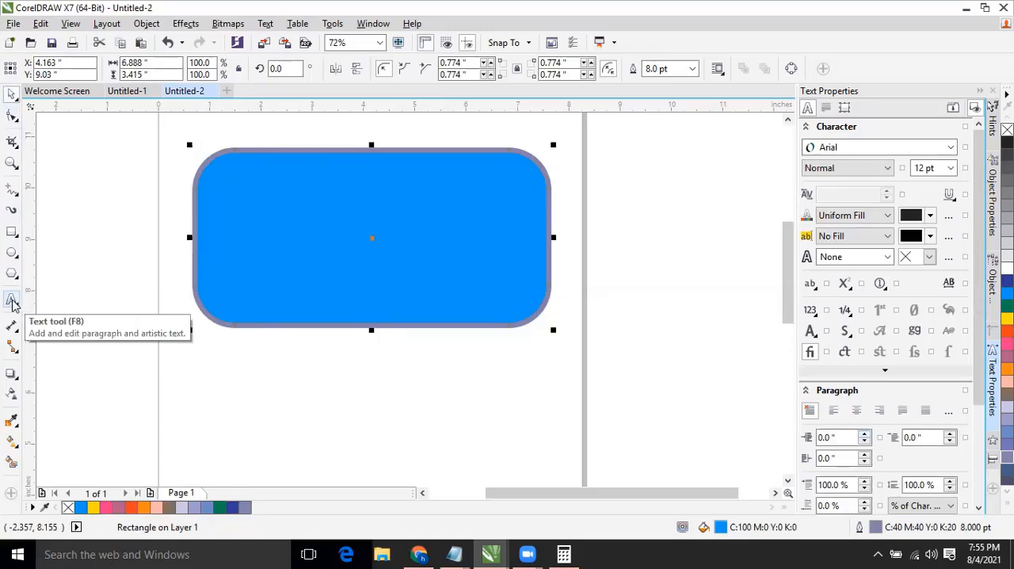
Add the artistic text "Graphic Design" inside the rounded rectangle with the Text tool, and switch back to the Pick tool.
left_click(12, 301)
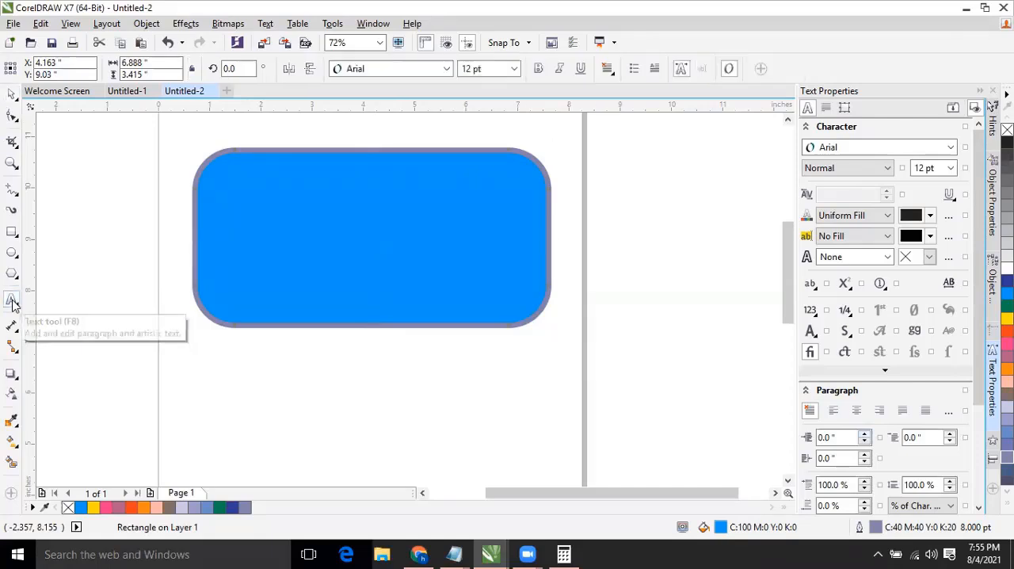
left_click(288, 246)
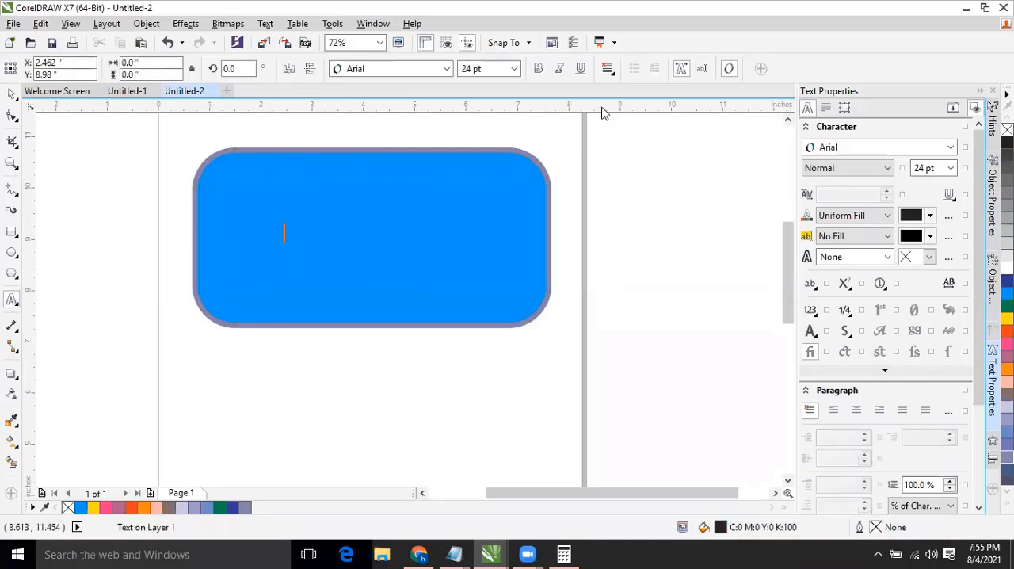
type("Graphic")
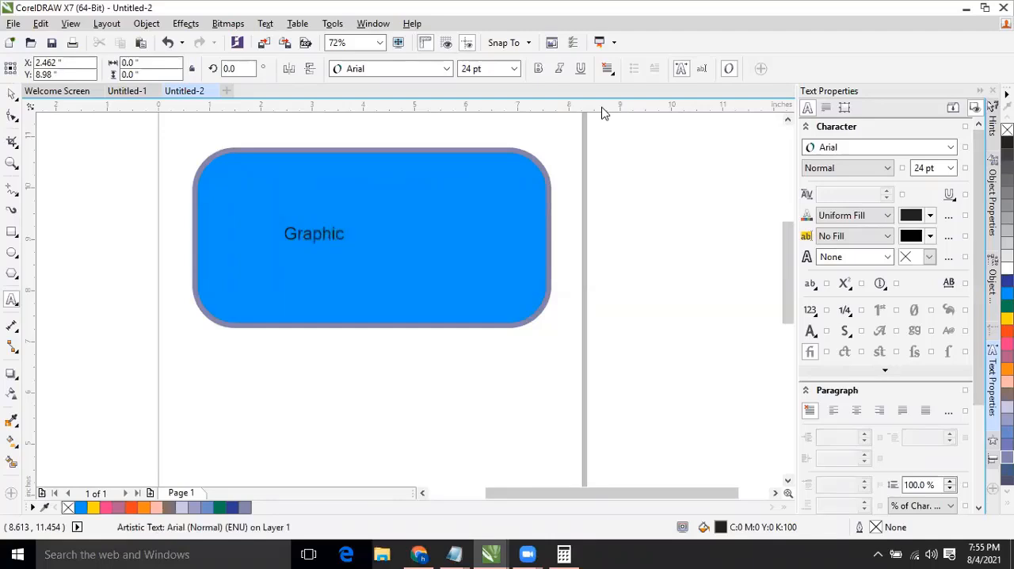
type(" Design")
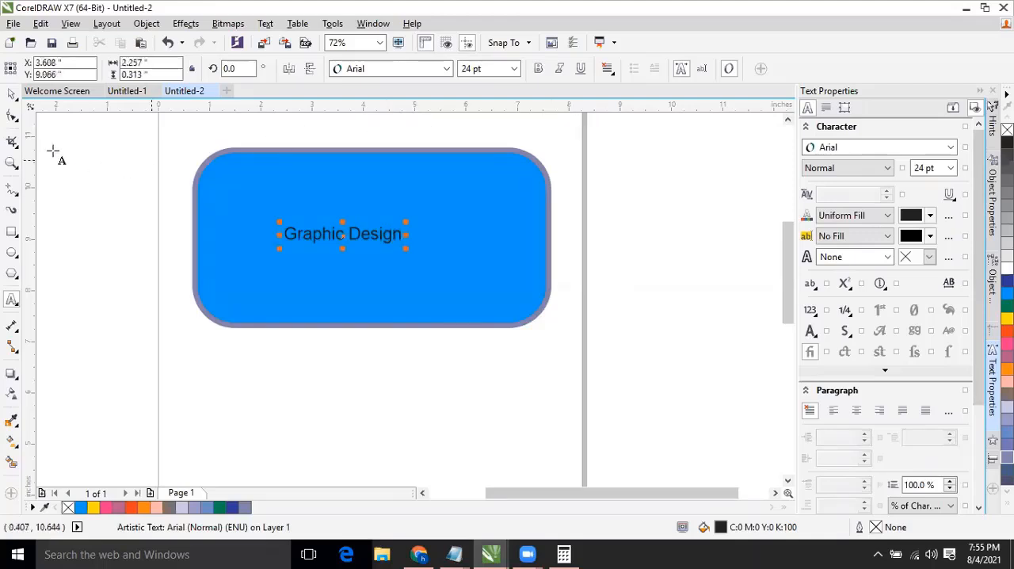
left_click(12, 95)
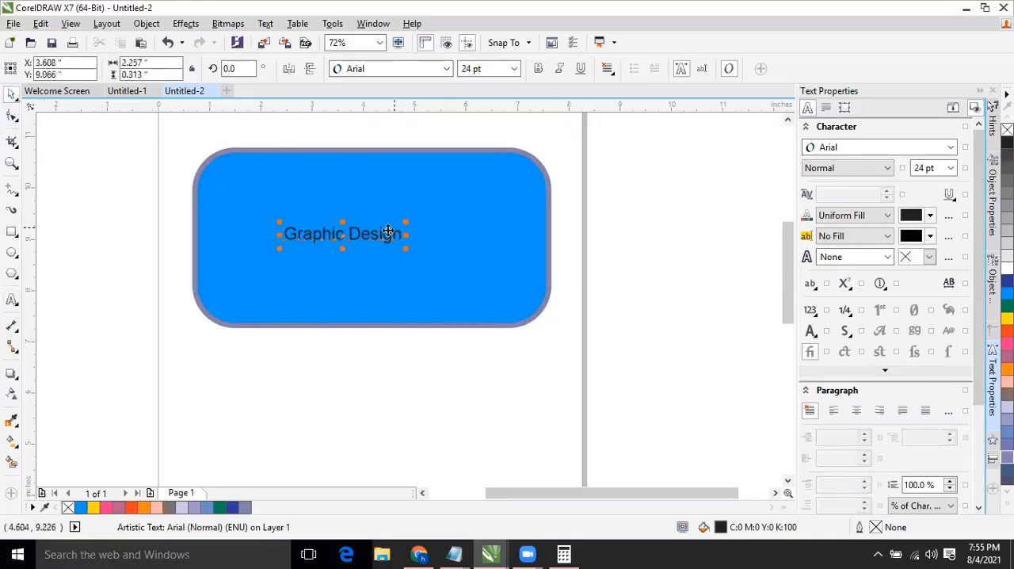
Set the font size of the "Graphic Design" text to 16 pt.
left_click(514, 69)
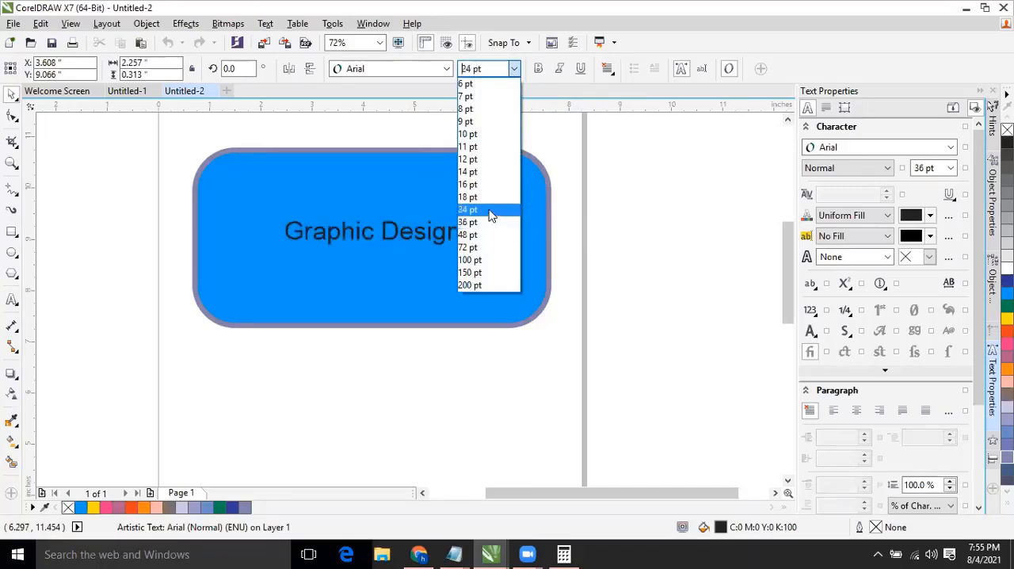
left_click(388, 74)
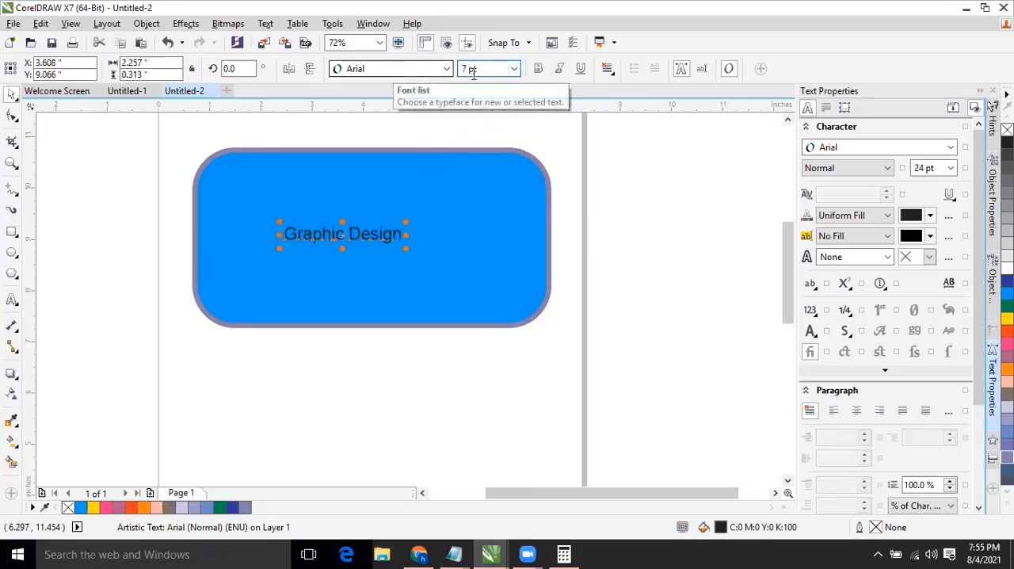
left_click(515, 69)
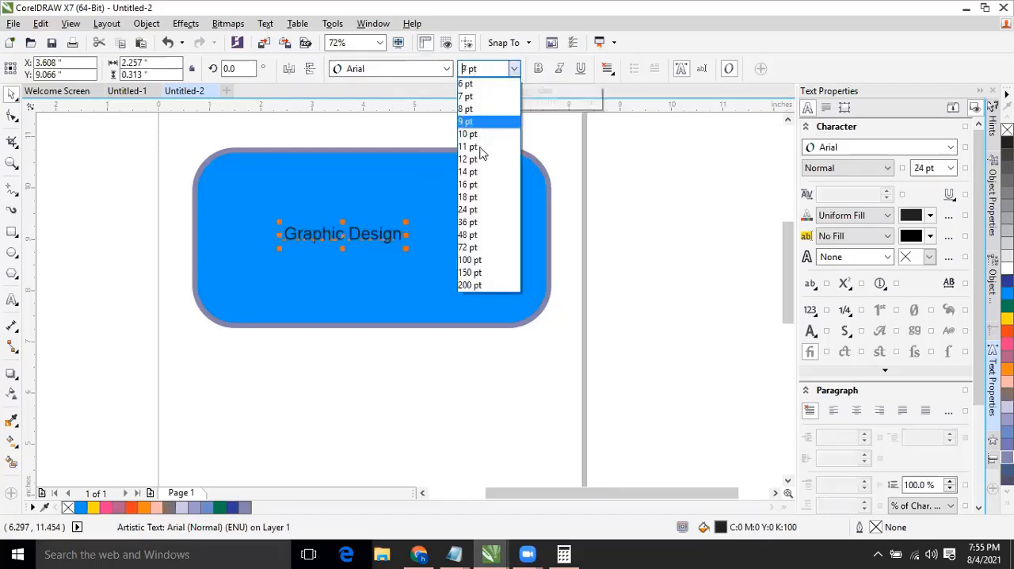
left_click(485, 174)
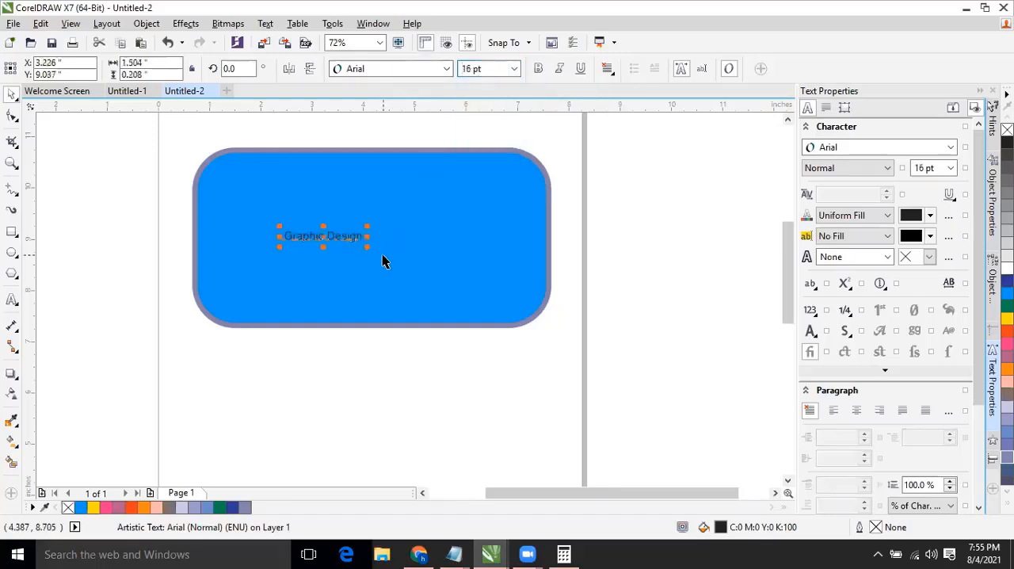
Scale the "Graphic Design" text up from its lower-right corner to about 46 pt.
left_click(351, 238)
left_click(339, 235)
left_click_drag(366, 247, 512, 317)
left_click(459, 249)
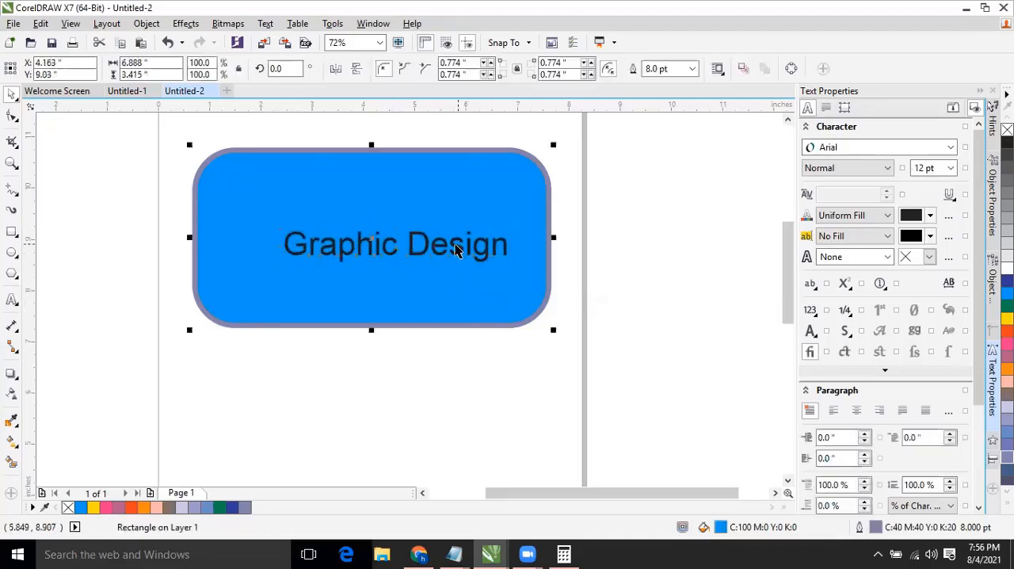
Move the "Graphic Design" text up and to the left, and enlarge it to about 53.9 pt.
left_click(453, 246)
left_click_drag(453, 246, 407, 230)
left_click_drag(467, 247, 482, 275)
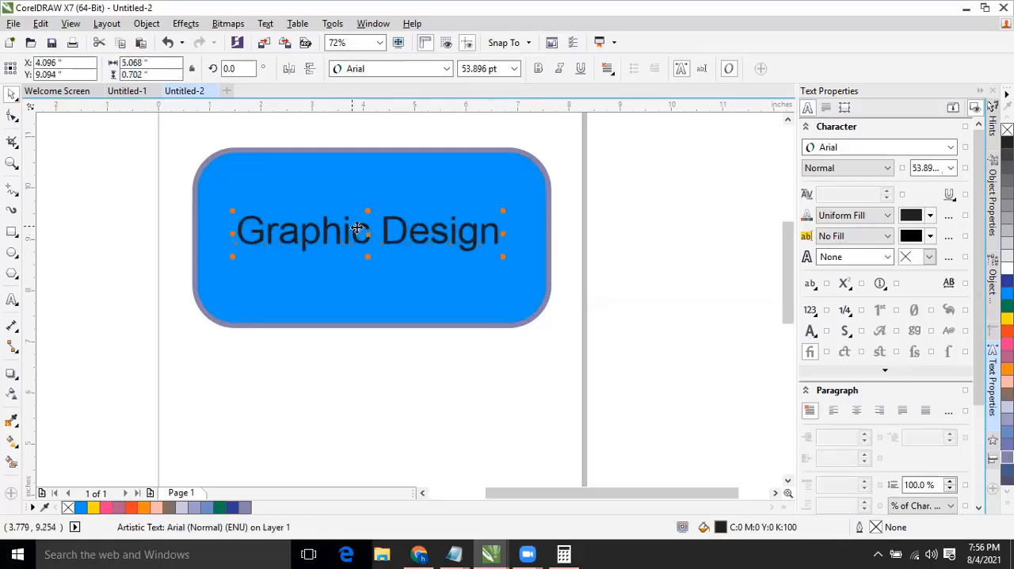
Shift the "Graphic Design" text towards the rectangle's centre and enlarge it from opposite corners to about 62.2 pt.
left_click_drag(347, 232, 358, 241)
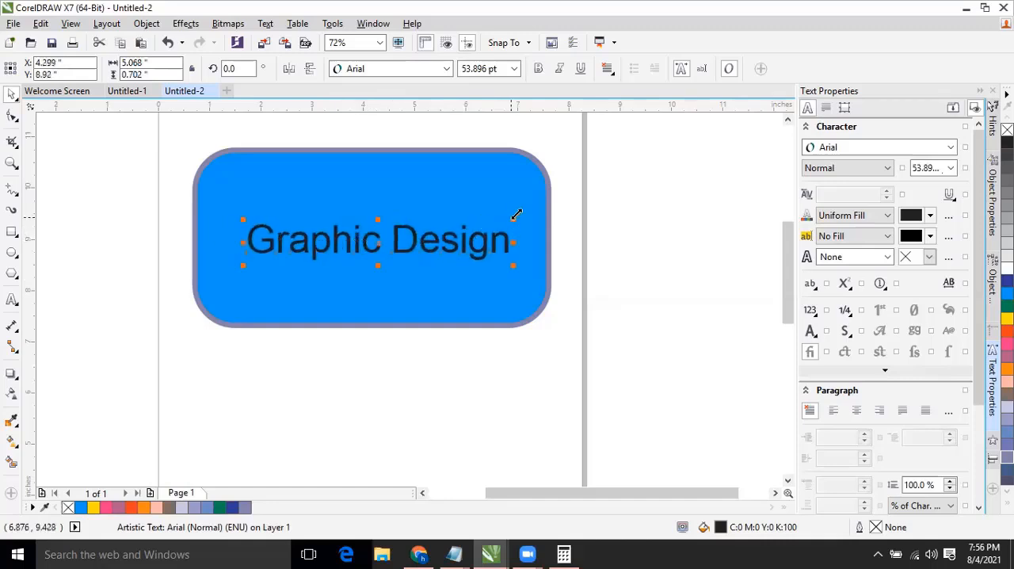
left_click_drag(515, 213, 527, 209)
left_click_drag(242, 267, 236, 295)
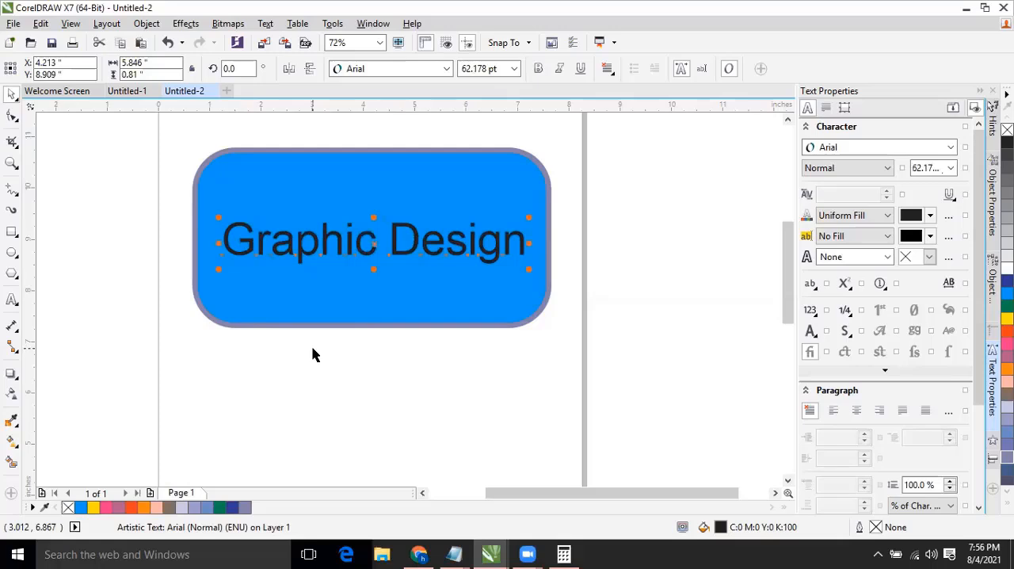
Undo all the scaling and moving of the "Graphic Design" text, and deselect it.
key("ctrl+z")
key("ctrl+z")
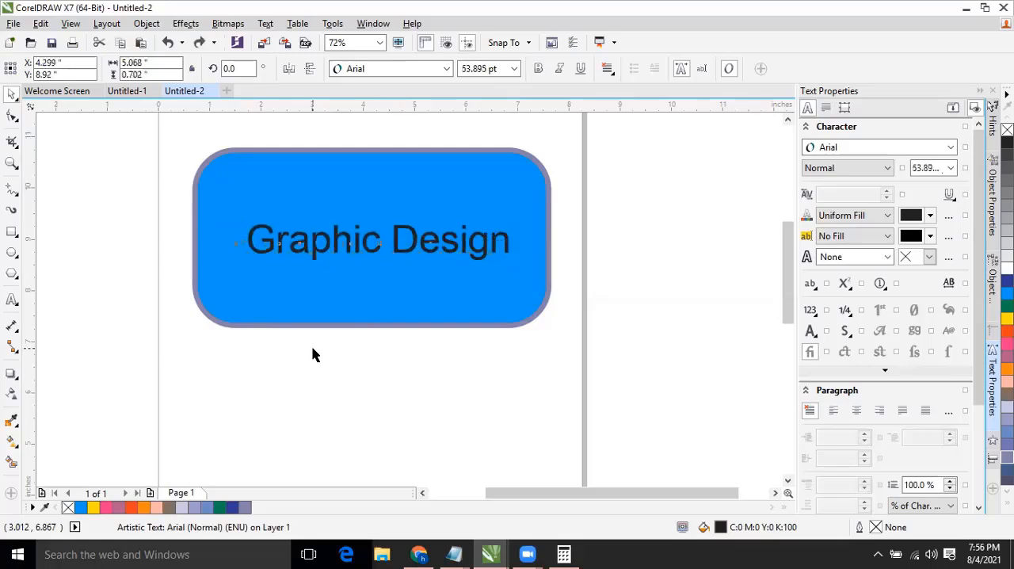
key("ctrl+z")
key("ctrl+z")
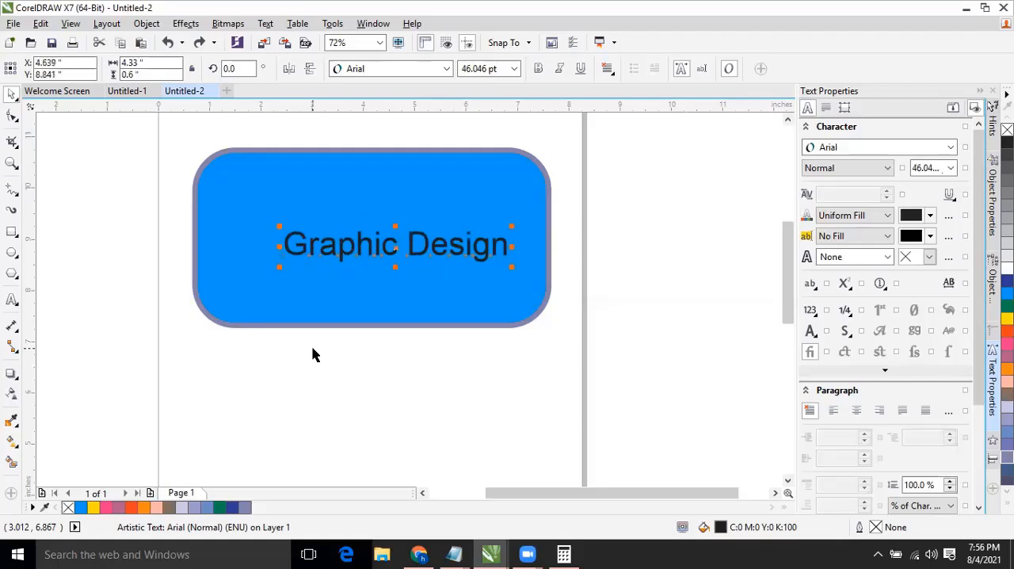
key("ctrl+z")
left_click(313, 354)
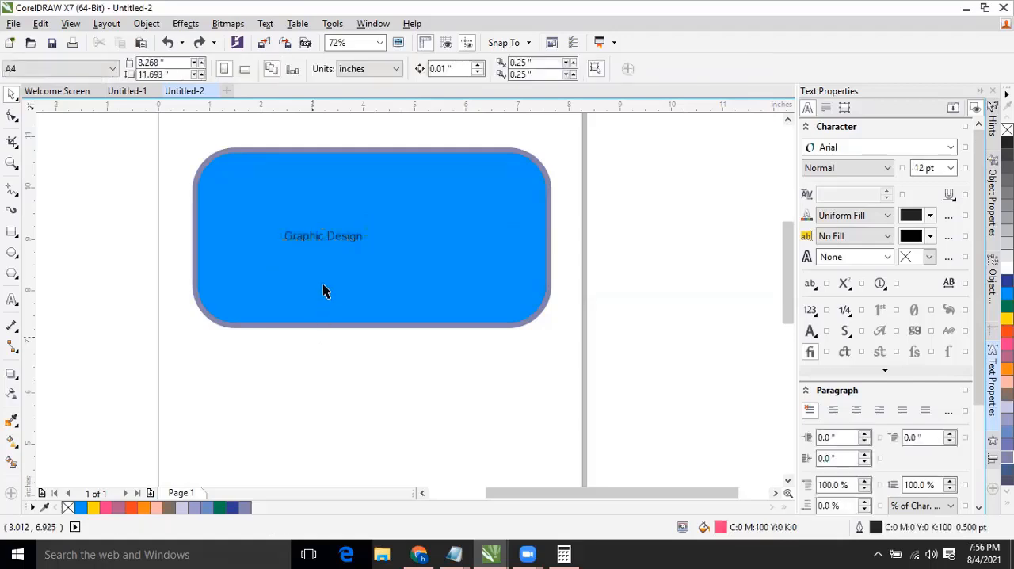
Enlarge the "Graphic Design" text to about 62.2 pt from its corners and place it near the middle of the rounded rectangle.
left_click(329, 237)
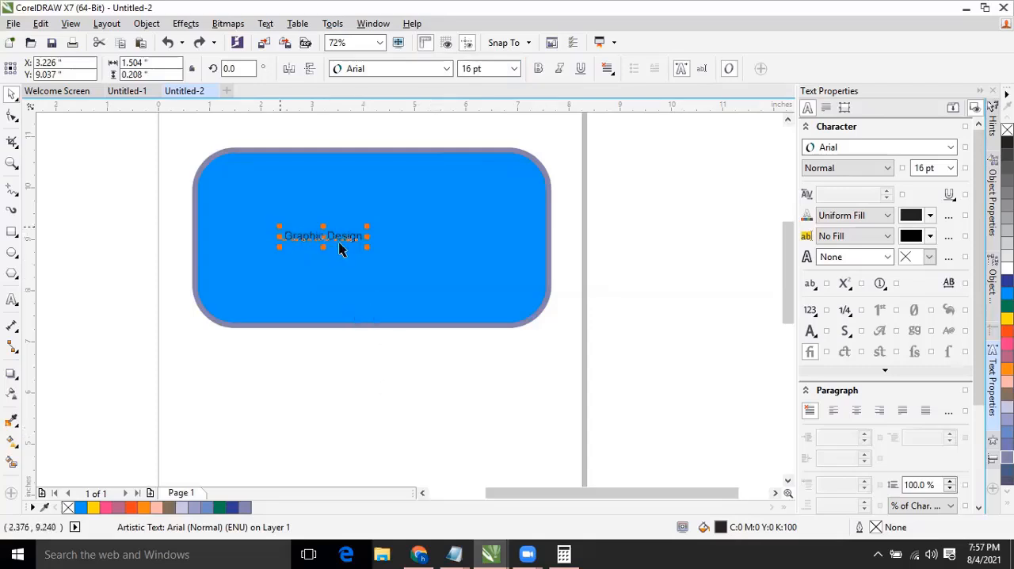
left_click_drag(373, 251, 506, 289)
left_click_drag(276, 227, 214, 198)
left_click_drag(494, 262, 528, 271)
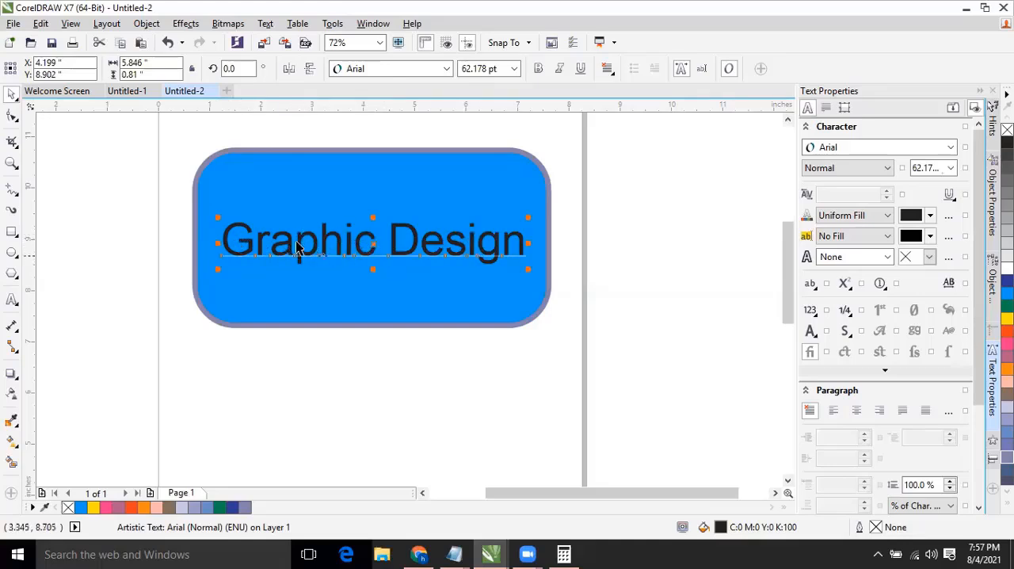
Preview several typefaces from the font list on the "Graphic Design" text, and keep Arial.
left_click(396, 71)
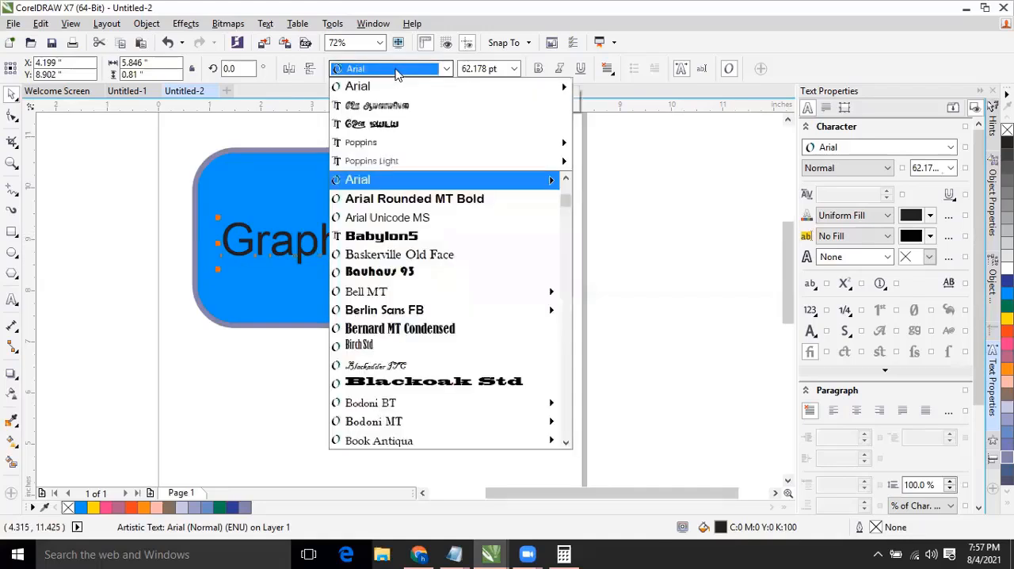
left_click(398, 71)
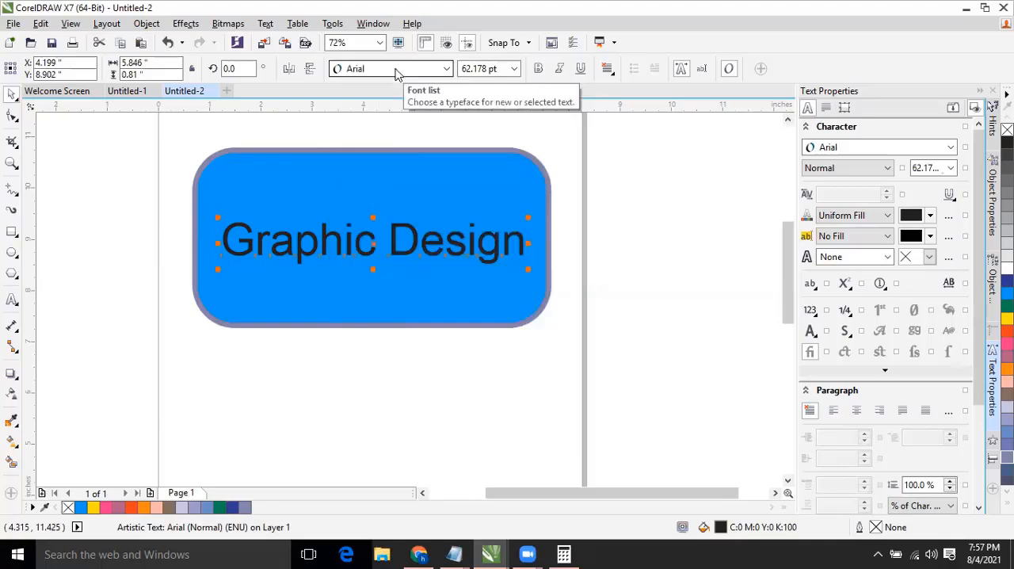
left_click(396, 70)
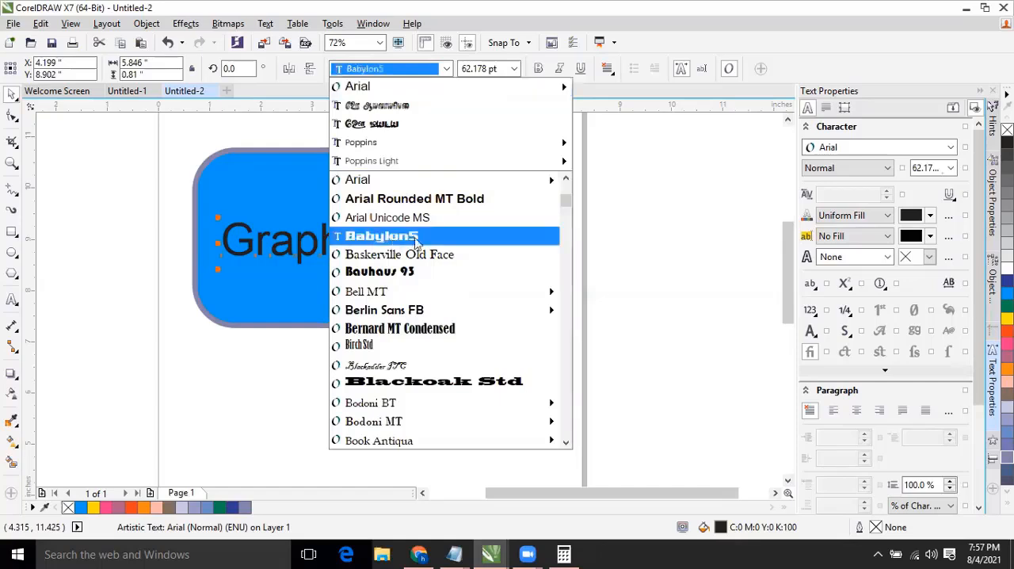
mouse_move(373, 311)
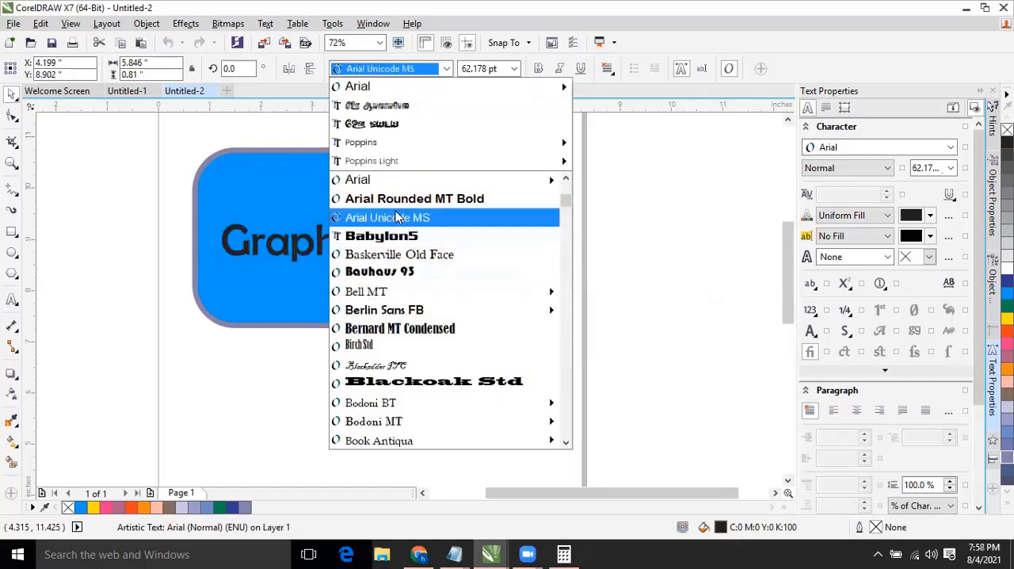
left_click(394, 180)
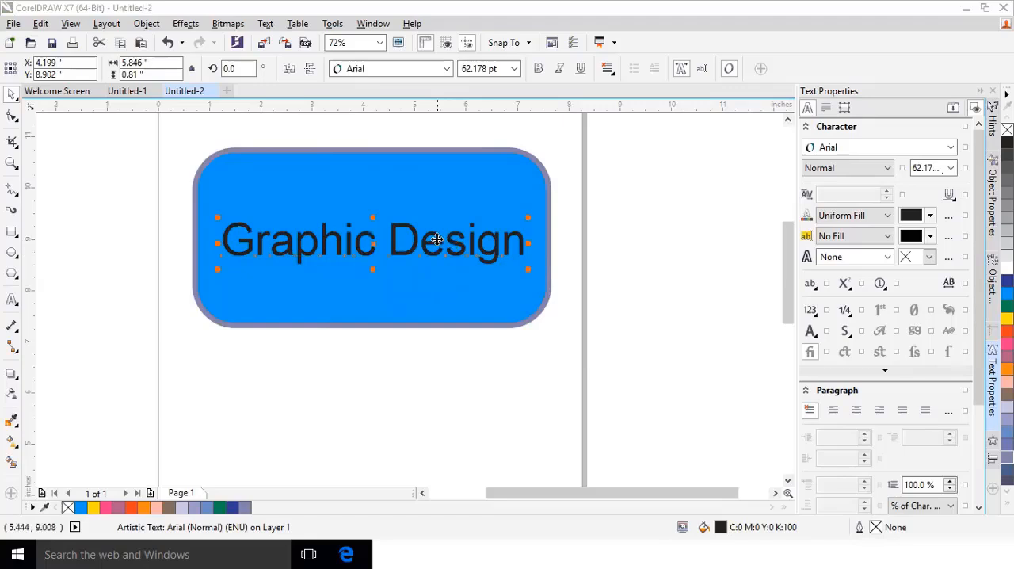
left_click(436, 239)
left_click(437, 242)
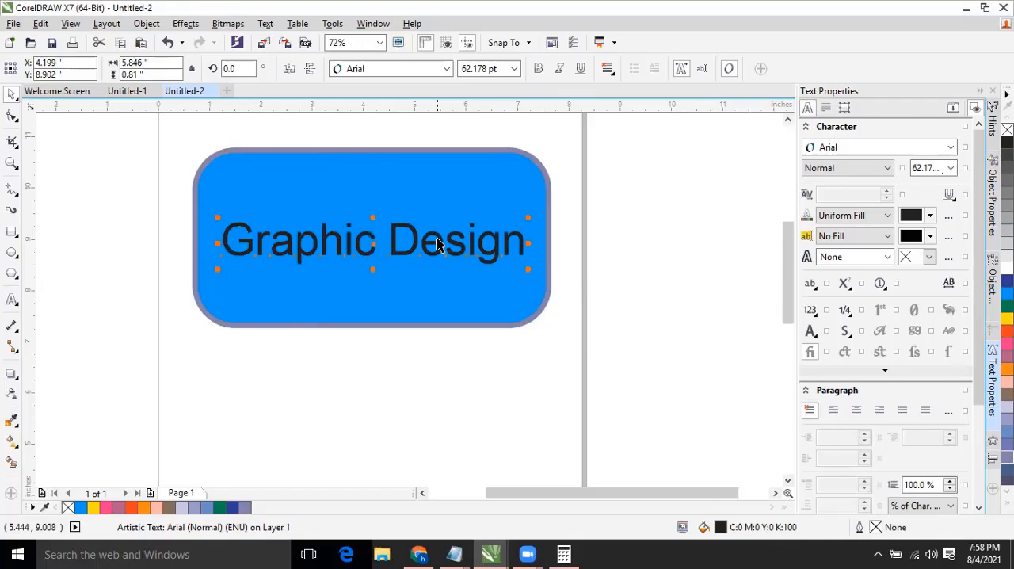
Find Poppins in the font list and preview its weights on the "Graphic Design" text.
left_click(415, 70)
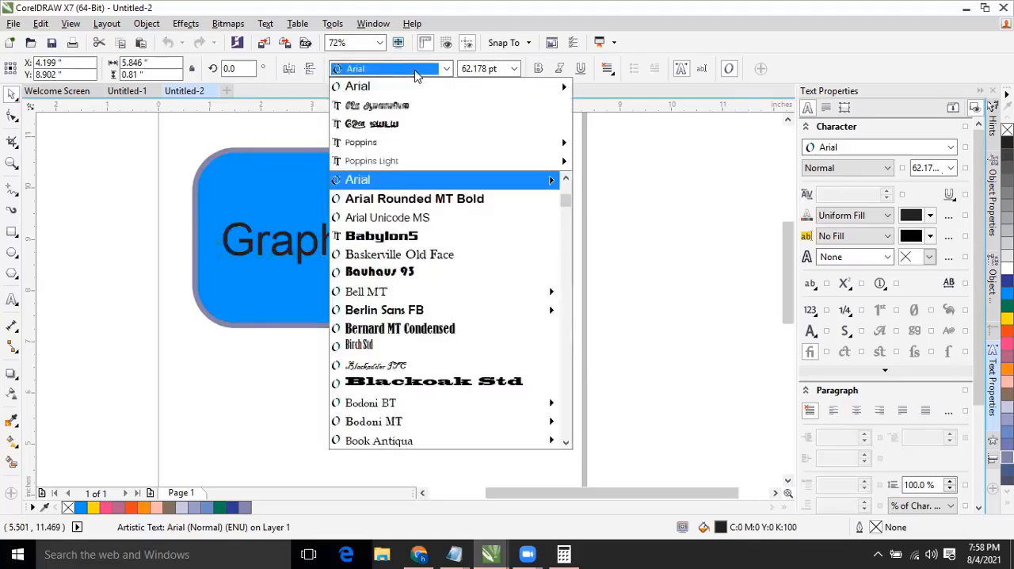
type("Pop")
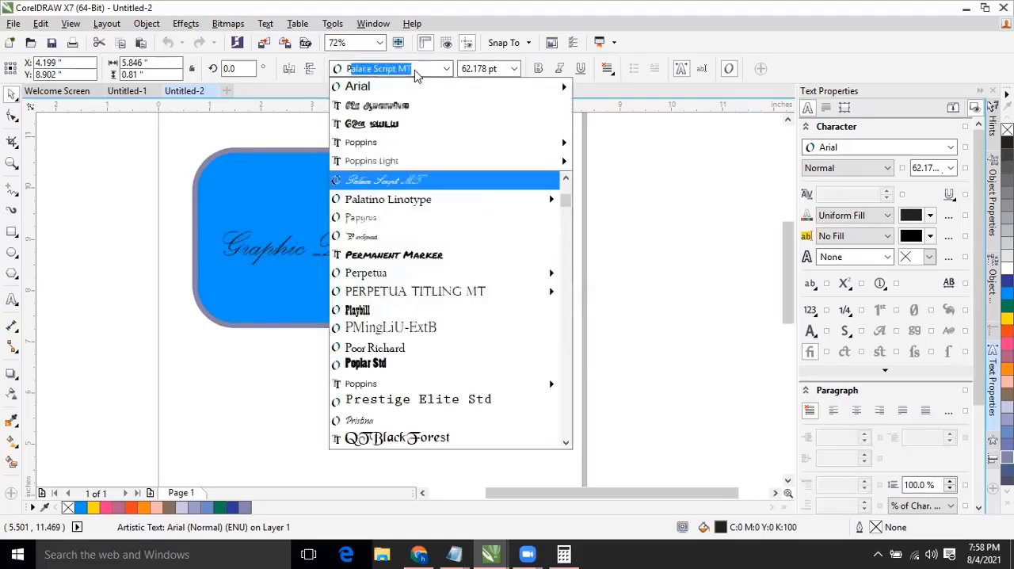
type("p")
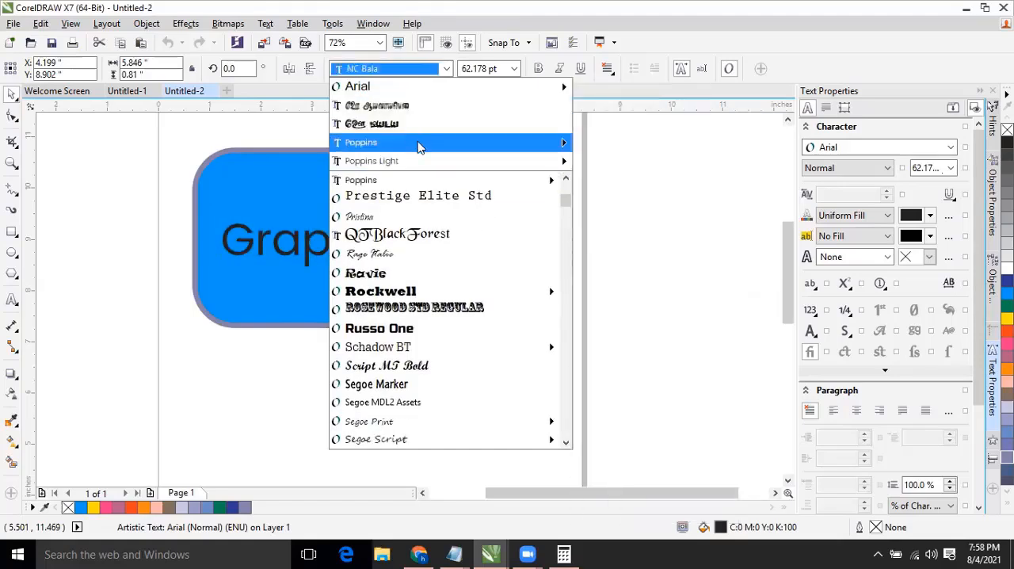
mouse_move(418, 142)
key("Up")
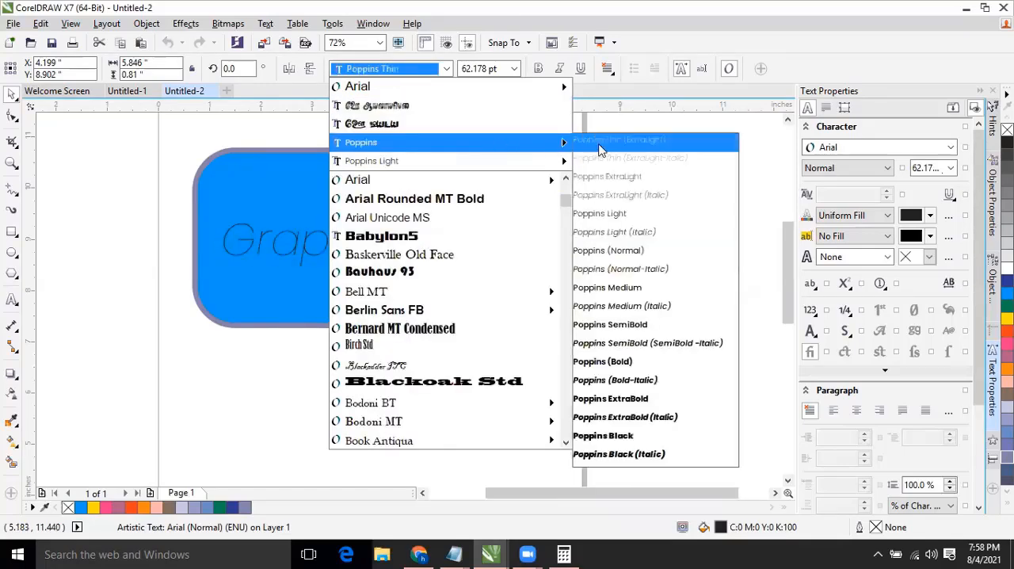
left_click(581, 106)
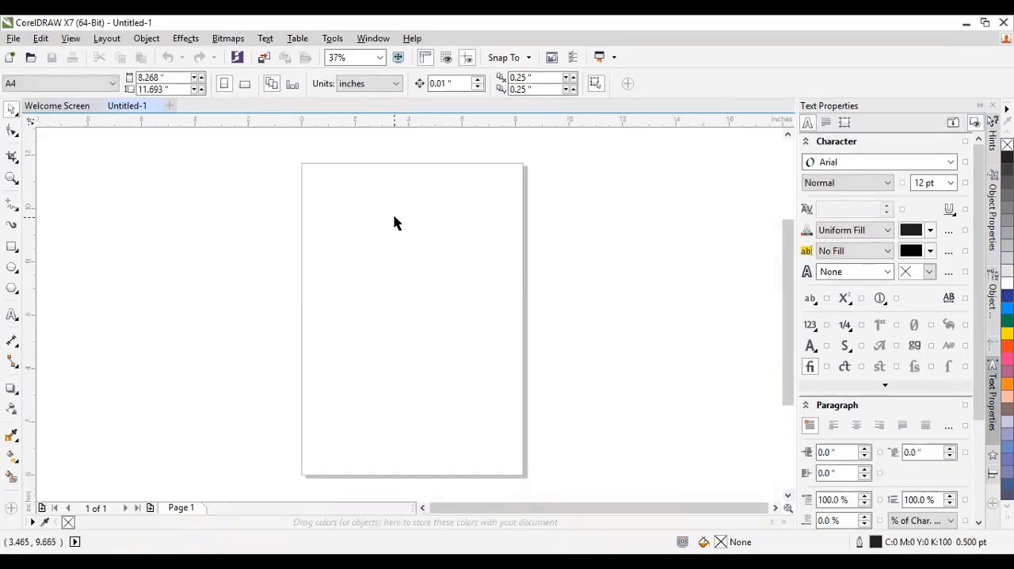
Draw a rectangle about 6.14 × 3.47 inches in the upper half of the blank page and fill it green.
left_click(12, 250)
left_click_drag(323, 222, 487, 314)
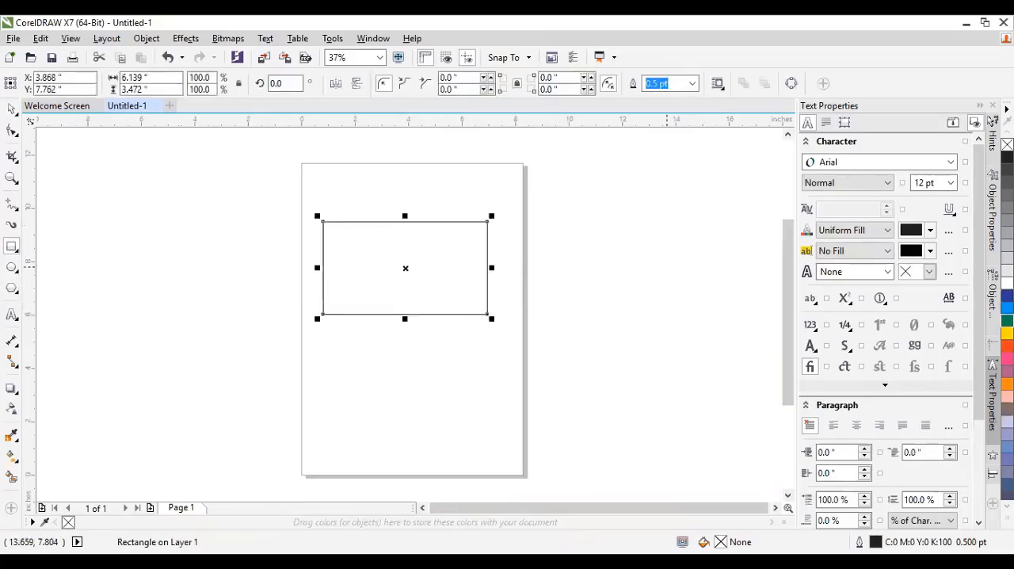
left_click(1007, 321)
scroll(466, 252, "up", 1)
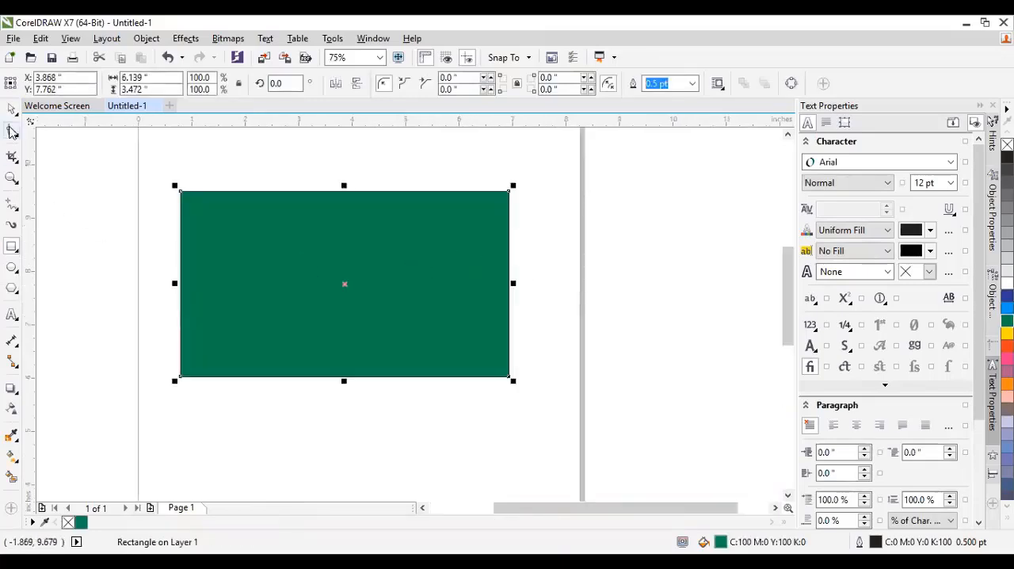
Round all corners of the green rectangle to a radius of about 0.875 inches with the Shape tool, and reselect it.
left_click(12, 130)
left_click_drag(181, 193, 176, 237)
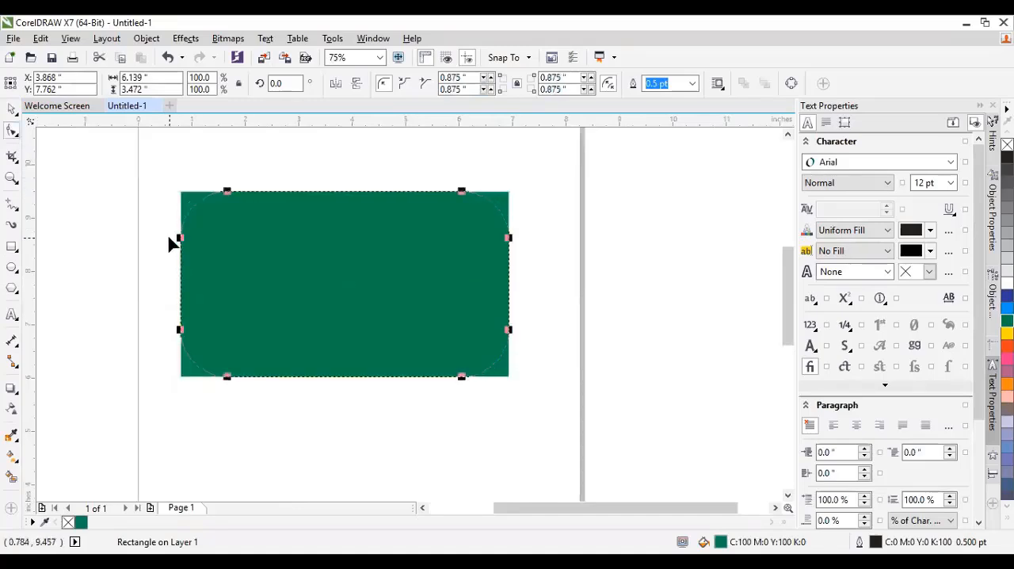
left_click(12, 109)
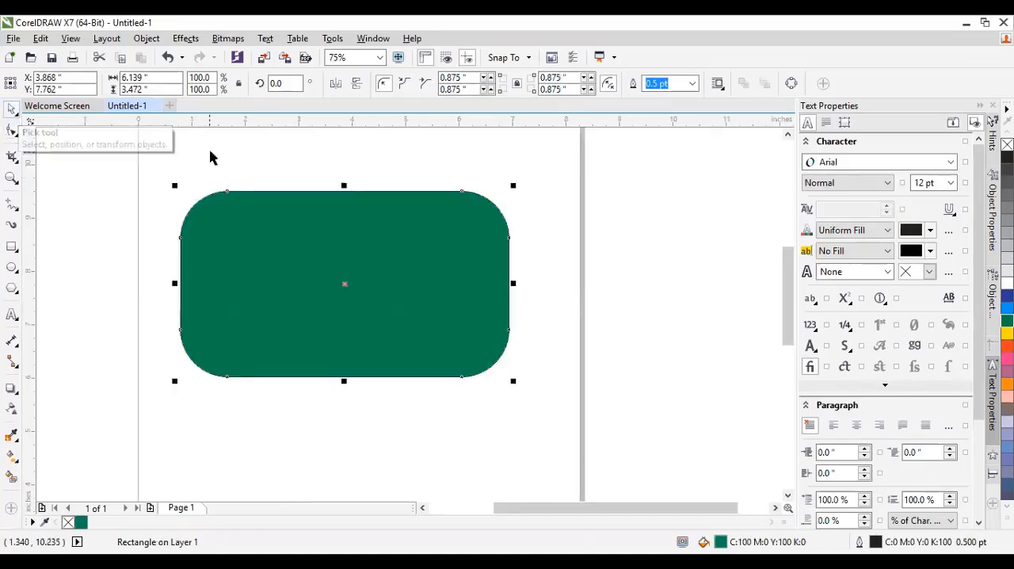
left_click(212, 158)
left_click(236, 196)
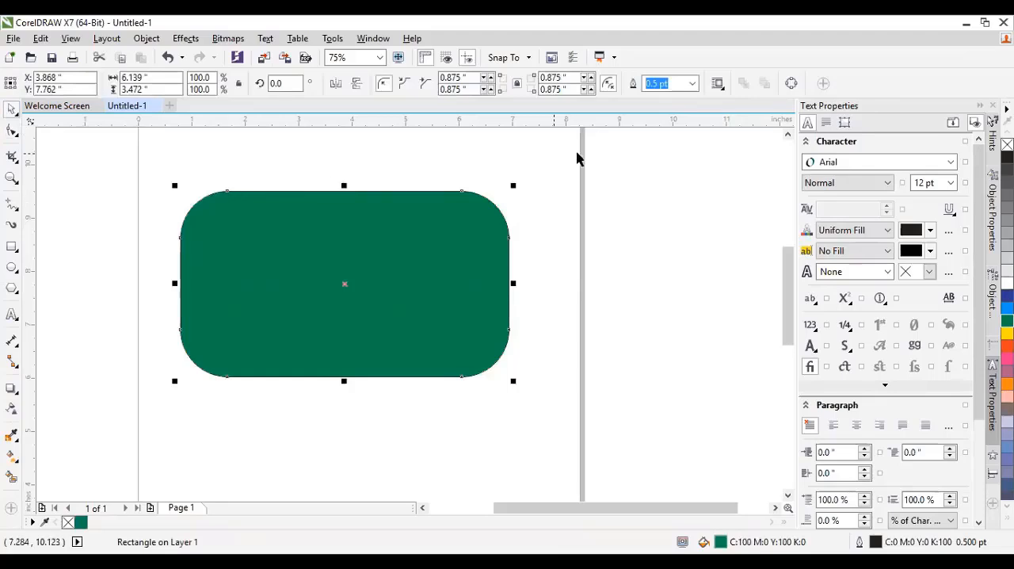
Set the rounded rectangle's outline to 8.0 pt and move it slightly up and right on the page.
left_click(693, 84)
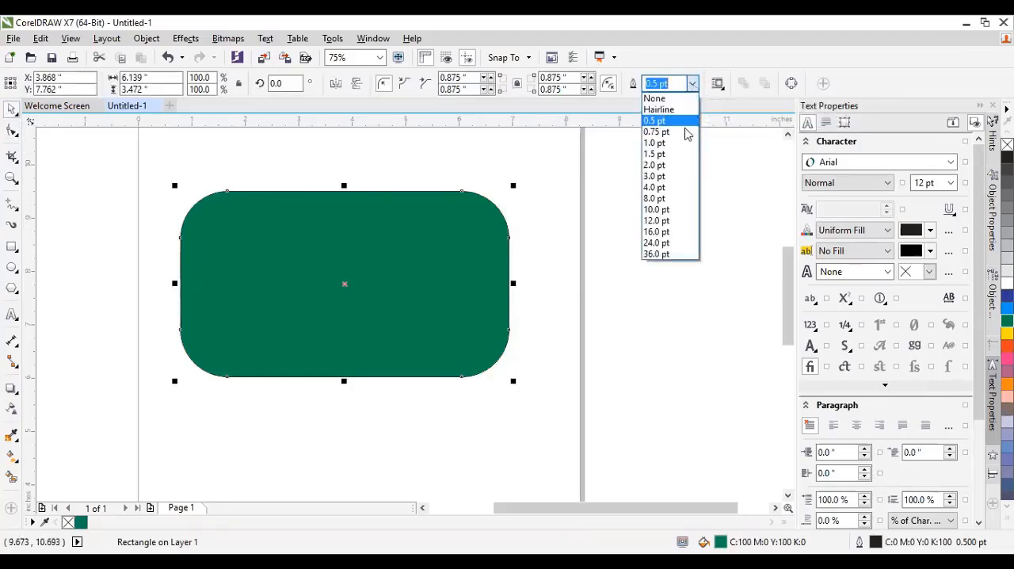
left_click(654, 198)
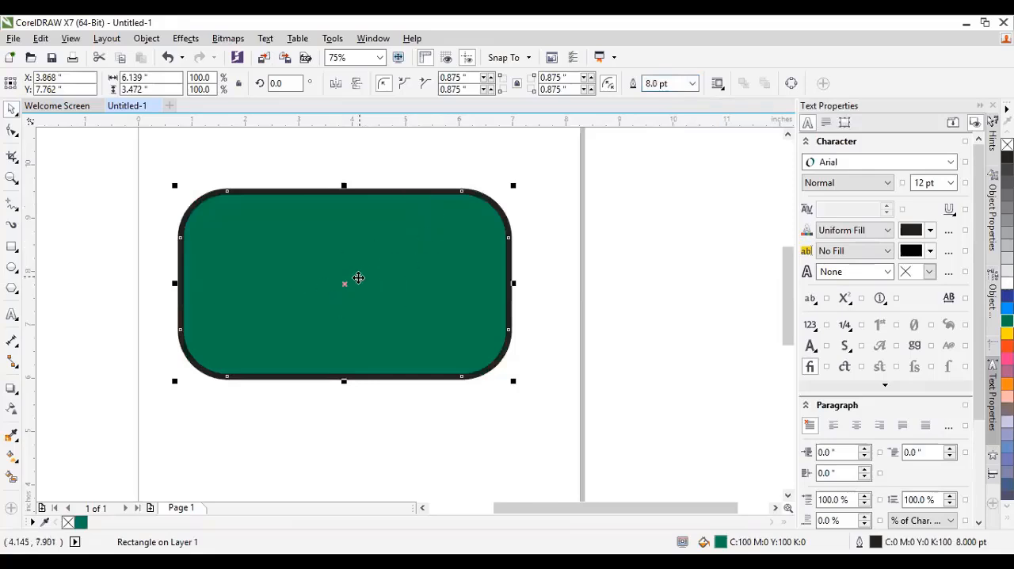
left_click_drag(309, 281, 328, 256)
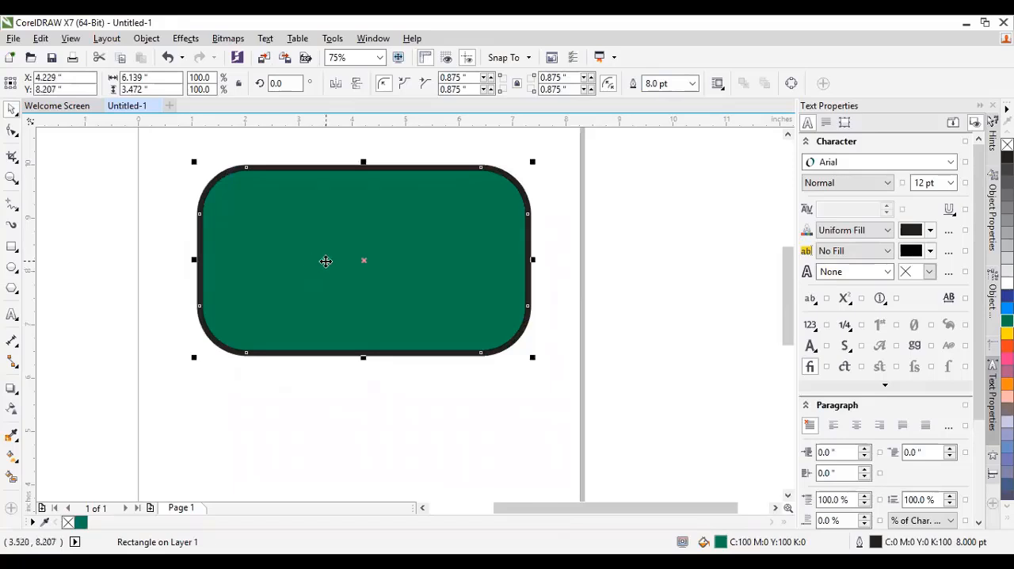
Place the text "Graphic Design" in Arial at about 47.4 pt in the middle of the green rectangle.
left_click(11, 316)
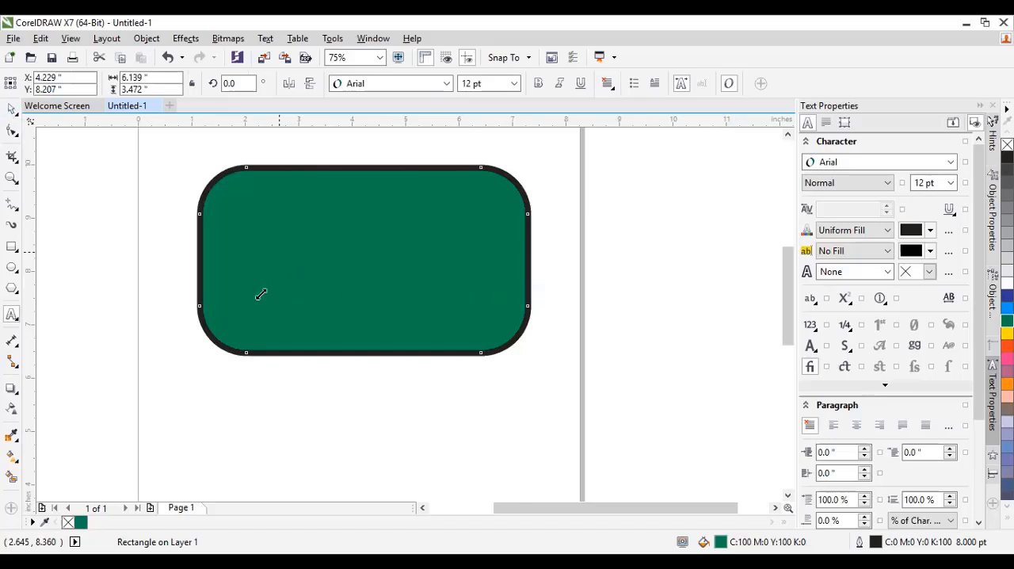
key("ctrl+v")
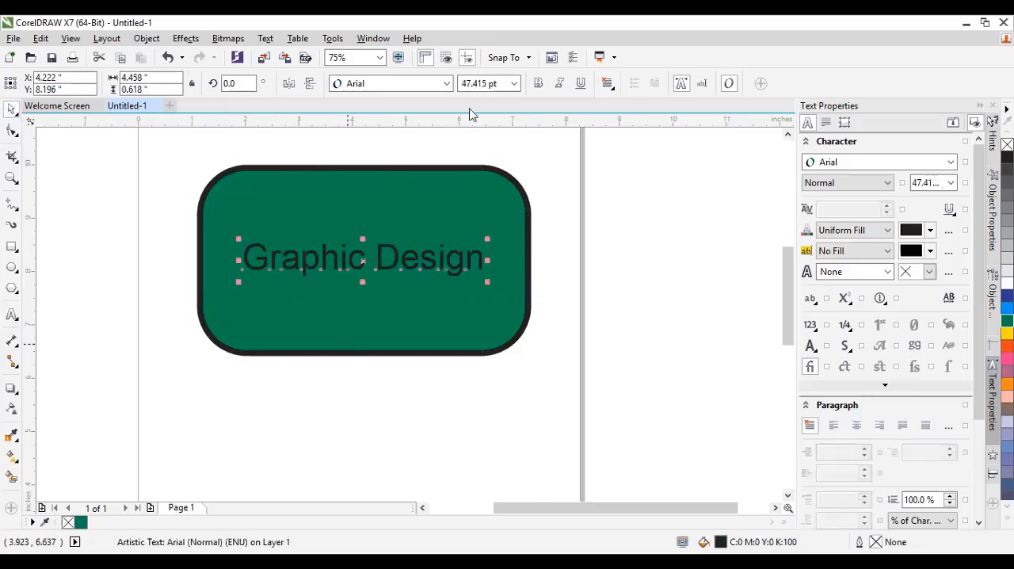
Change the "Graphic Design" text's font to Poppins Light and shift it slightly left to centre it in the rectangle.
left_click(429, 83)
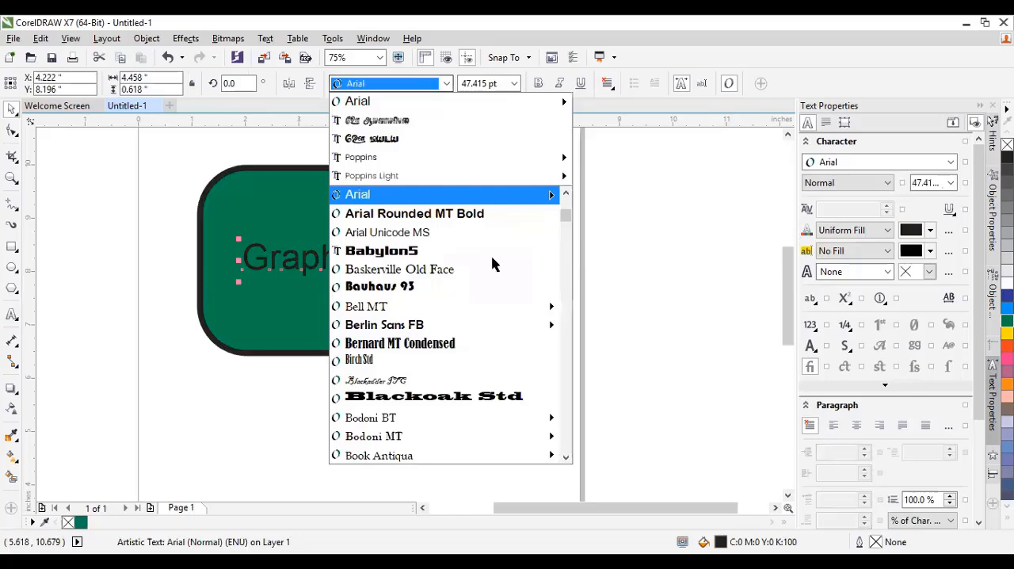
key("Up")
key("Return")
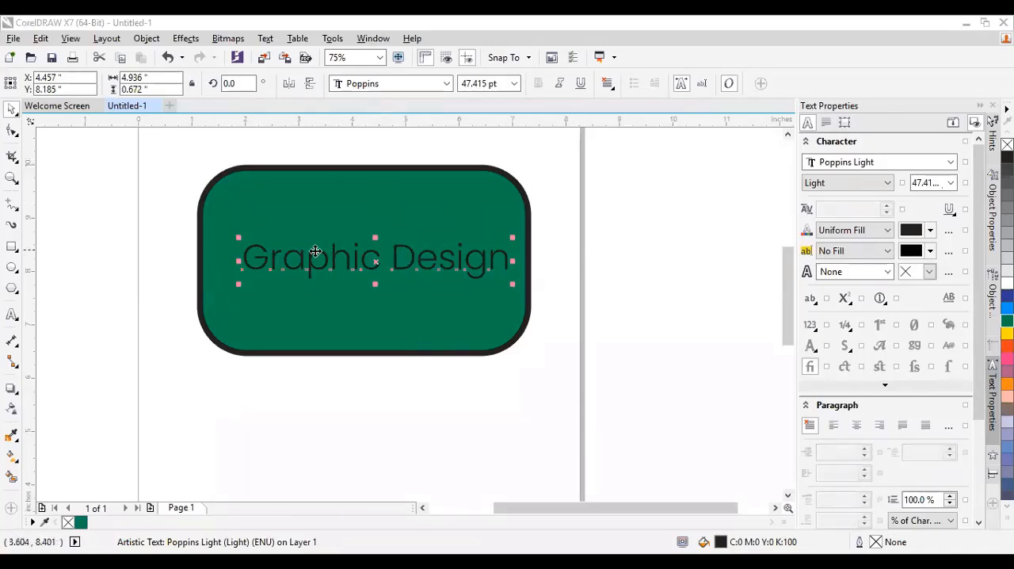
left_click_drag(259, 251, 253, 251)
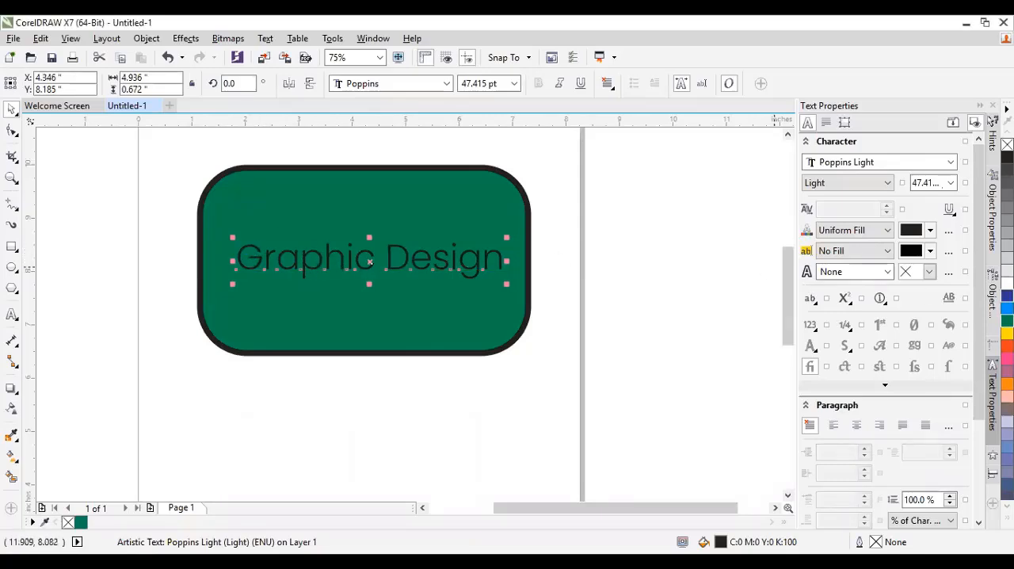
Try several palette colours, including pink, on the "Graphic Design" text and keep white as its fill.
left_click(1006, 282)
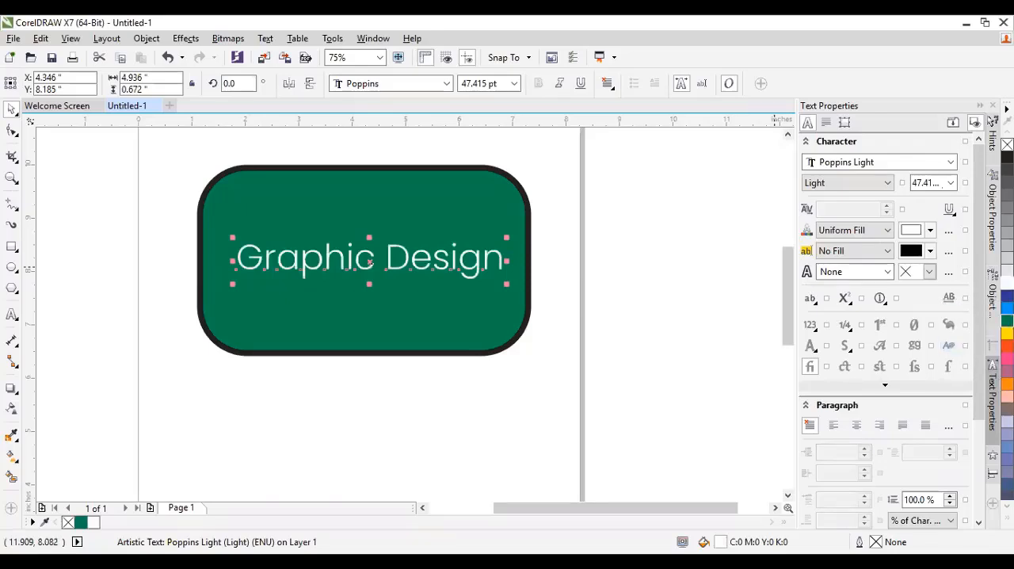
left_click(1007, 396)
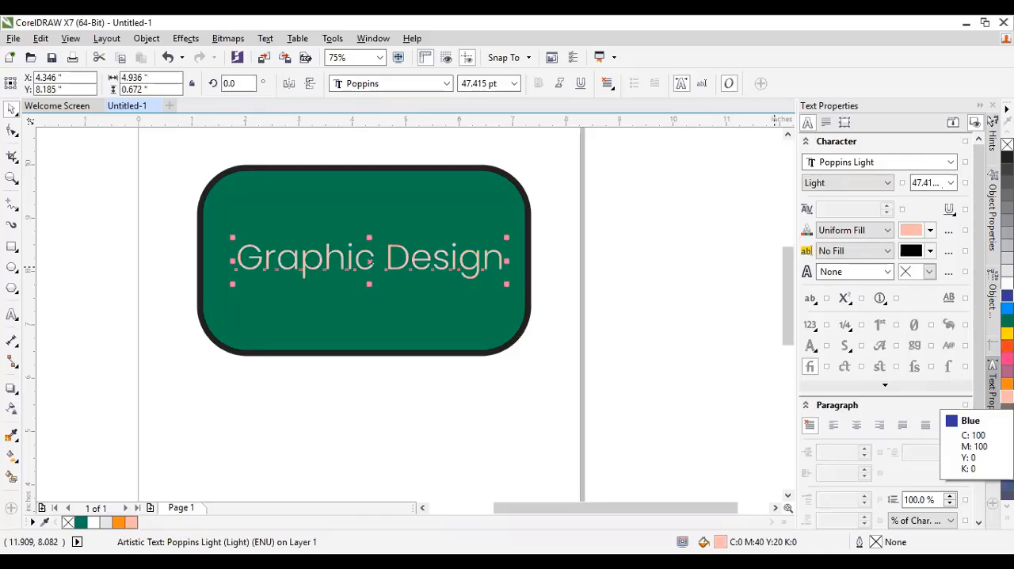
left_click(1006, 262)
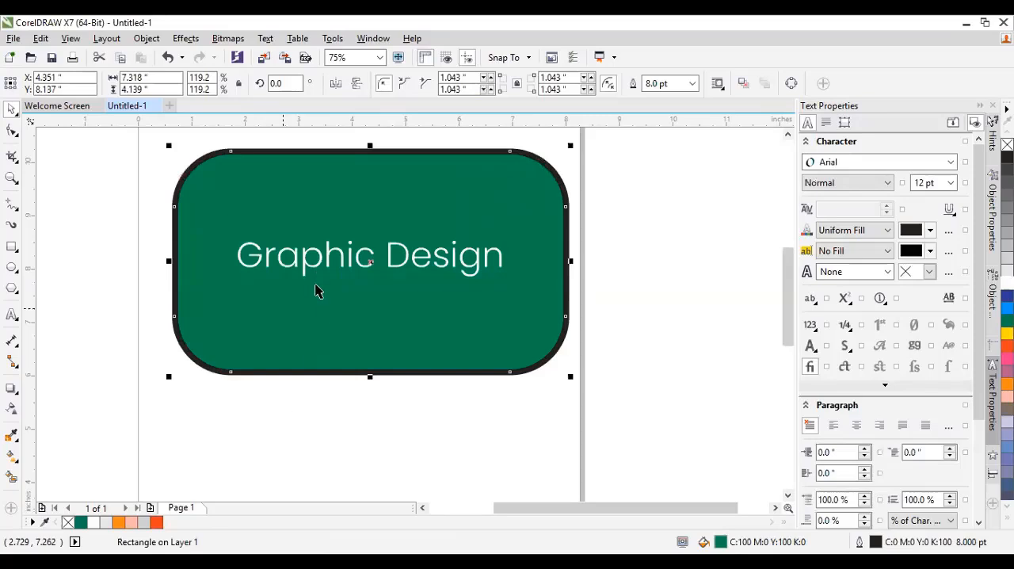
Undo the rectangle's enlargement and scale the "Graphic Design" text from opposite corners to about 50.2 pt.
key("ctrl+z")
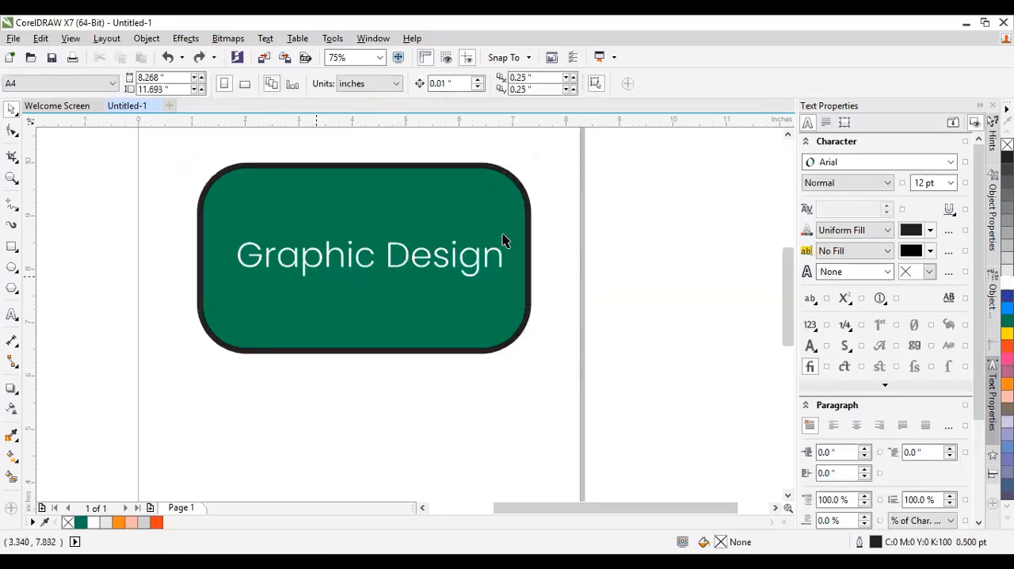
left_click(235, 231)
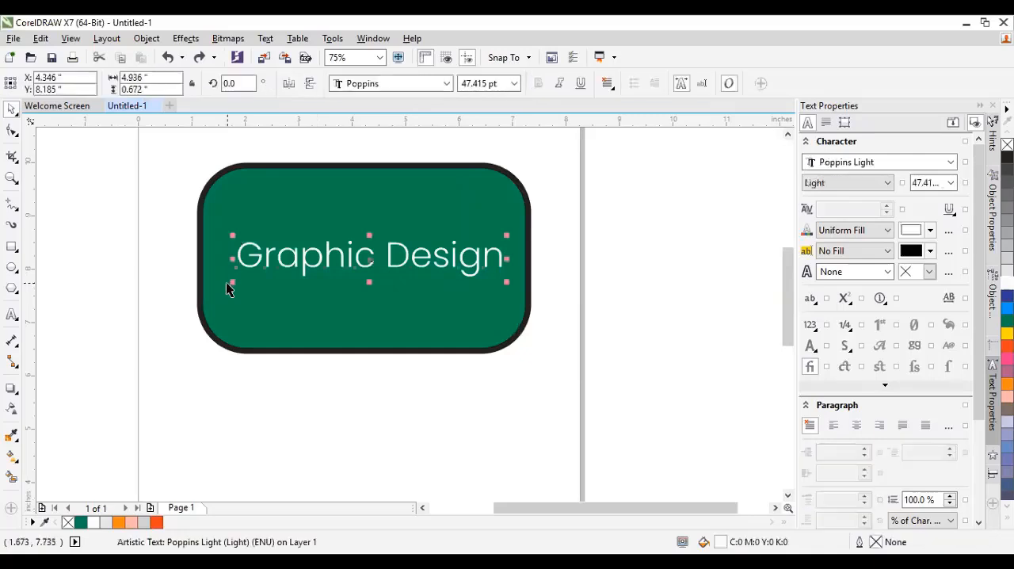
left_click_drag(506, 282, 519, 286)
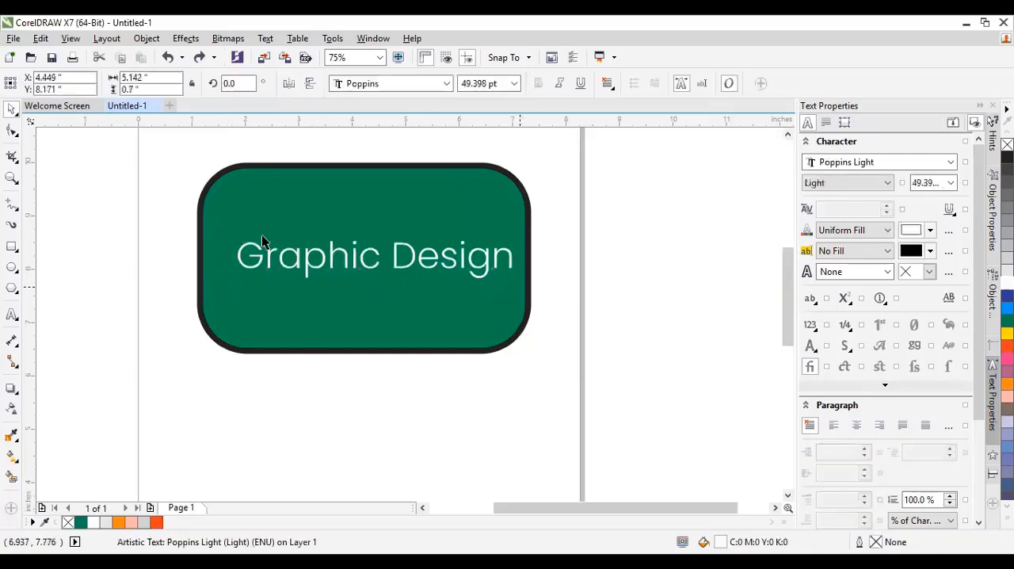
left_click_drag(223, 230, 240, 218)
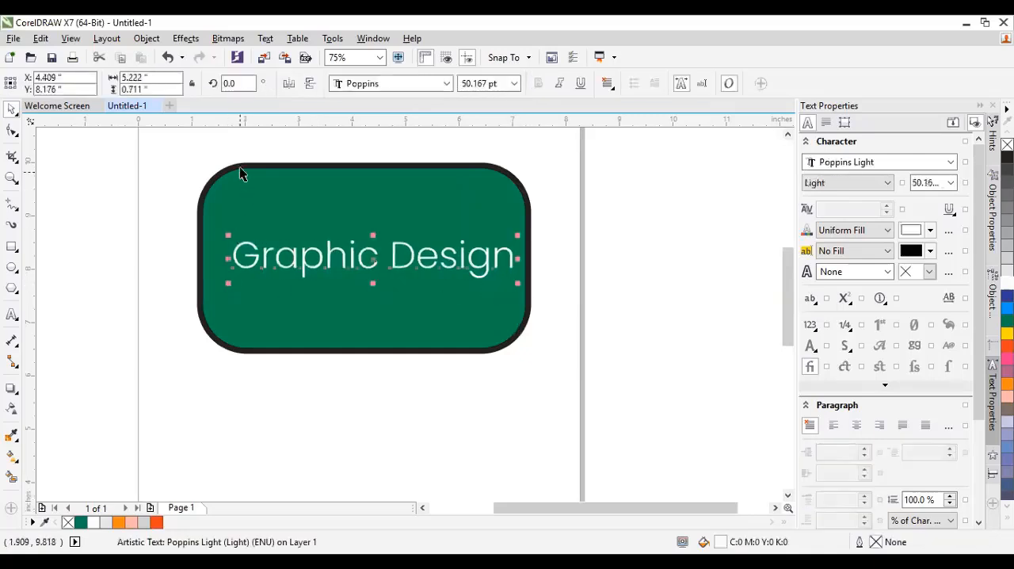
Enlarge the rounded rectangle from its upper-left and lower-right corners to about 7.49 × 4.24 inches.
left_click(240, 168)
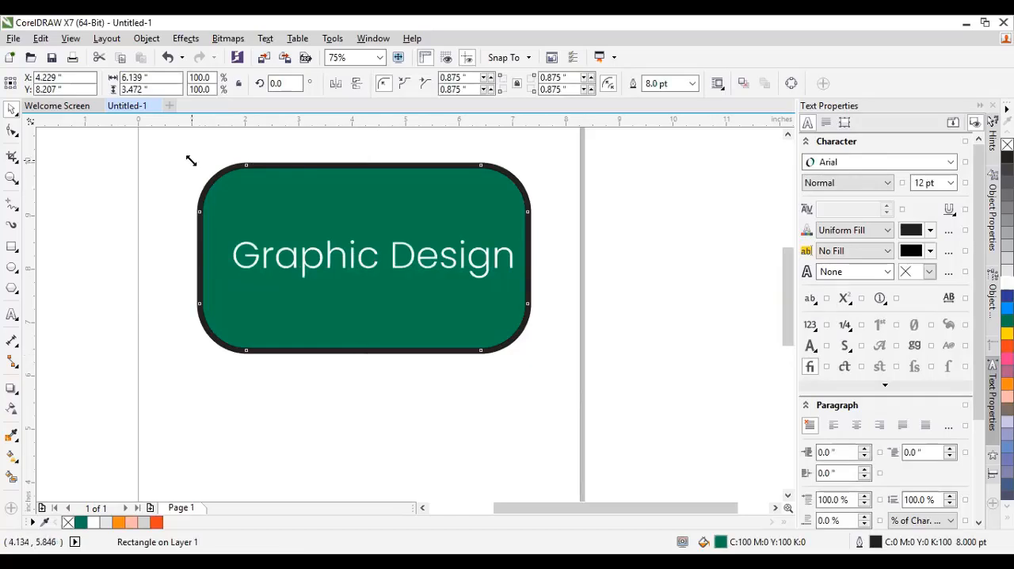
left_click_drag(193, 160, 133, 139)
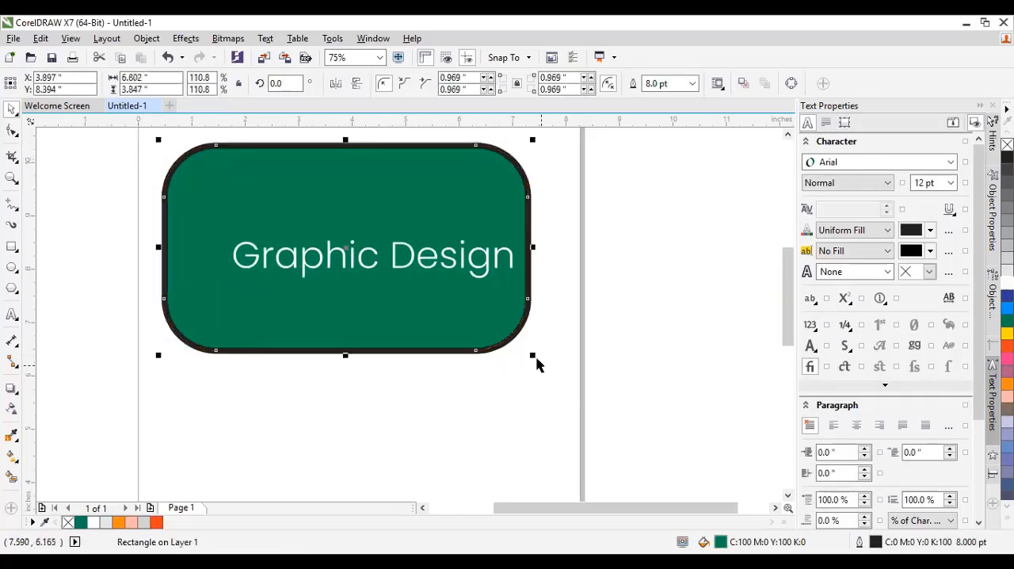
left_click_drag(530, 353, 572, 377)
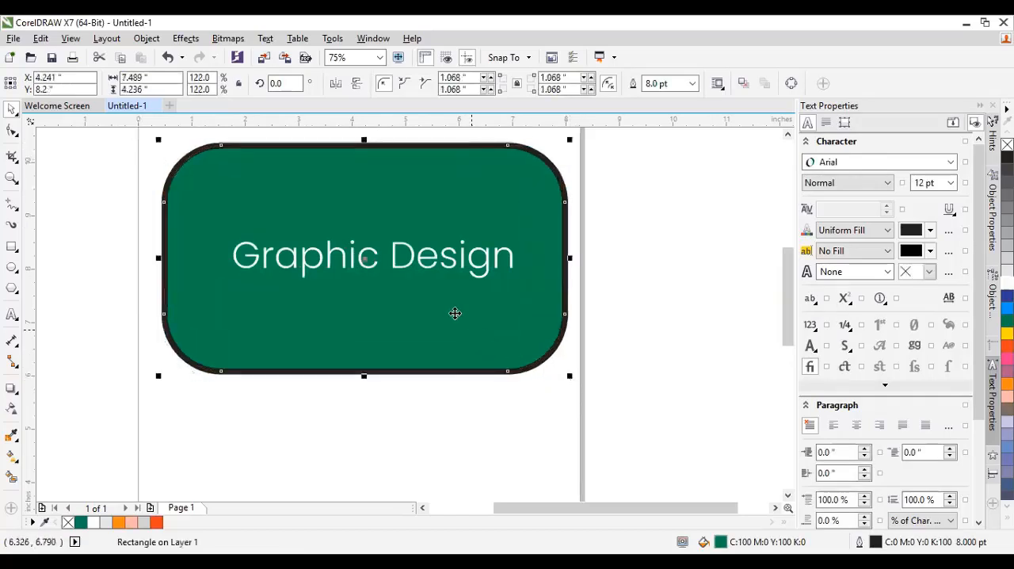
Undo both enlargements of the rounded rectangle and deselect it.
key("ctrl+z")
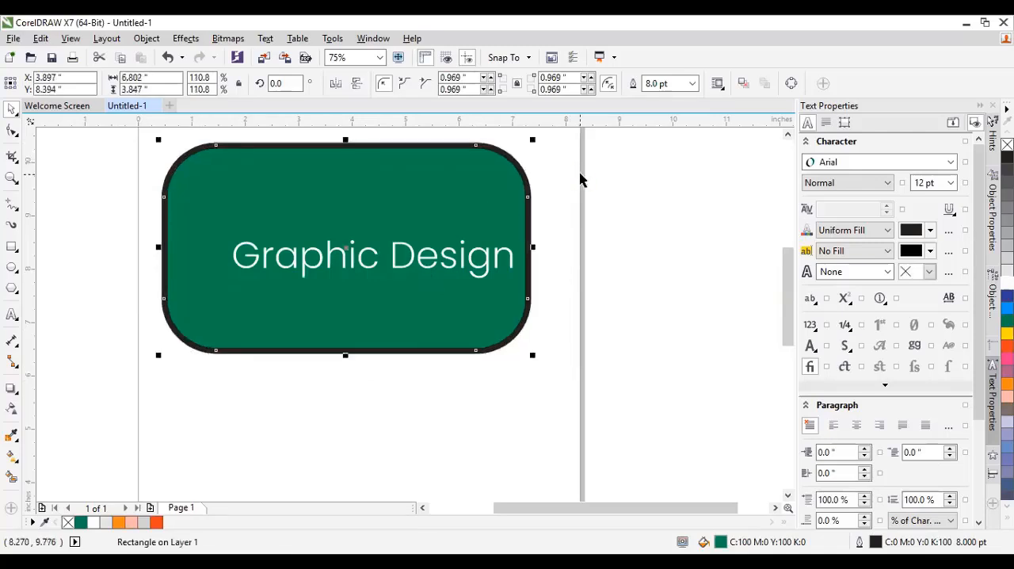
key("ctrl+z")
left_click(570, 219)
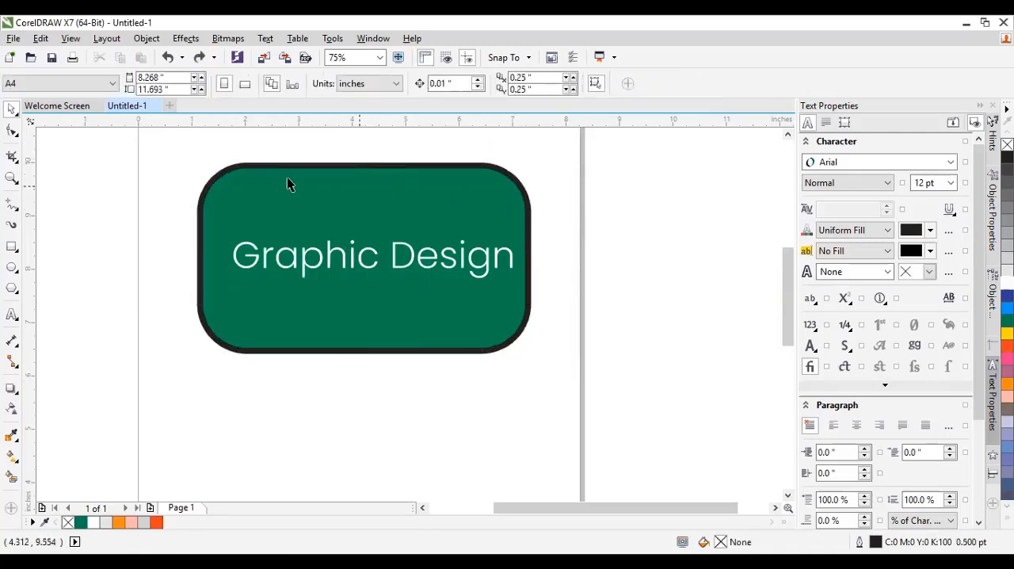
Enlarge the rounded rectangle from its two lower corners to about 7.28 × 4.12 inches.
left_click(256, 172)
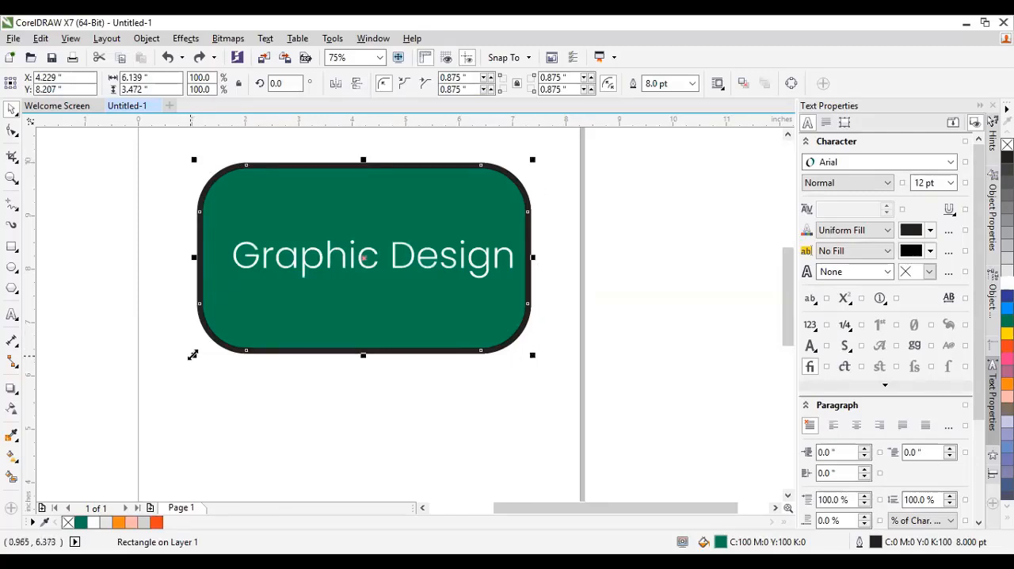
left_click_drag(194, 353, 163, 375)
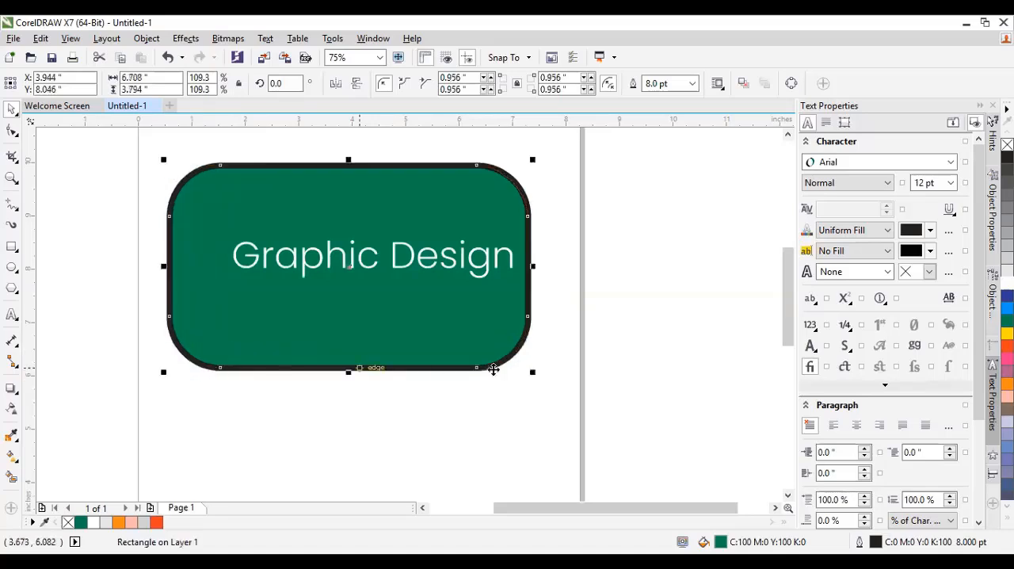
left_click_drag(533, 373, 563, 391)
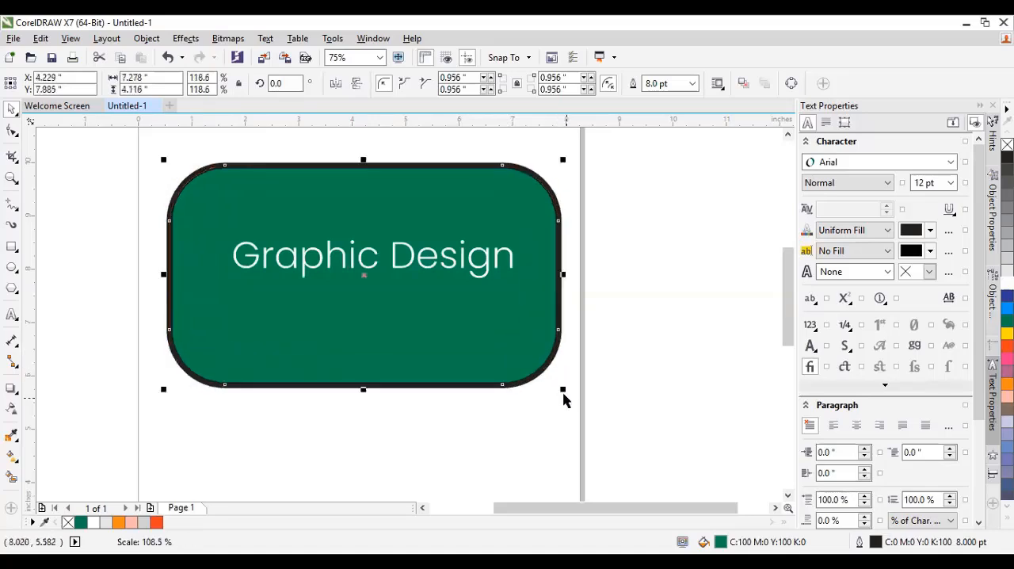
Move the "Graphic Design" text slightly down and to the left, and enlarge it to about 57.2 pt.
left_click(621, 285)
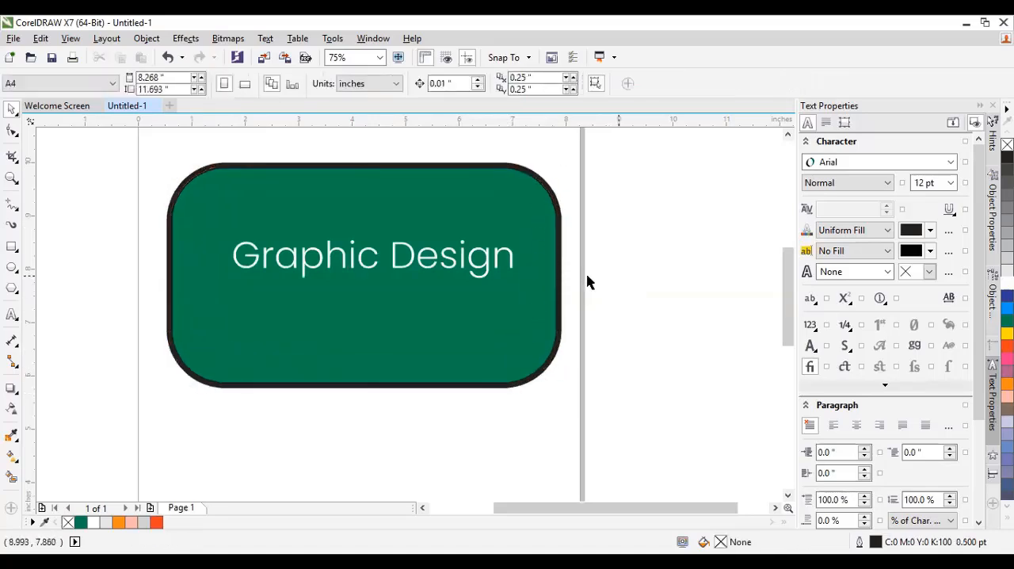
left_click_drag(402, 261, 385, 276)
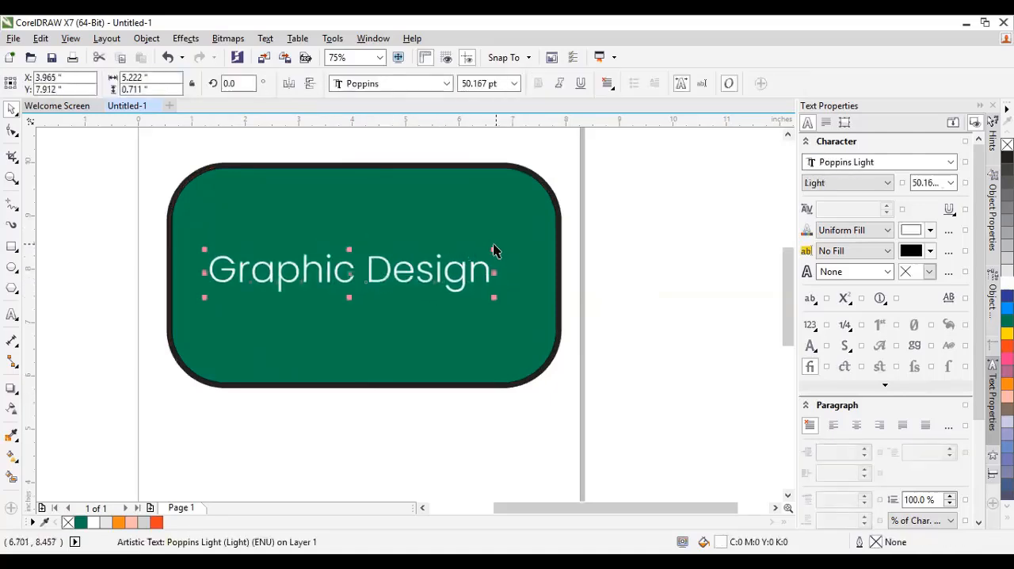
left_click_drag(493, 250, 536, 226)
left_click(633, 204)
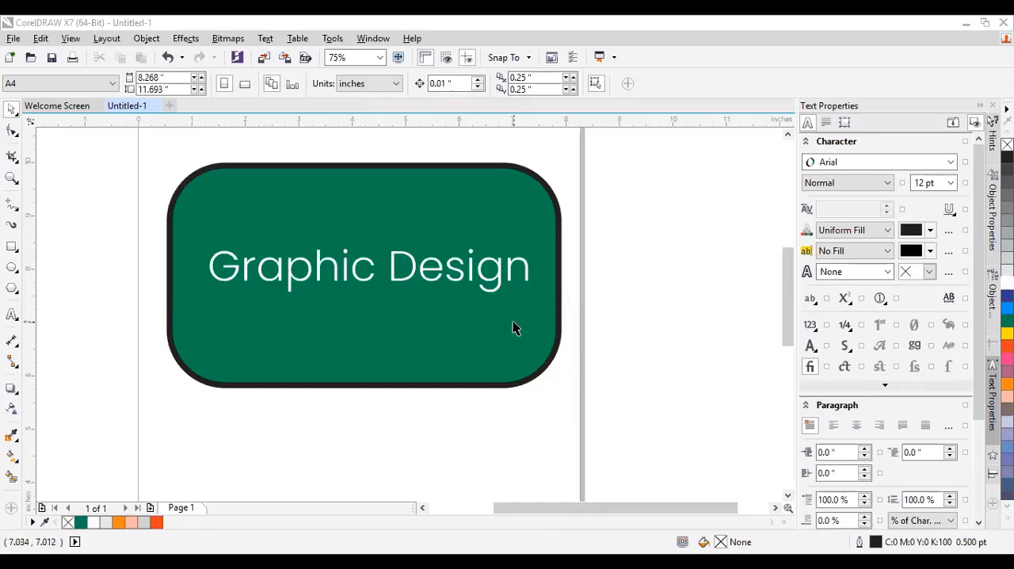
left_click(430, 277)
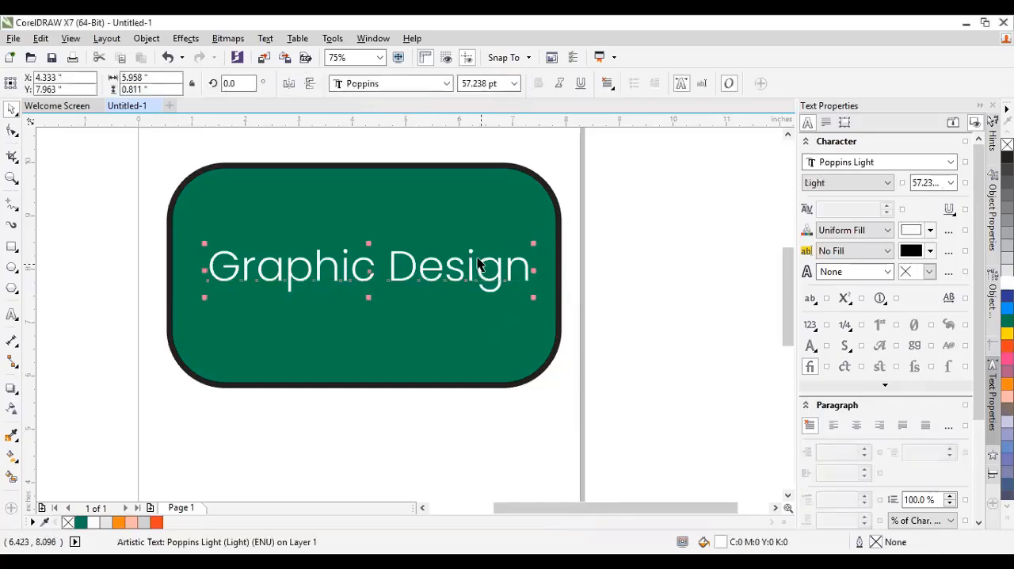
scroll(462, 233, "down", 1)
scroll(448, 229, "up", 1)
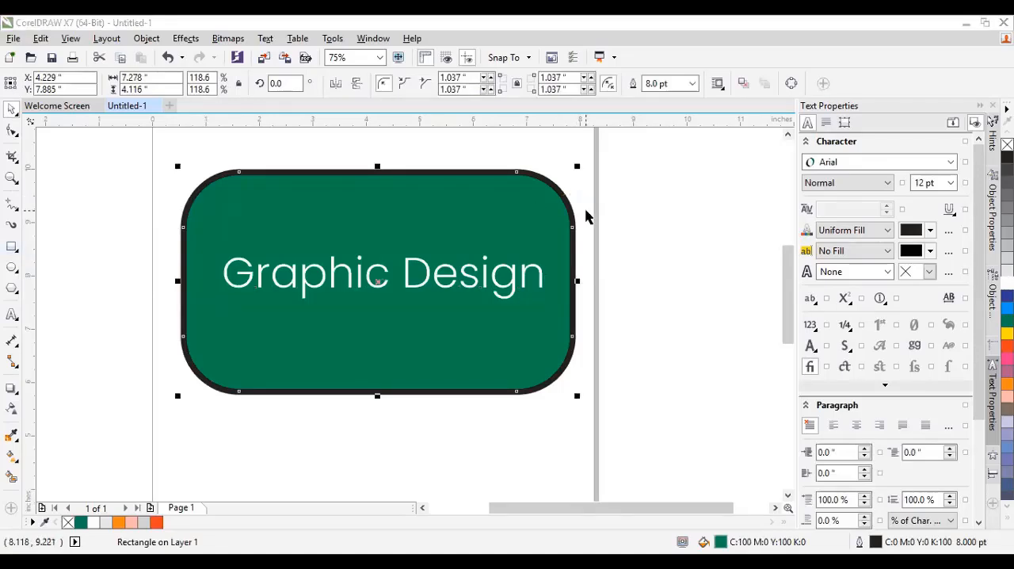
Add the text "Single Colour" at 24 pt to the right of the rounded rectangle.
key("Escape")
left_click(413, 212)
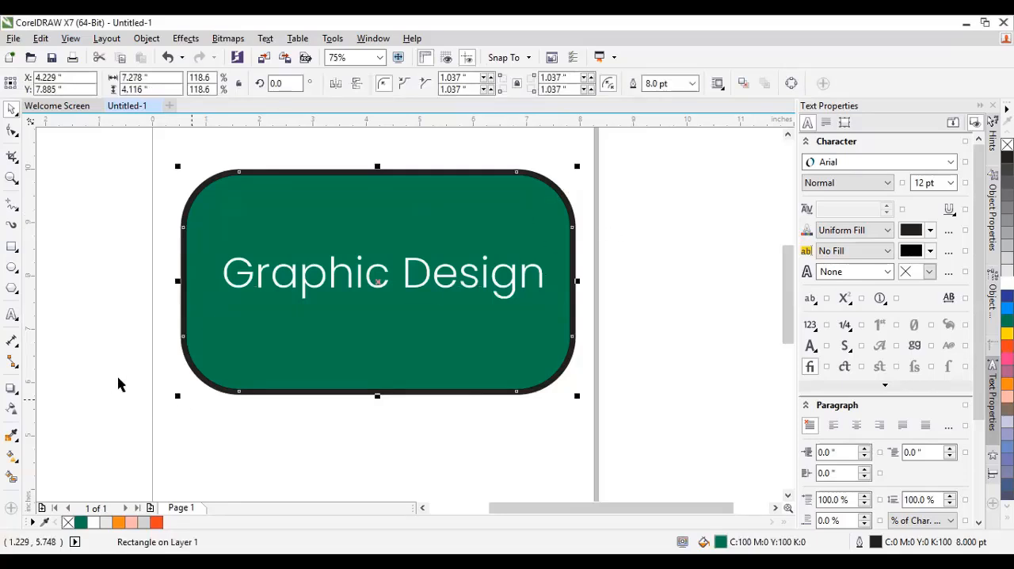
left_click(12, 314)
left_click(235, 434)
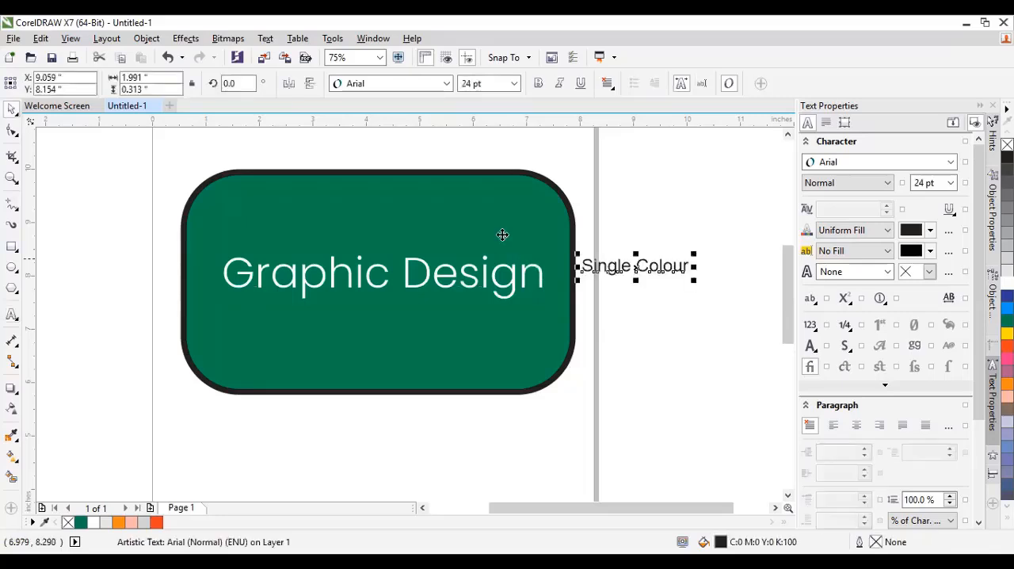
Move the rounded rectangle and the "Graphic Design" text upward, and shrink the rectangle to about 6.41 × 3.63 inches.
left_click(363, 222)
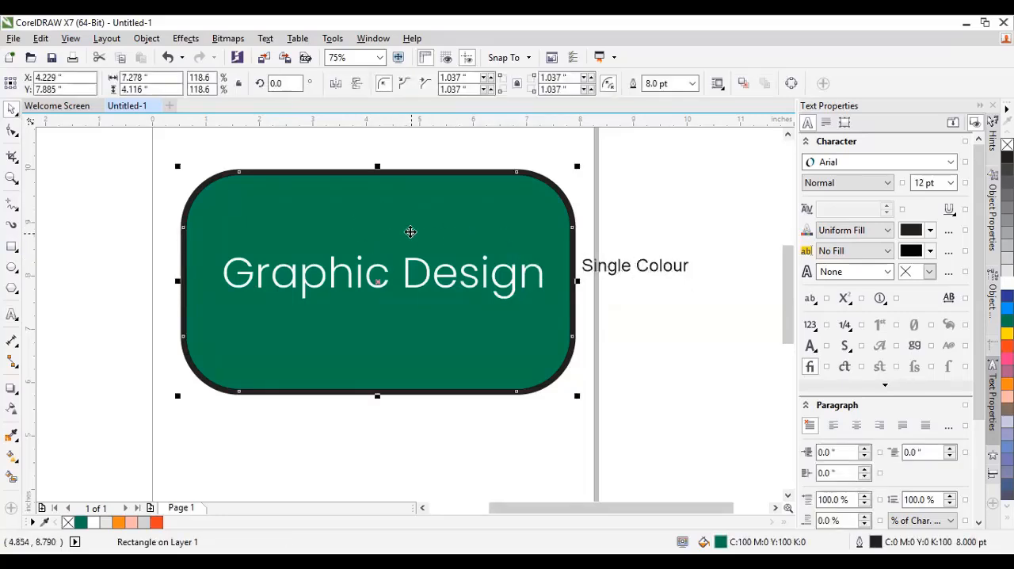
left_click(410, 231)
left_click(471, 223)
left_click_drag(471, 223, 474, 199)
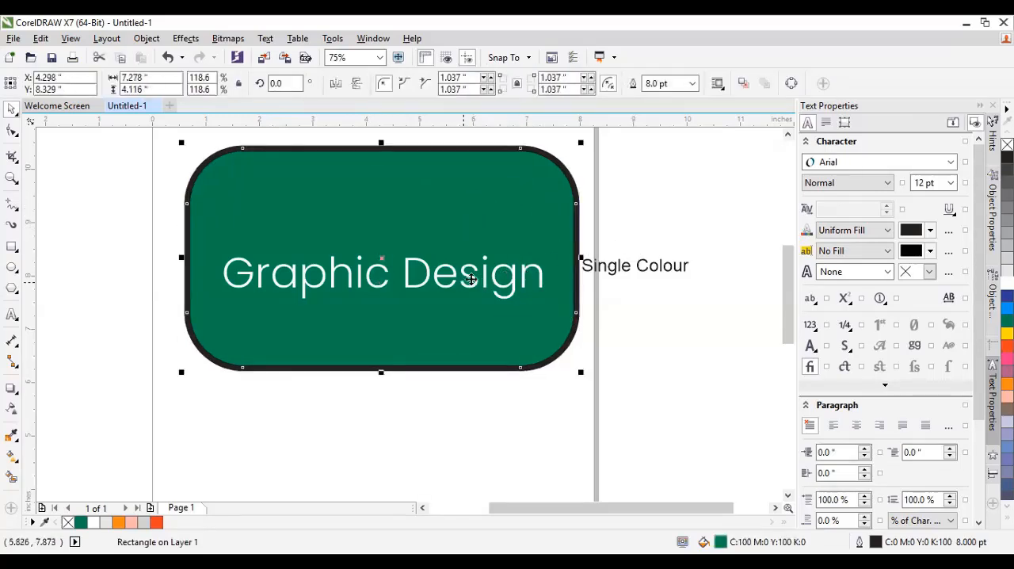
left_click_drag(471, 279, 476, 247)
left_click(531, 335)
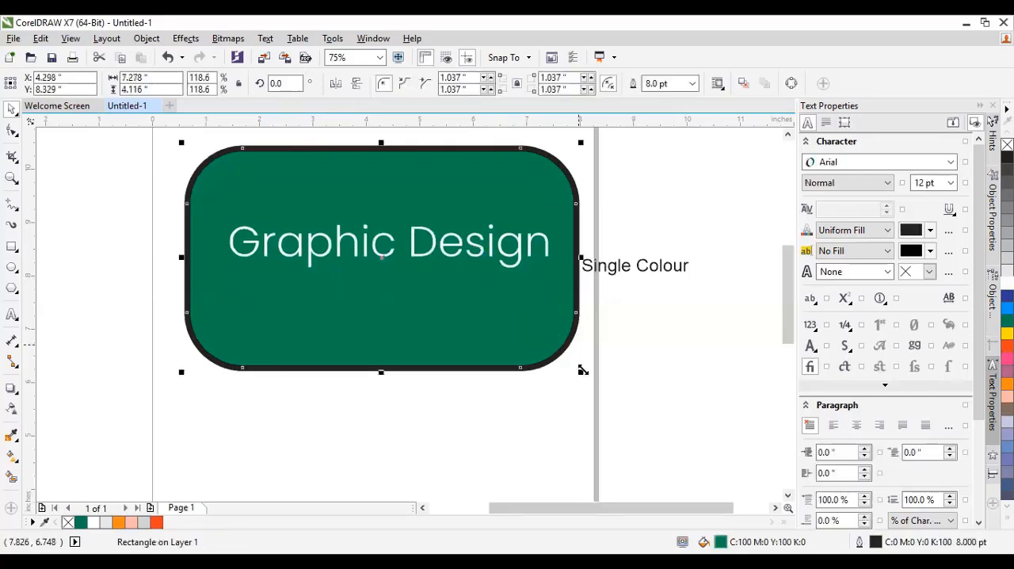
left_click_drag(579, 369, 532, 343)
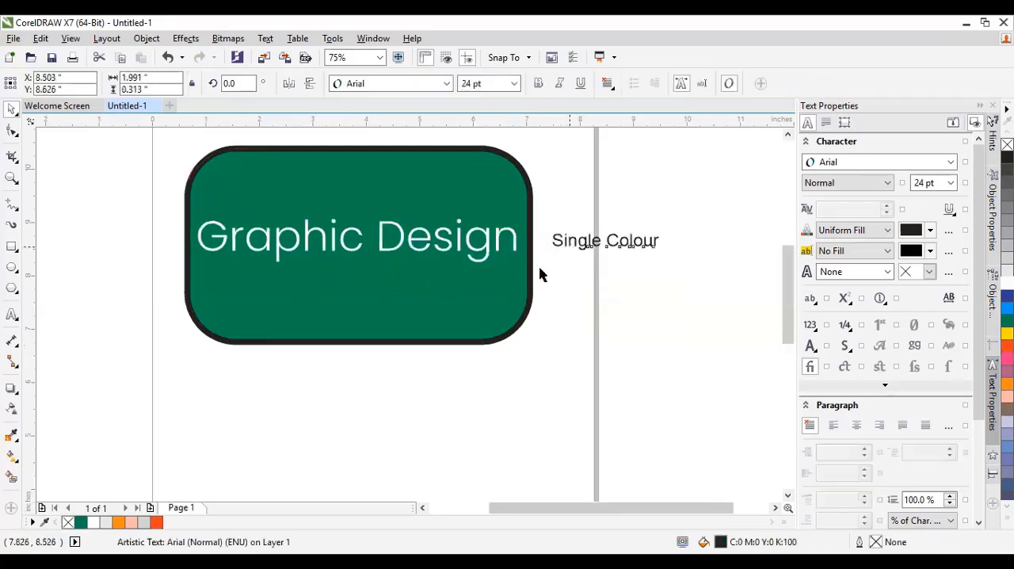
Delete the "Graphic Design" text and the green rounded rectangle.
left_click(385, 251)
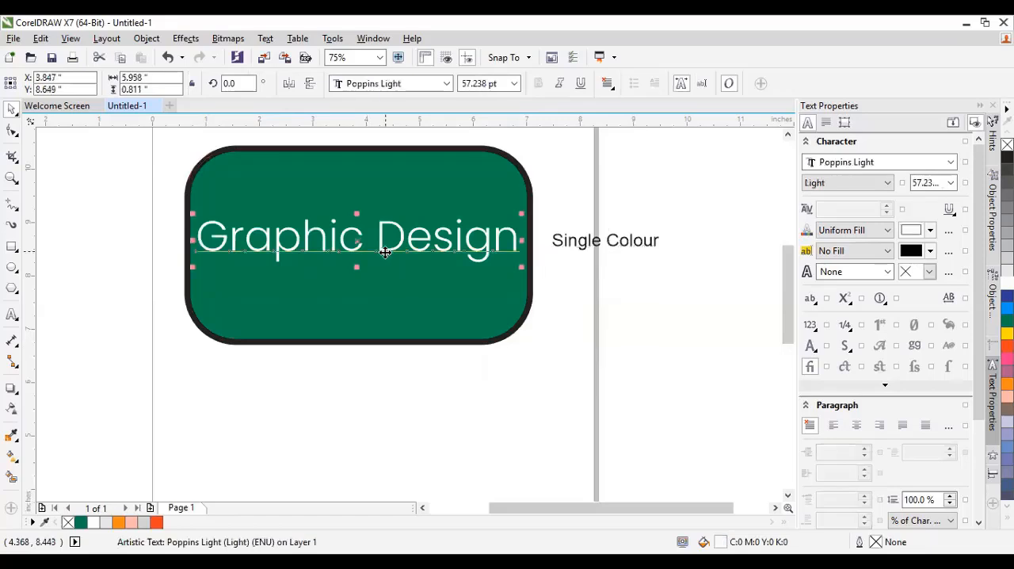
left_click(349, 193)
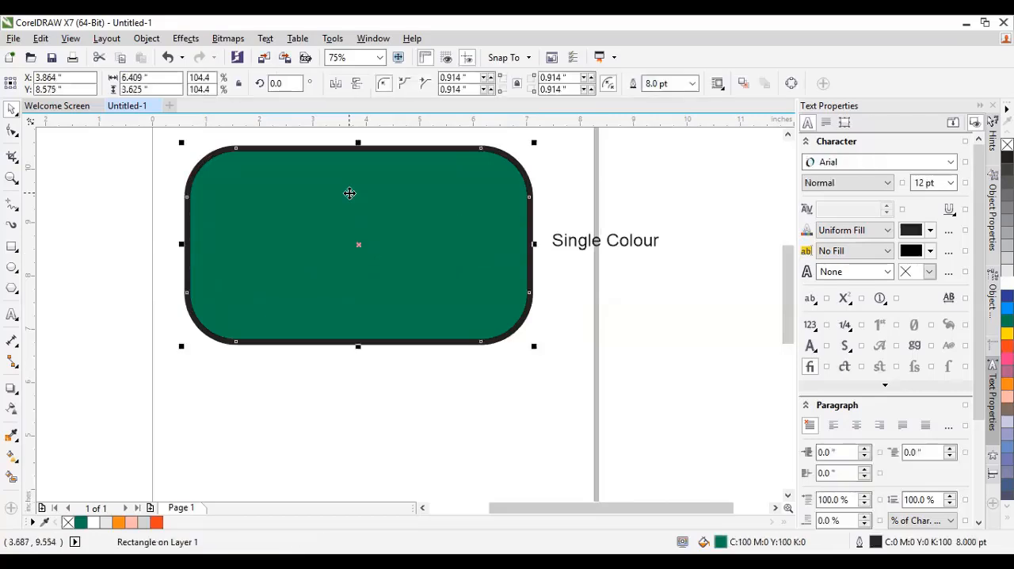
right_click(349, 198)
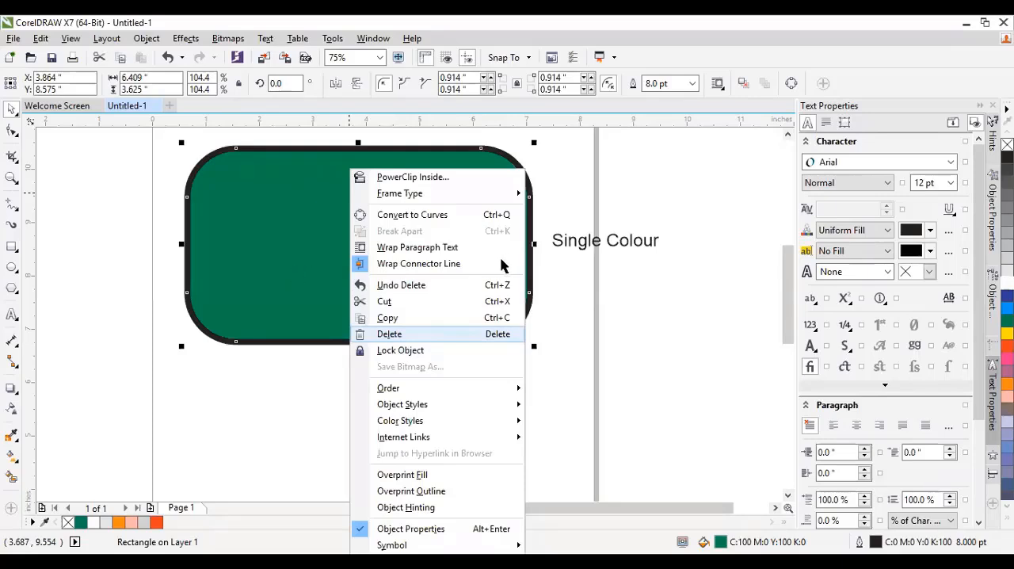
key("Delete")
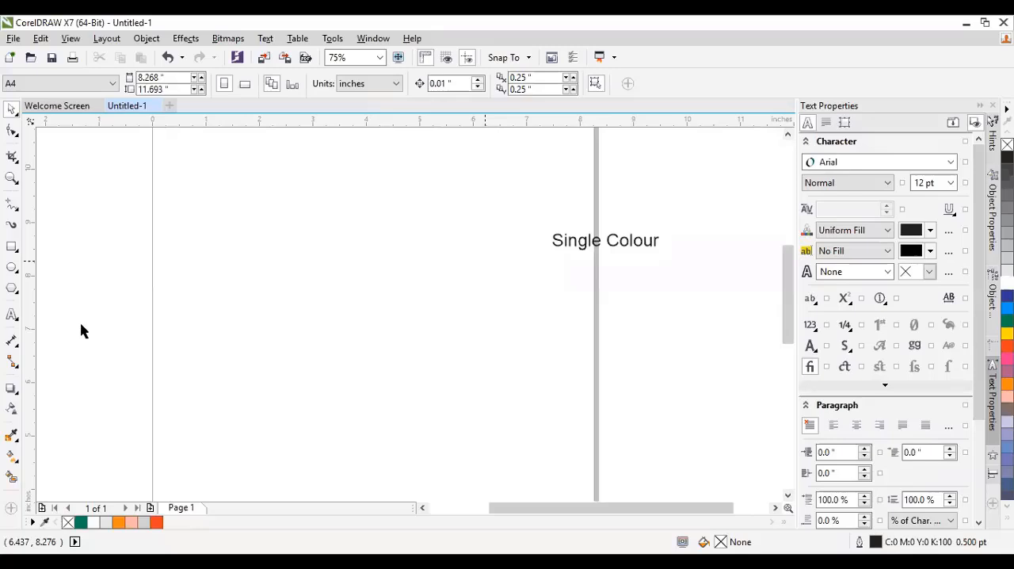
Draw a rectangle about 5.28 × 2.79 inches on the page and fill it with orange-red (C0 M100 Y100 K0).
left_click(12, 247)
mouse_move(229, 238)
left_mouse_down()
mouse_move(339, 328)
mouse_move(438, 368)
left_mouse_up()
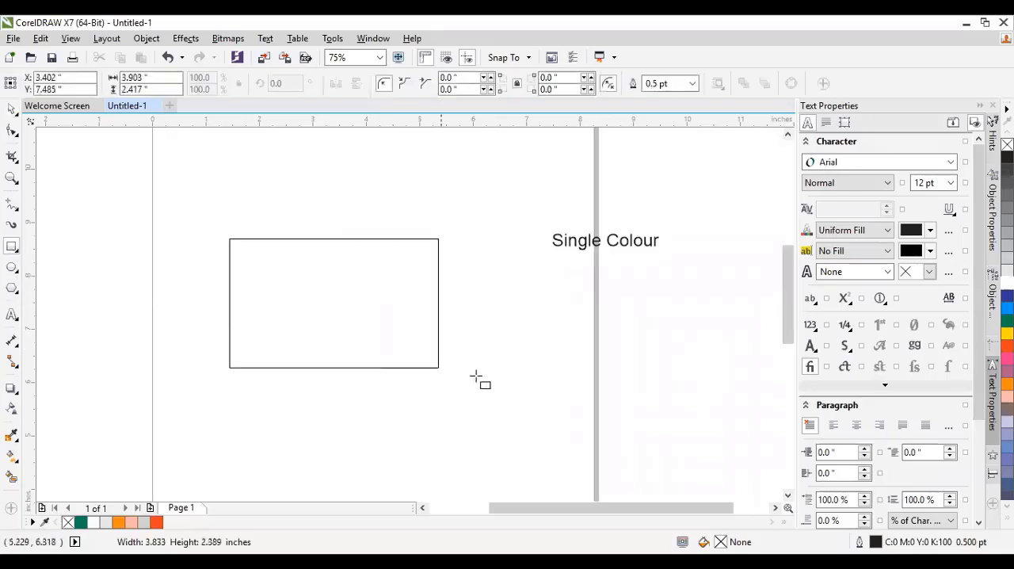
left_click_drag(511, 387, 511, 388)
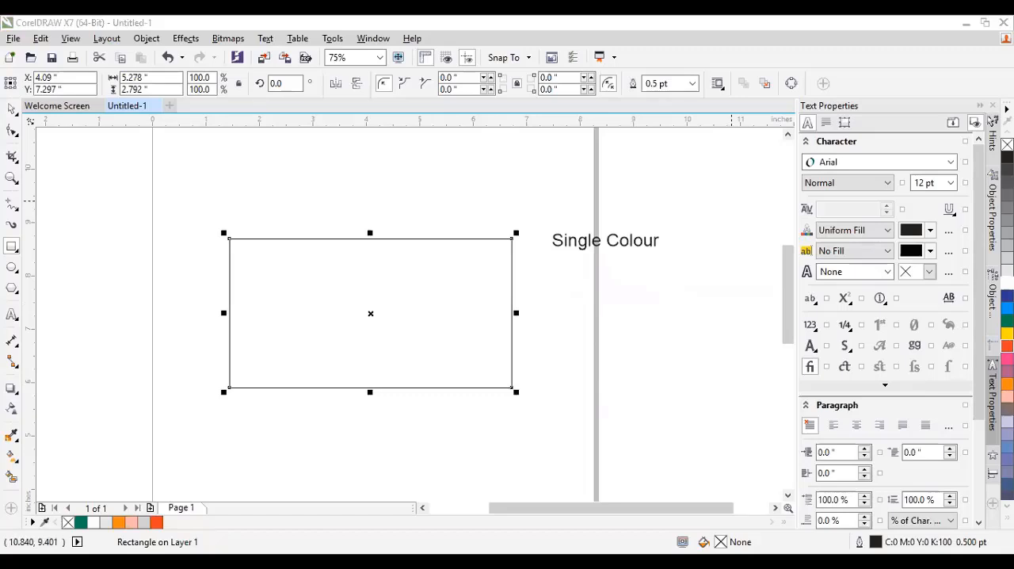
left_click(1006, 345)
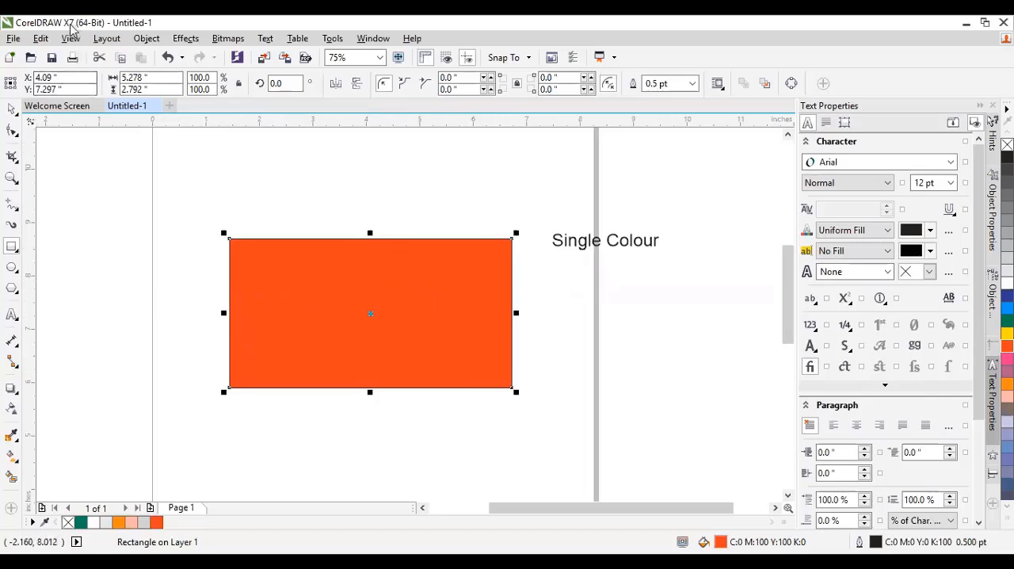
Try a horizontal orange-to-white fountain fill on the rectangle, extend it to the right edge, and undo it.
left_click(12, 459)
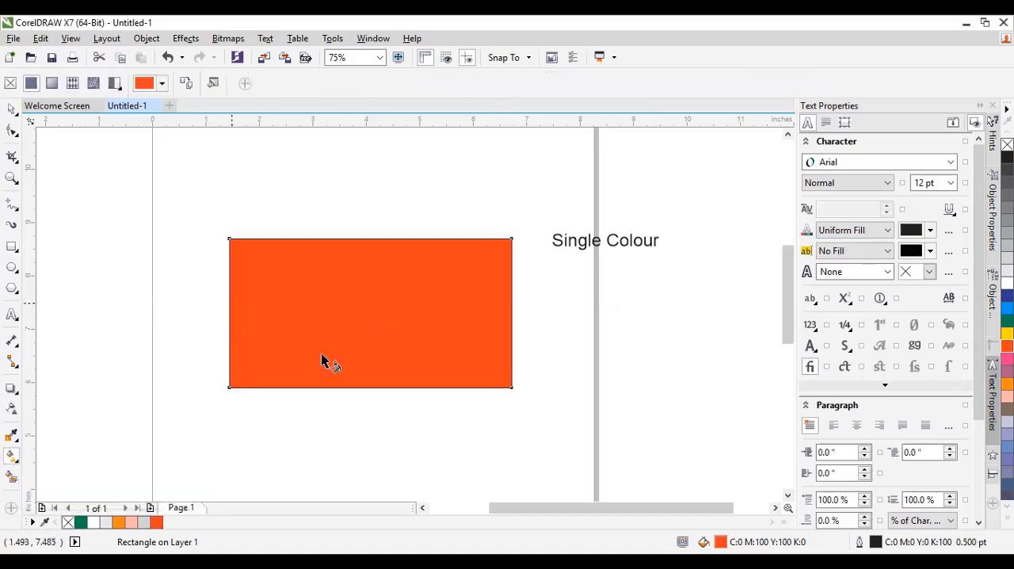
left_click_drag(230, 303, 413, 303)
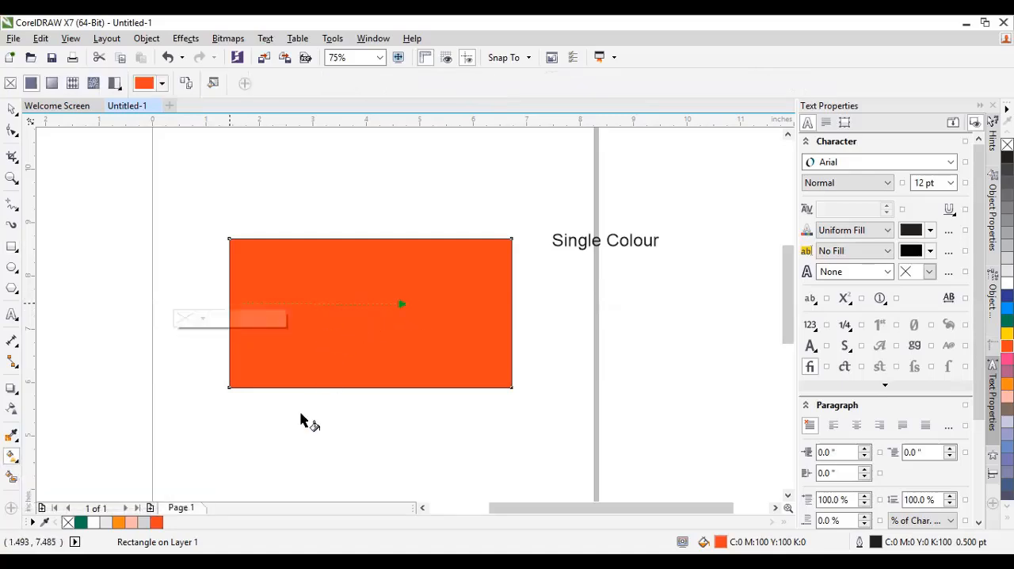
scroll(320, 376, "down", 1)
scroll(276, 383, "up", 1)
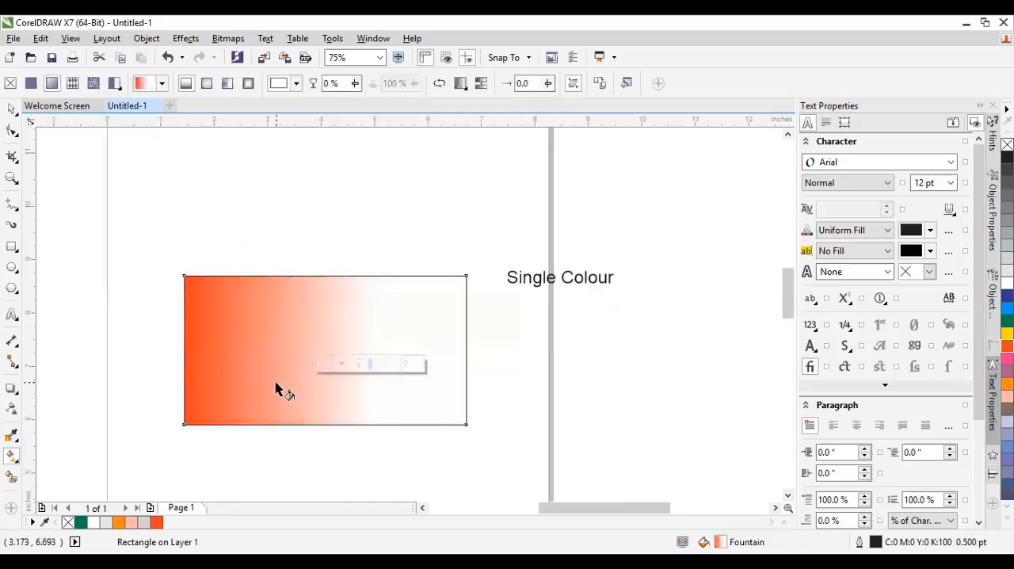
scroll(316, 360, "down", 1)
left_click_drag(387, 327, 480, 328)
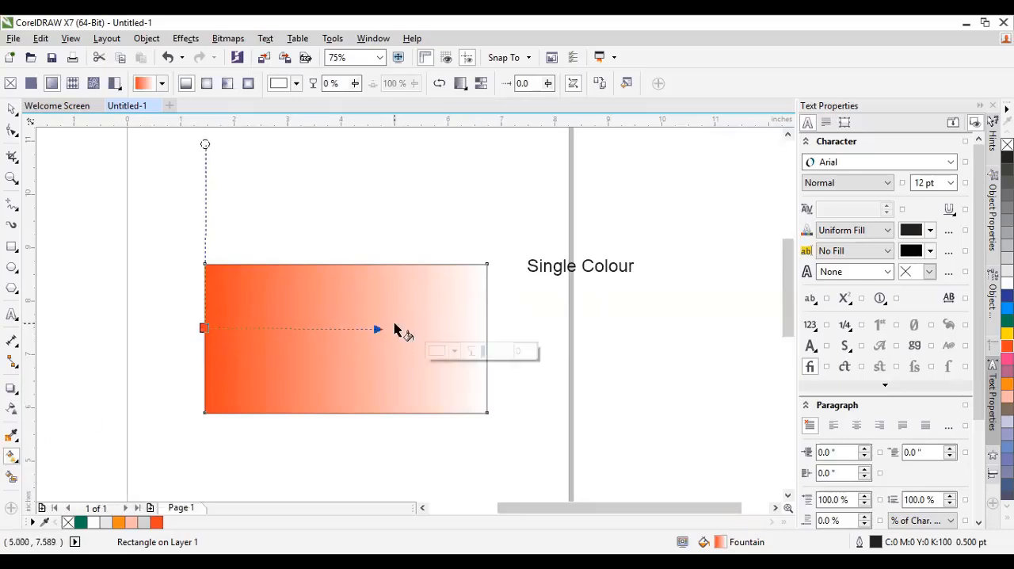
key("ctrl+z")
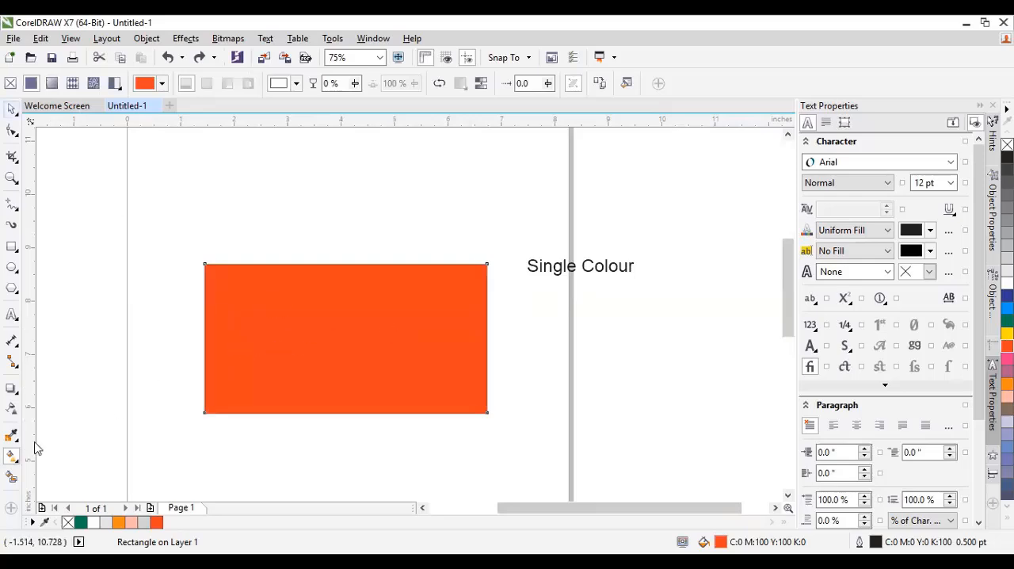
Apply a horizontal orange-to-white fountain fill running from the rectangle's left edge to its right edge.
key("space")
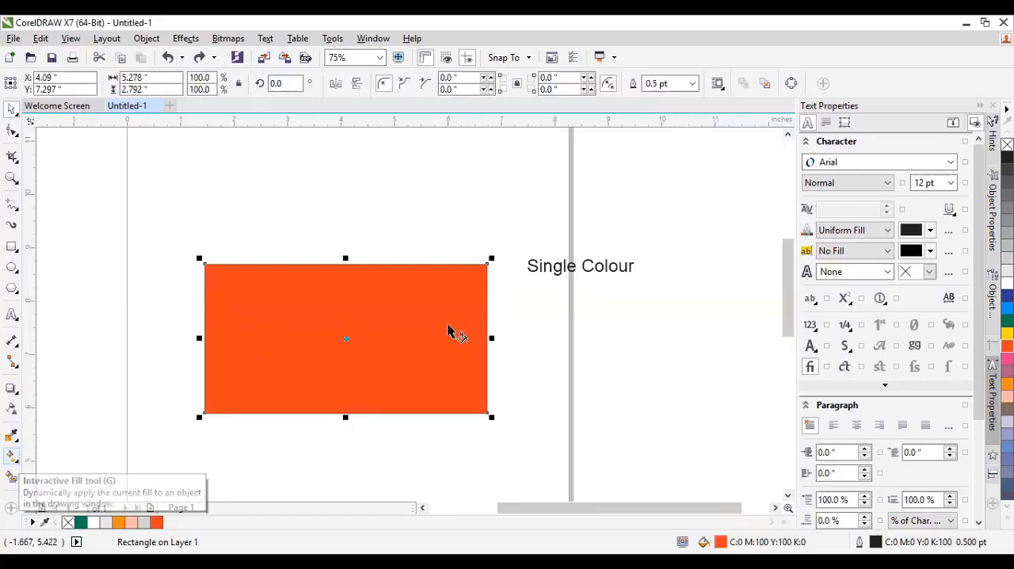
key("space")
left_click_drag(449, 323, 478, 327)
left_click_drag(401, 327, 486, 328)
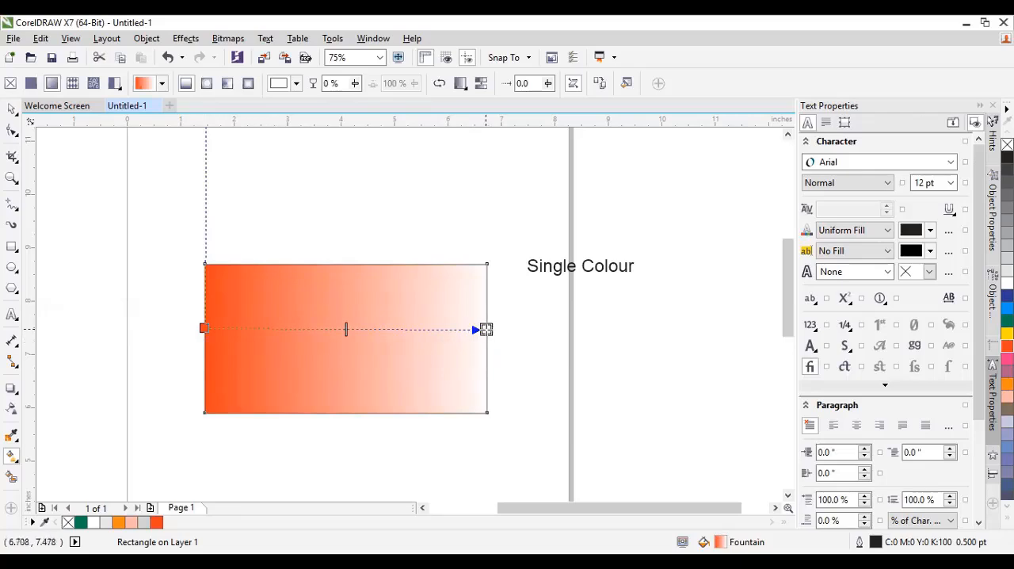
Set the fountain fill's right end node to blue, C86 M65 Y0 K0.
left_click(487, 329)
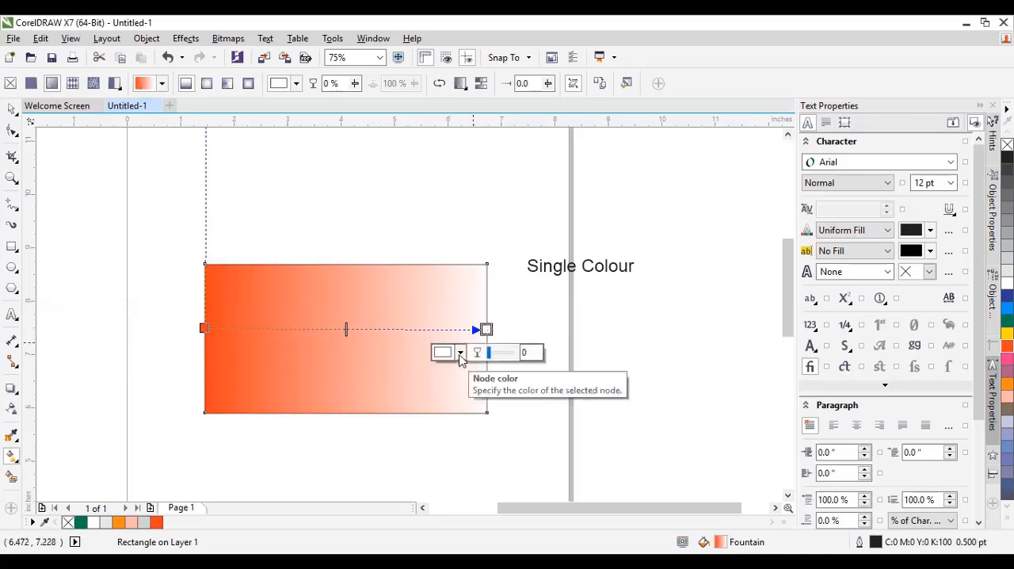
left_click(460, 353)
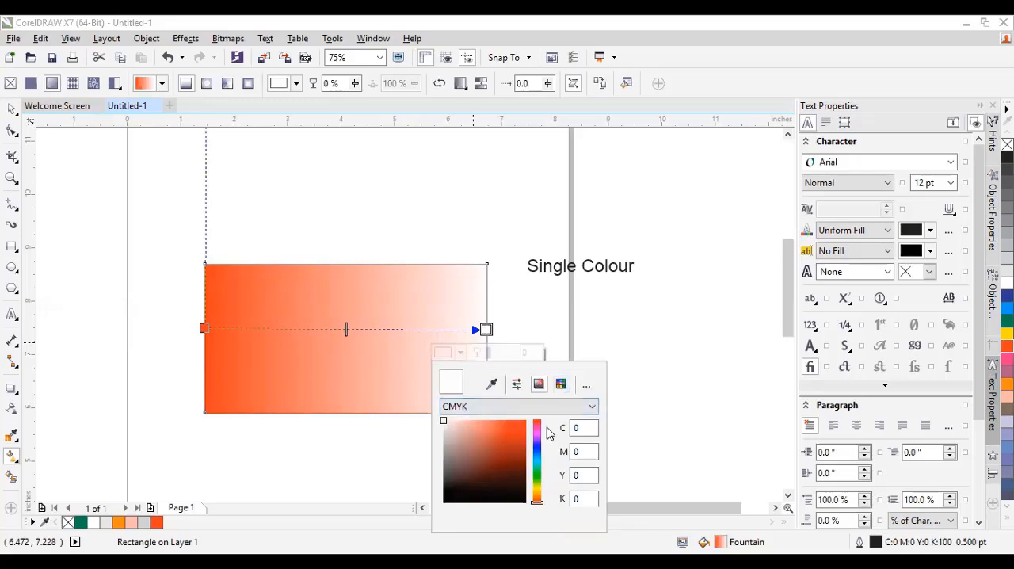
left_click(537, 460)
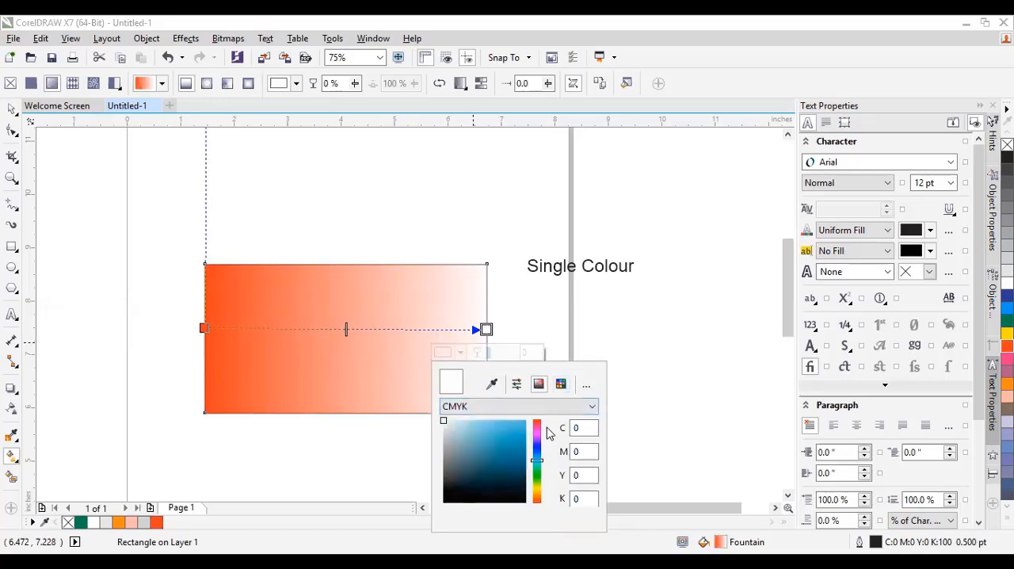
left_click(520, 448)
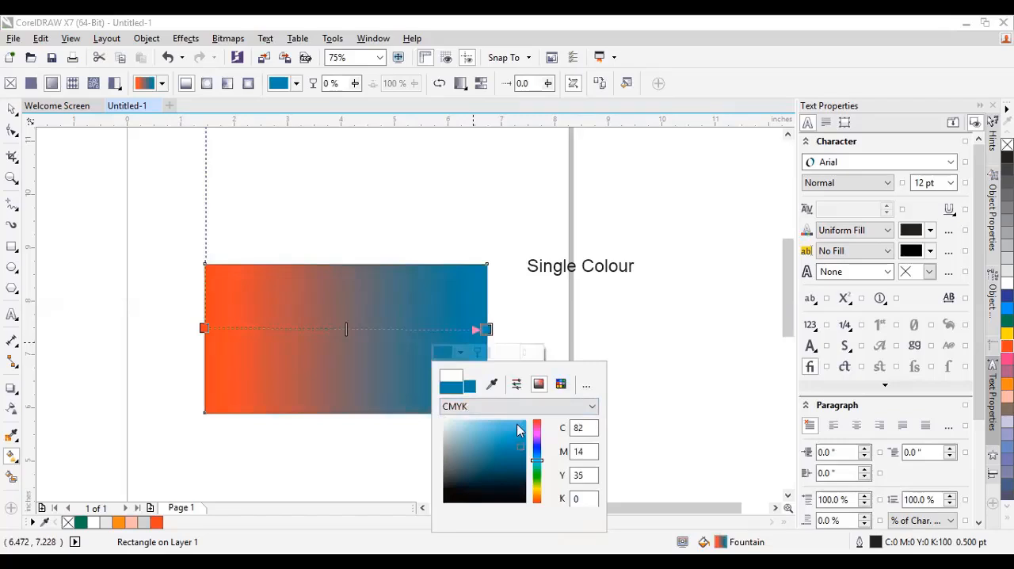
scroll(519, 430, "up", 10)
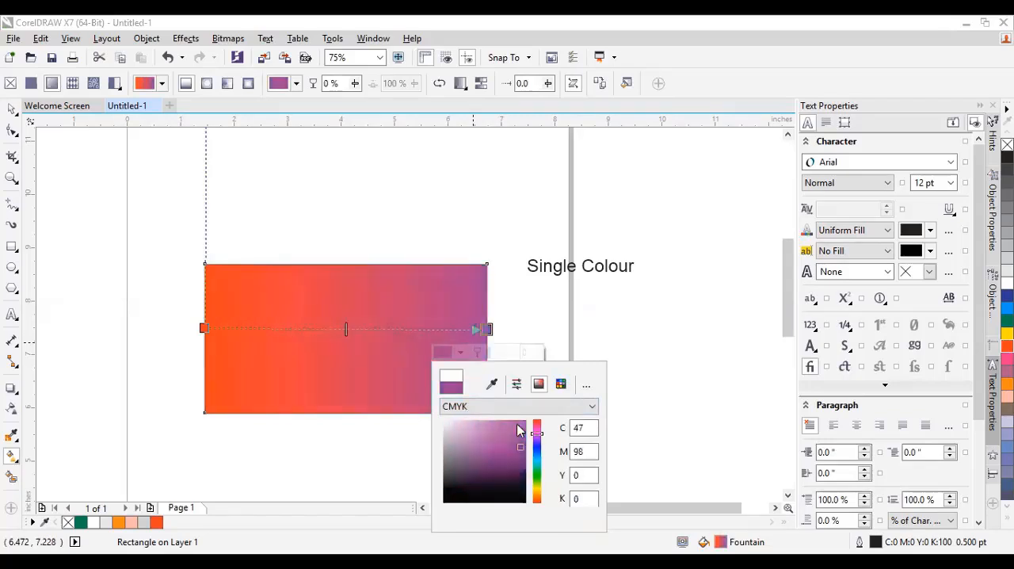
scroll(519, 430, "down", 8)
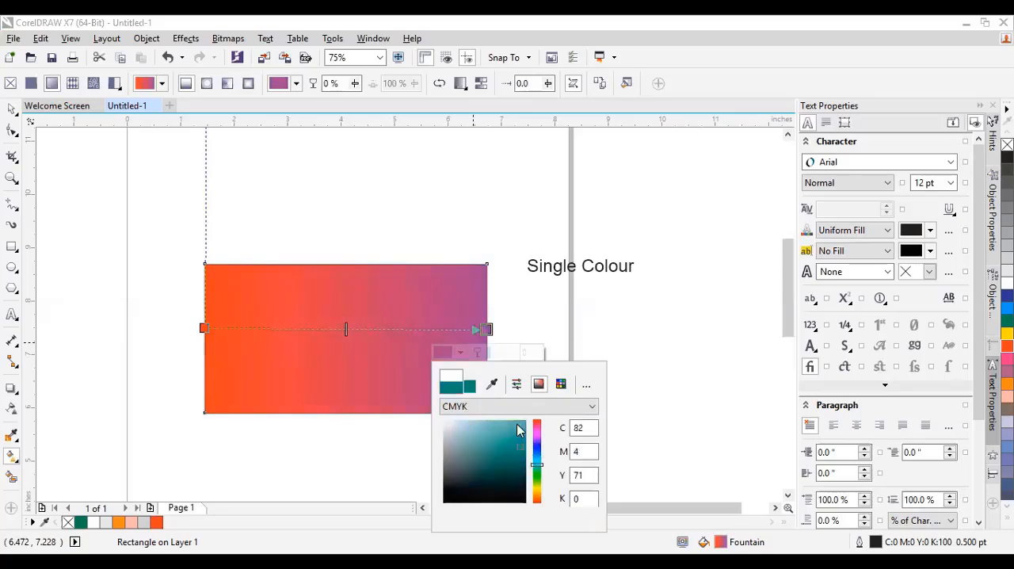
scroll(519, 430, "up", 6)
scroll(519, 430, "down", 10)
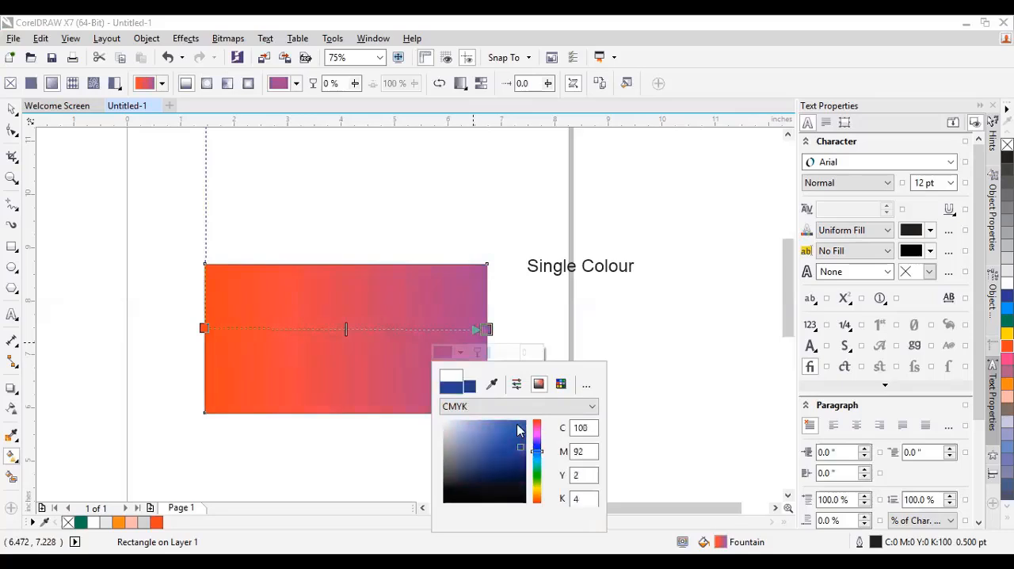
scroll(519, 430, "up", 4)
left_click(519, 430)
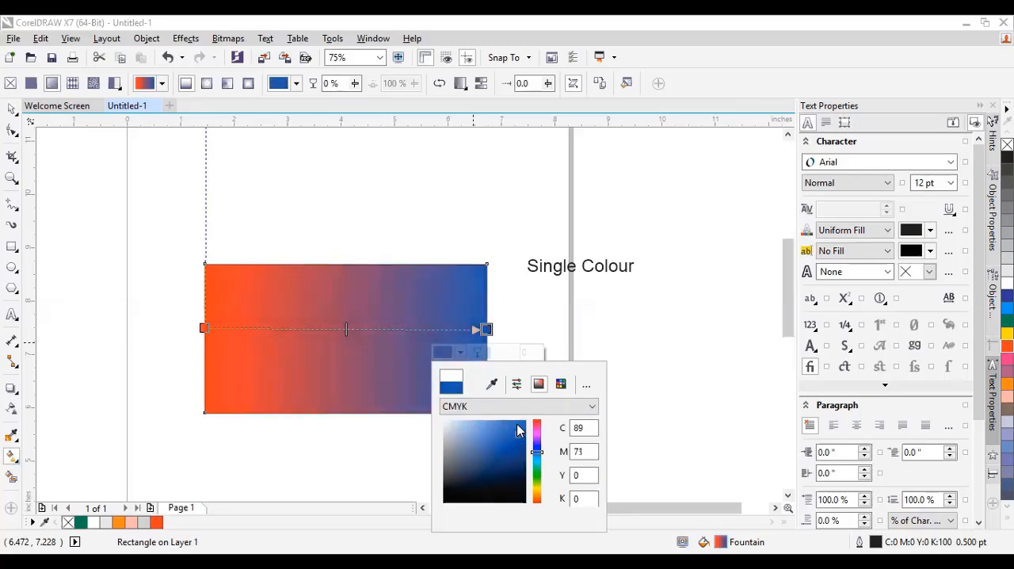
left_click(520, 427)
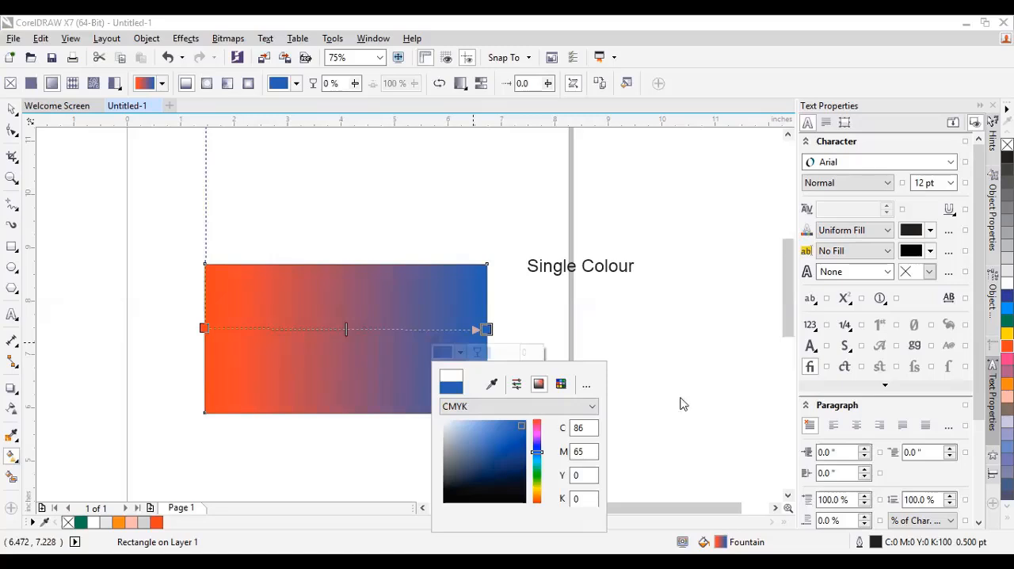
left_click(11, 457)
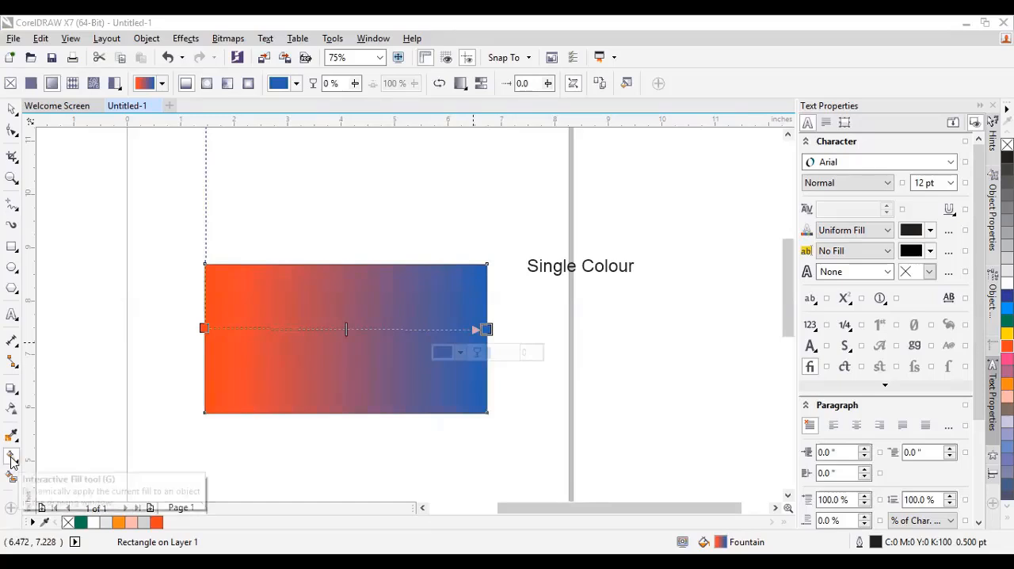
Examine the rectangle's orange-to-blue fountain fill up close, including its start, midpoint and end handles.
left_click(11, 458)
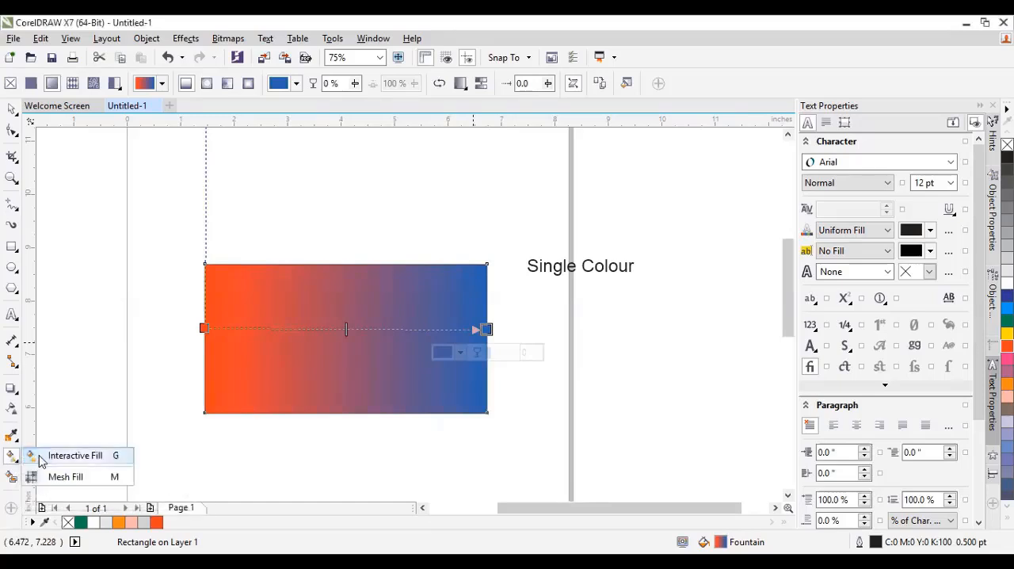
left_click(48, 455)
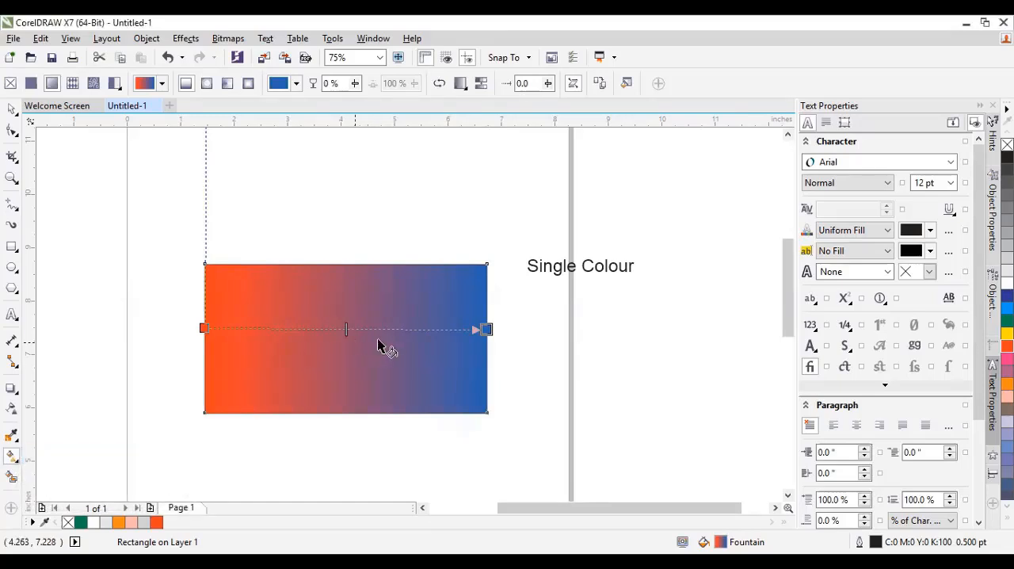
left_click(480, 328)
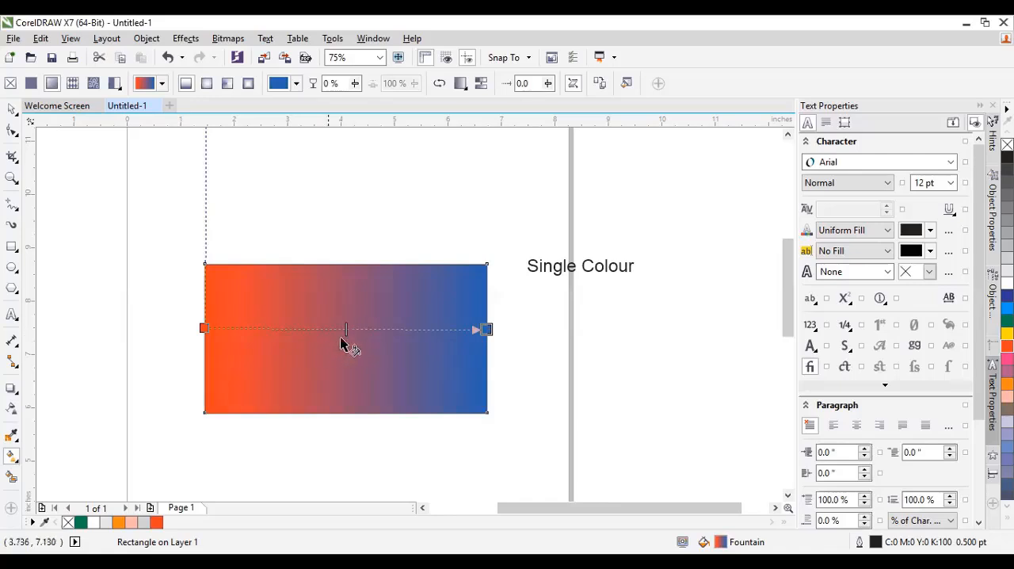
left_click(12, 179)
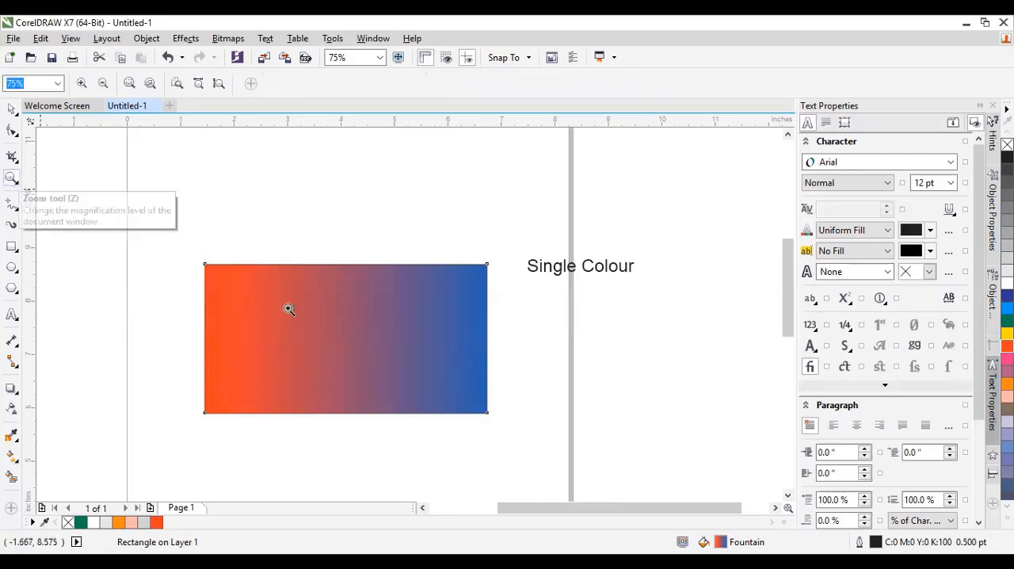
left_click(316, 346)
left_click(14, 109)
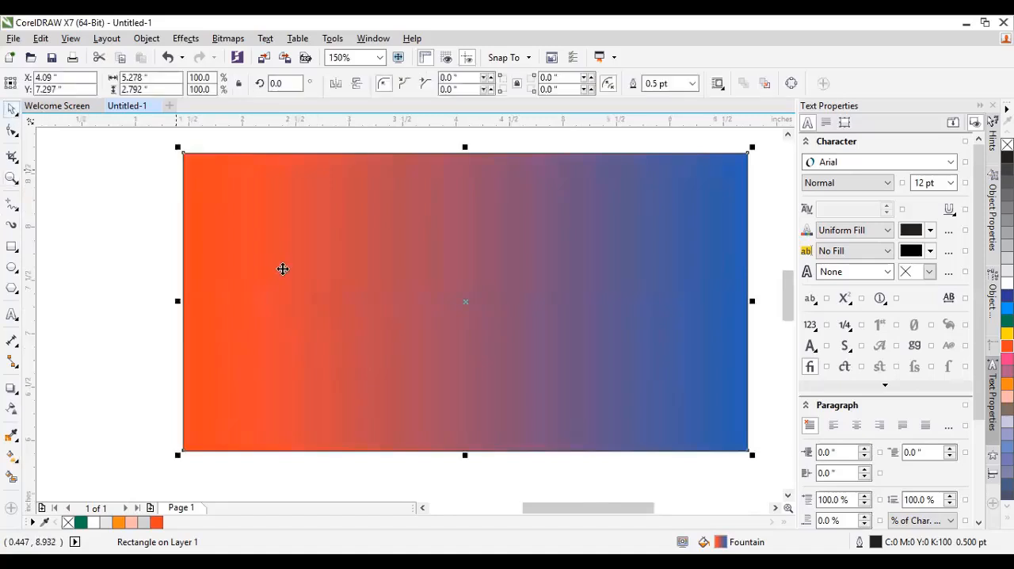
left_click(204, 334)
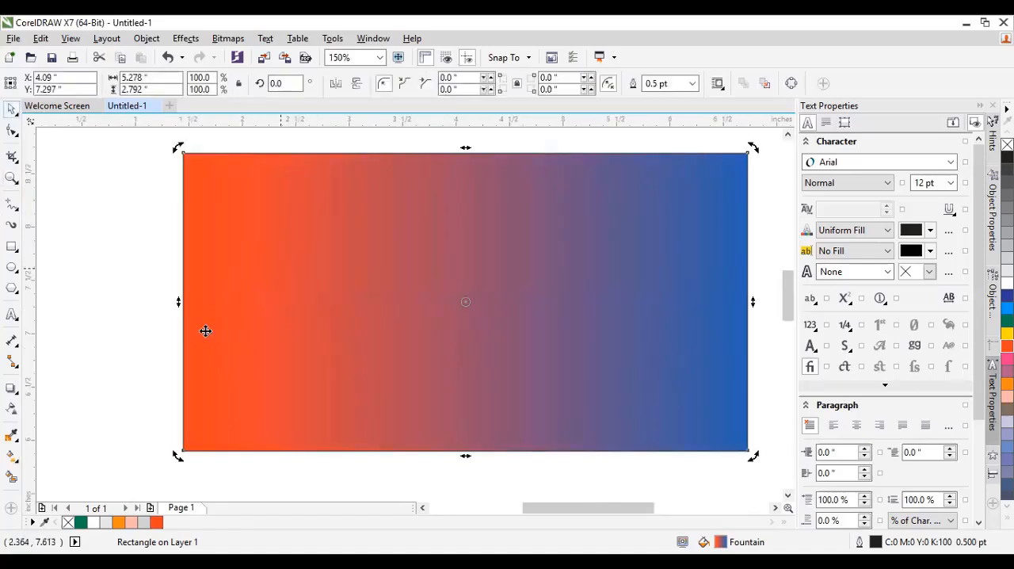
left_click(12, 458)
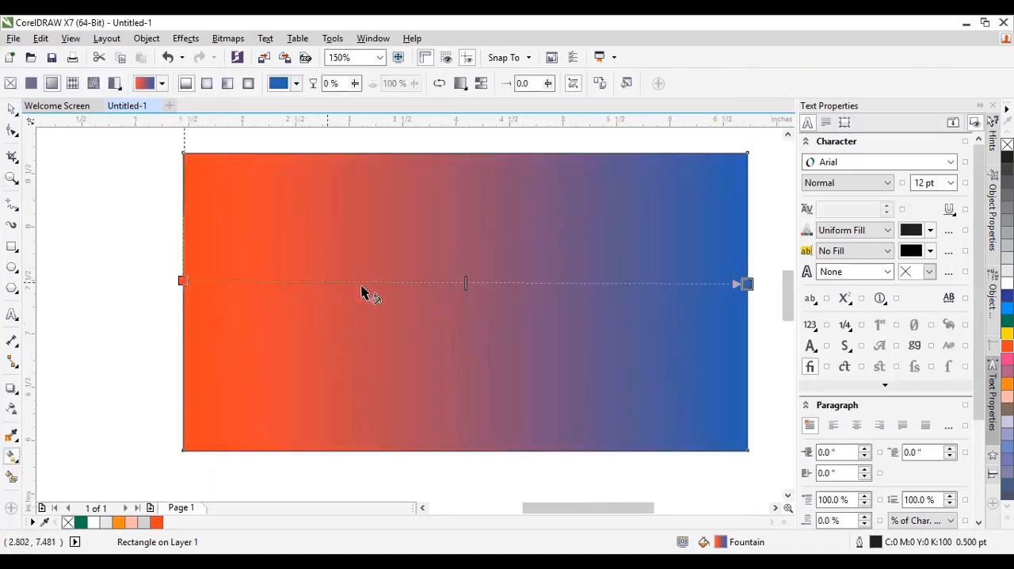
scroll(315, 298, "down", 2)
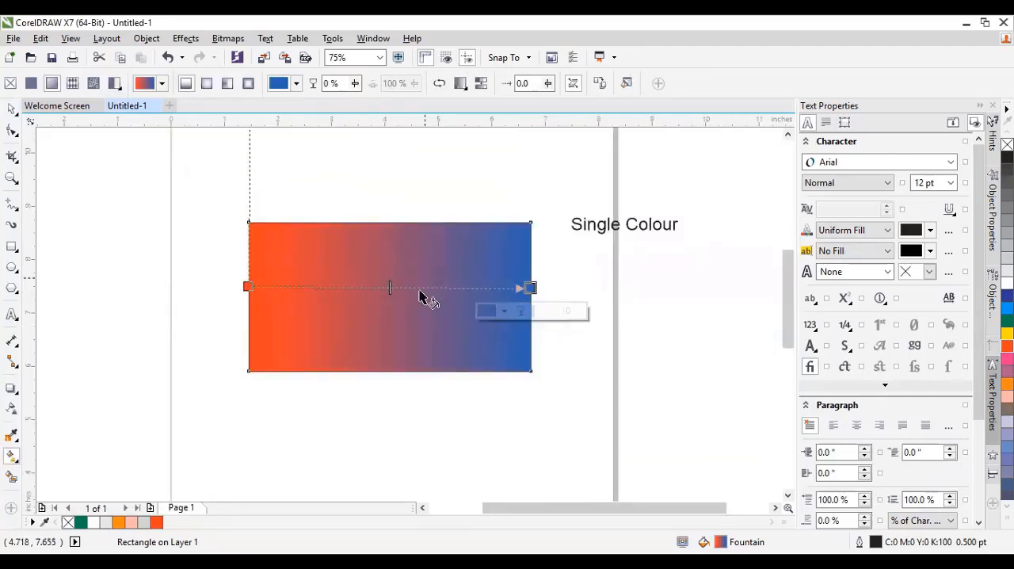
left_click(11, 108)
left_click(115, 188)
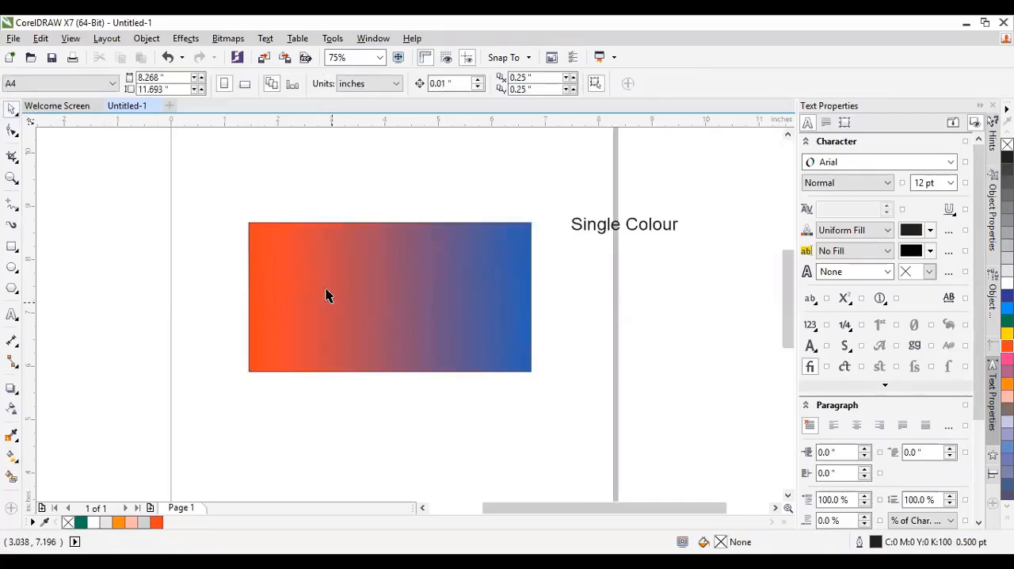
left_click(324, 294)
left_click(11, 457)
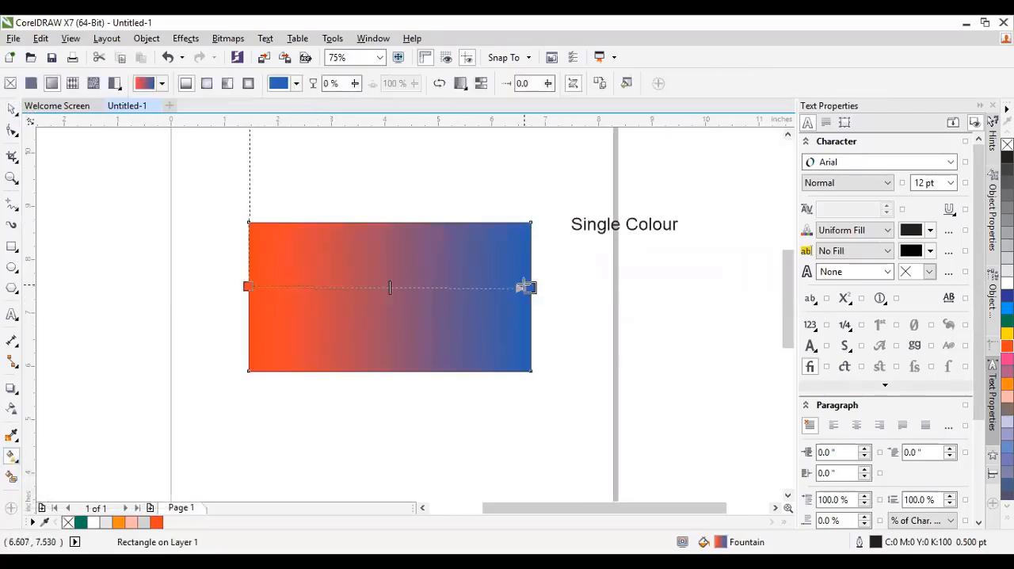
scroll(545, 287, "up", 1)
scroll(503, 291, "down", 1)
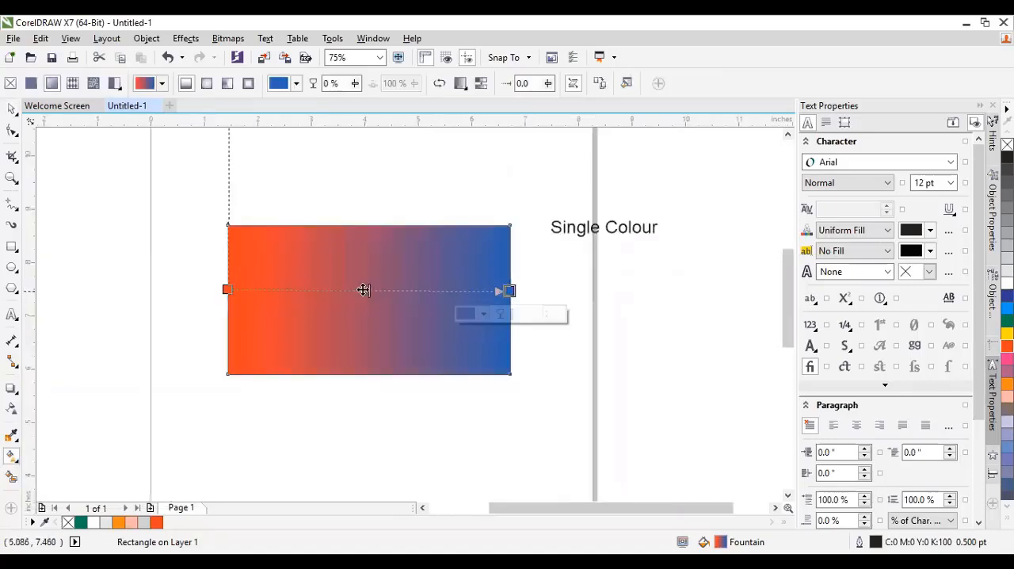
scroll(400, 291, "up", 1)
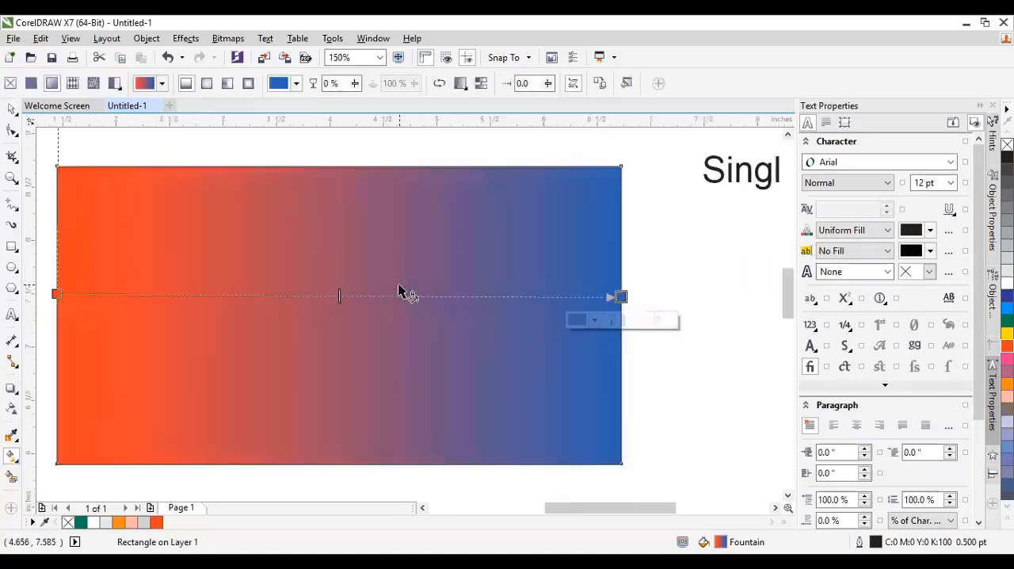
scroll(398, 287, "down", 1)
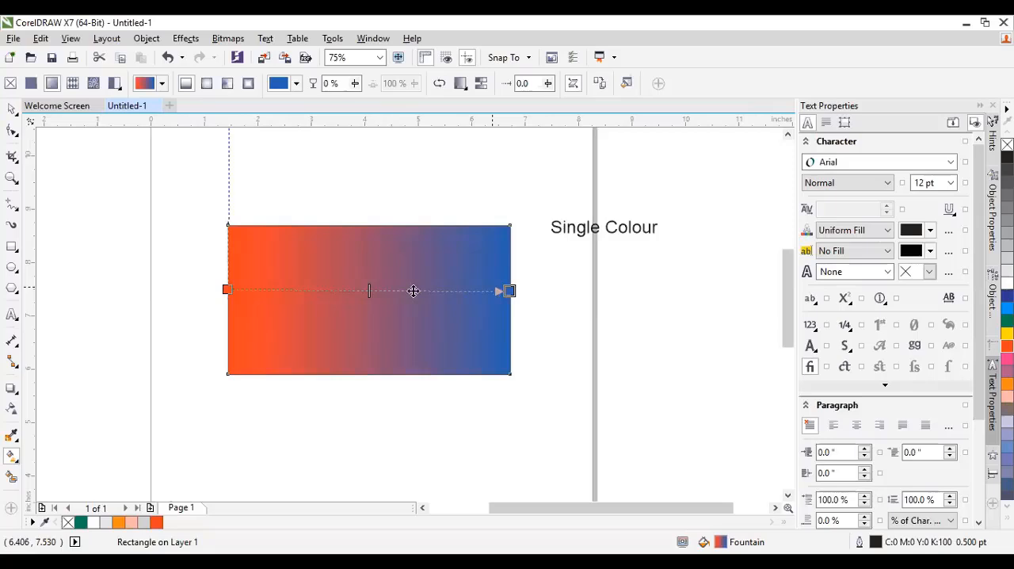
Add a colour node at 21% along the rectangle's fountain fill and set it to light red, #EB445A.
double_click(287, 290)
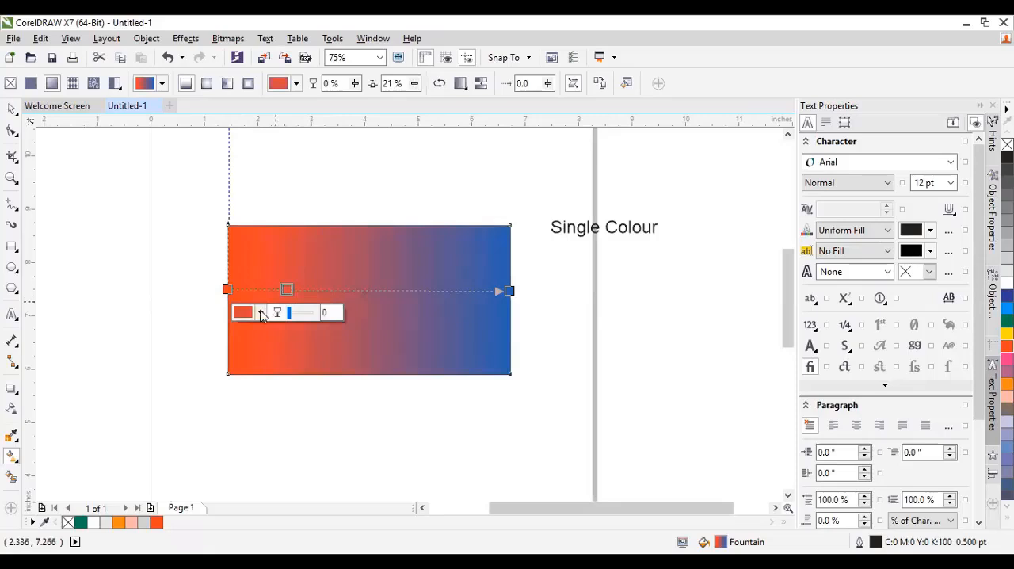
left_click(260, 312)
left_click_drag(309, 399, 302, 387)
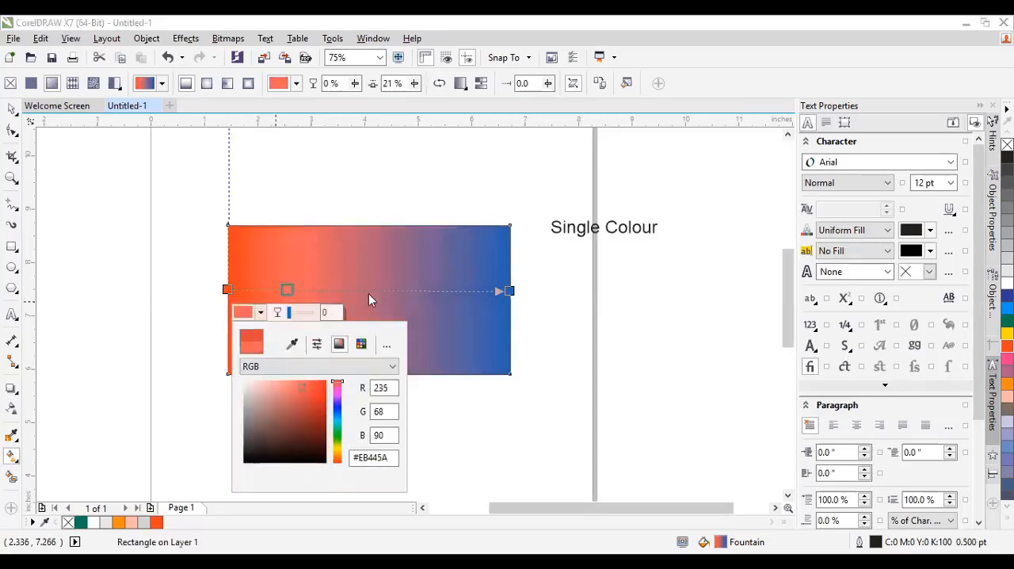
left_click(424, 290)
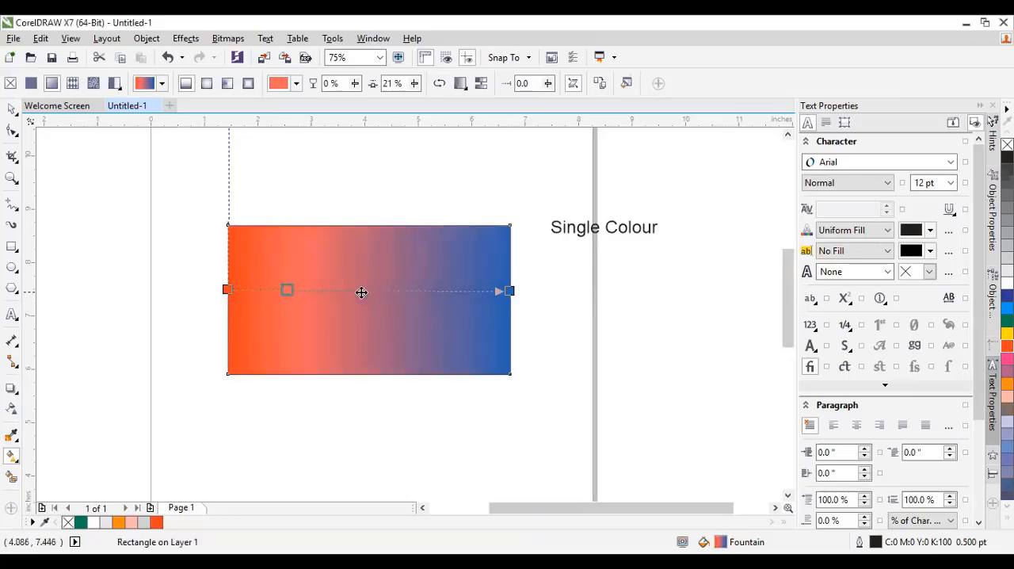
Add two more colour nodes to the fountain fill, at 71% and 43%.
left_click(427, 291)
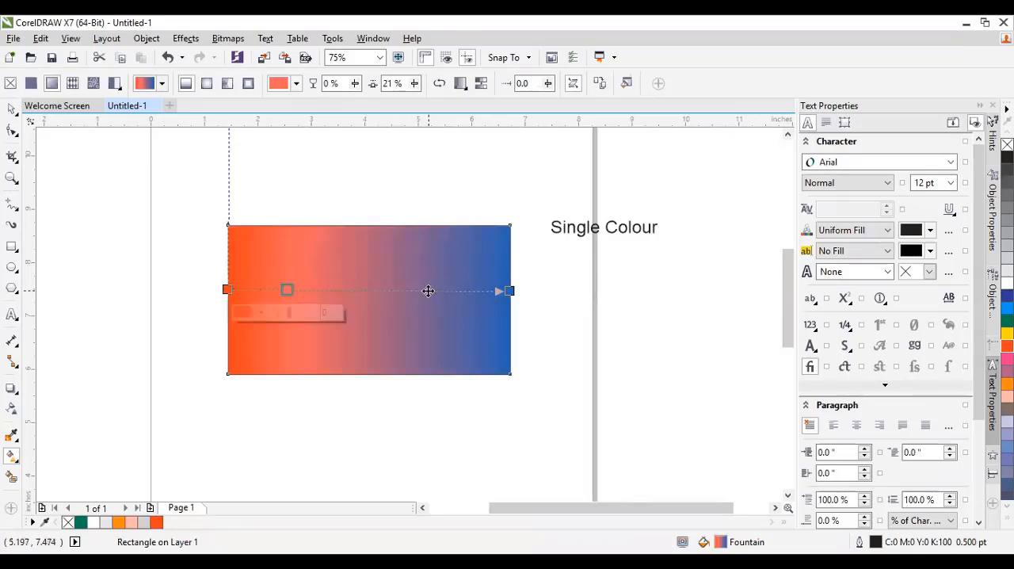
double_click(428, 291)
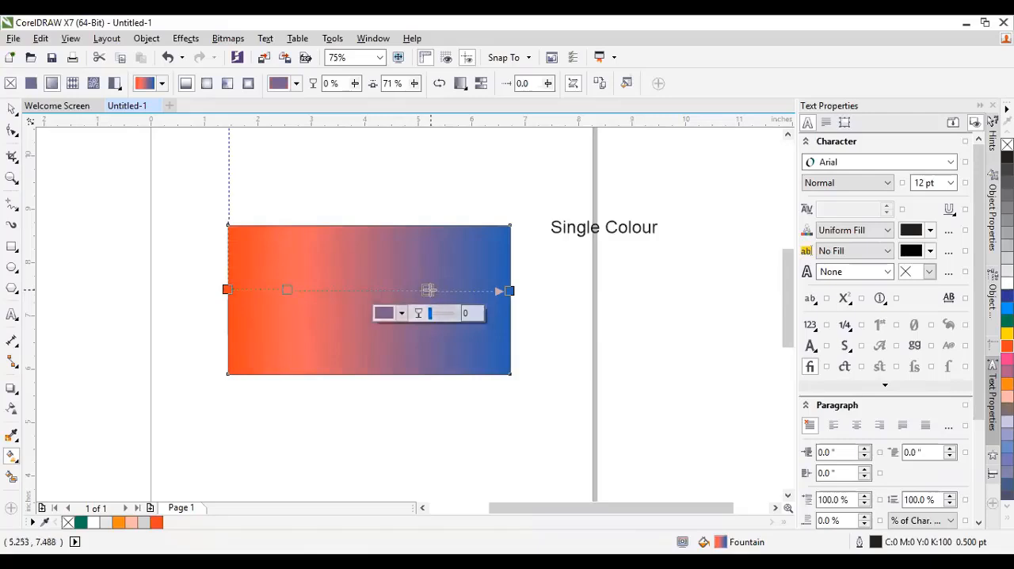
left_click(349, 290)
double_click(349, 290)
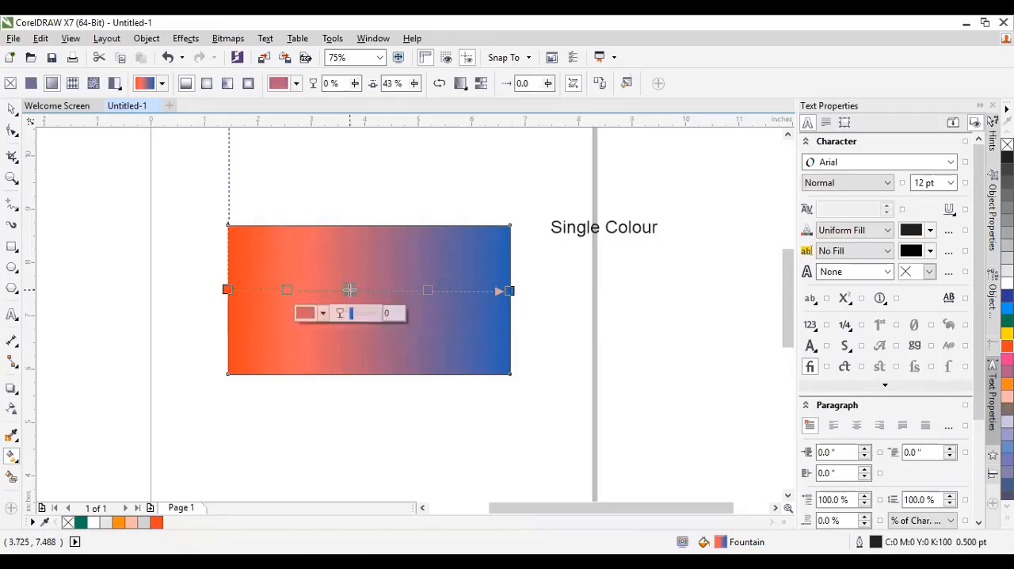
Delete the gradient-filled rectangle from the page.
left_click(11, 109)
left_click(339, 246)
key("Delete")
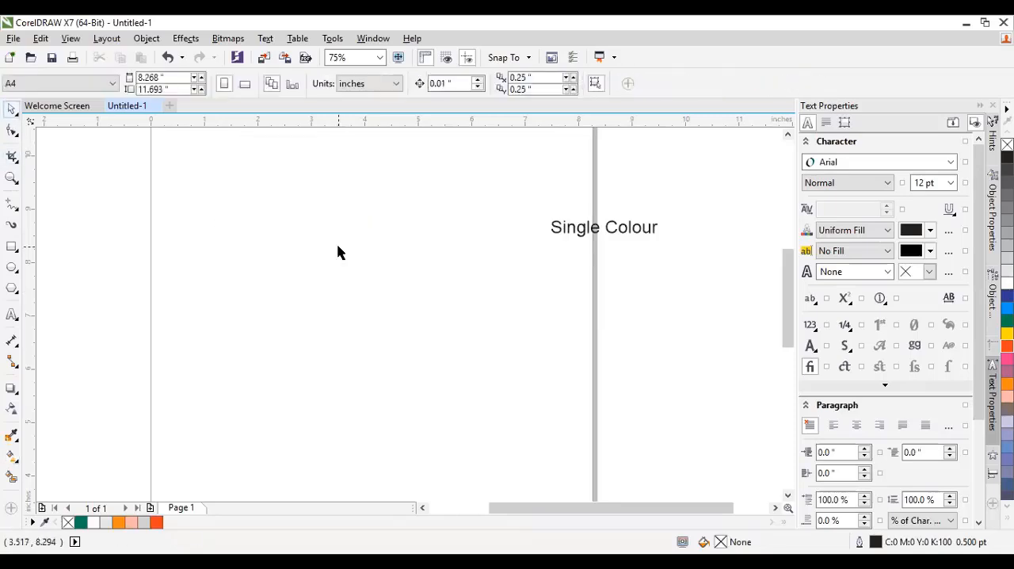
Draw a rectangle about 4.69 × 2.56 inches on the page and fill it with orange-red (C0 M100 Y100 K0).
left_click(12, 248)
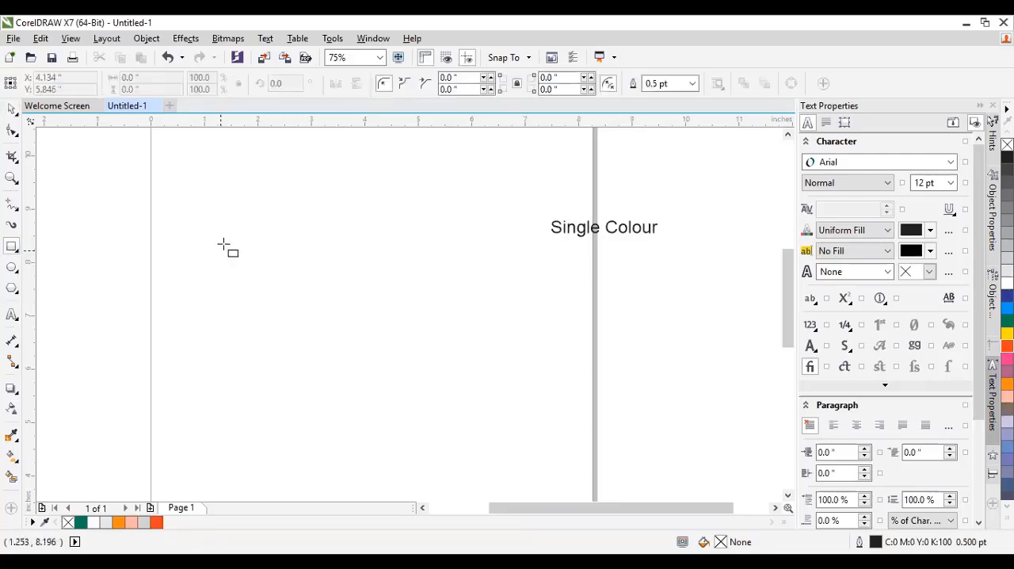
left_click_drag(224, 243, 476, 379)
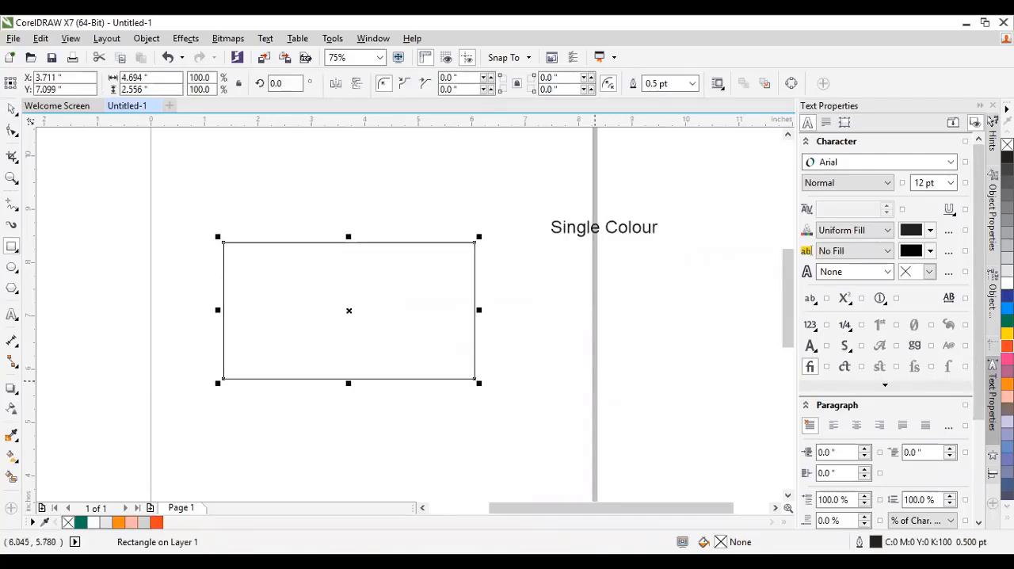
left_click(1007, 346)
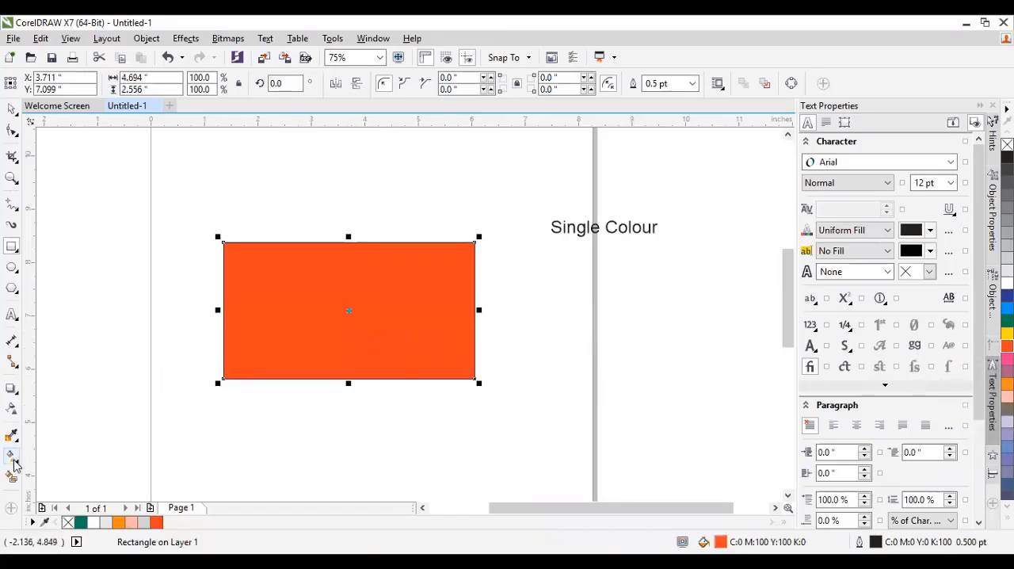
Apply a horizontal orange-to-white fountain fill across the new rectangle, from its left edge to its right edge.
left_click(10, 479)
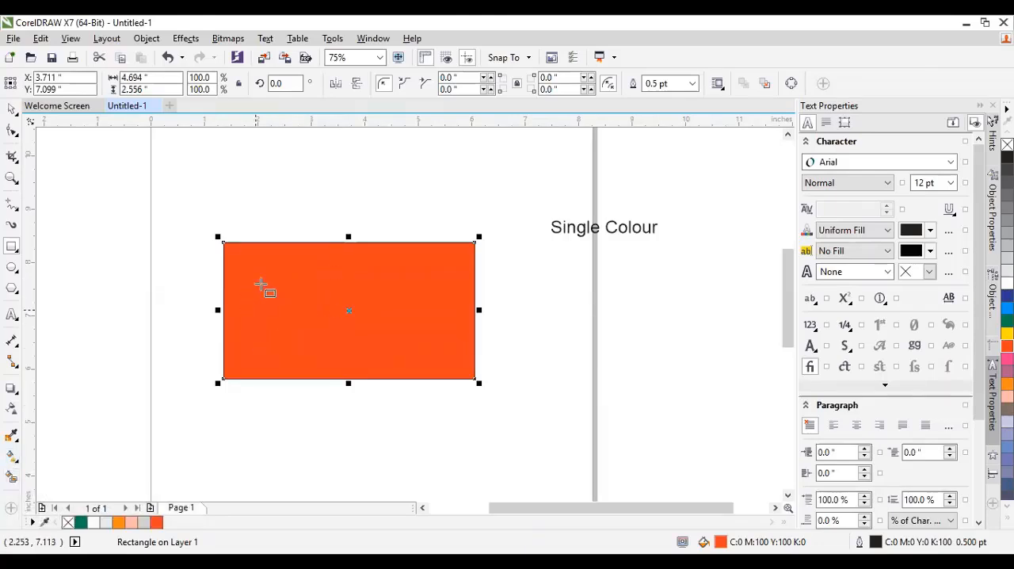
left_click(11, 460)
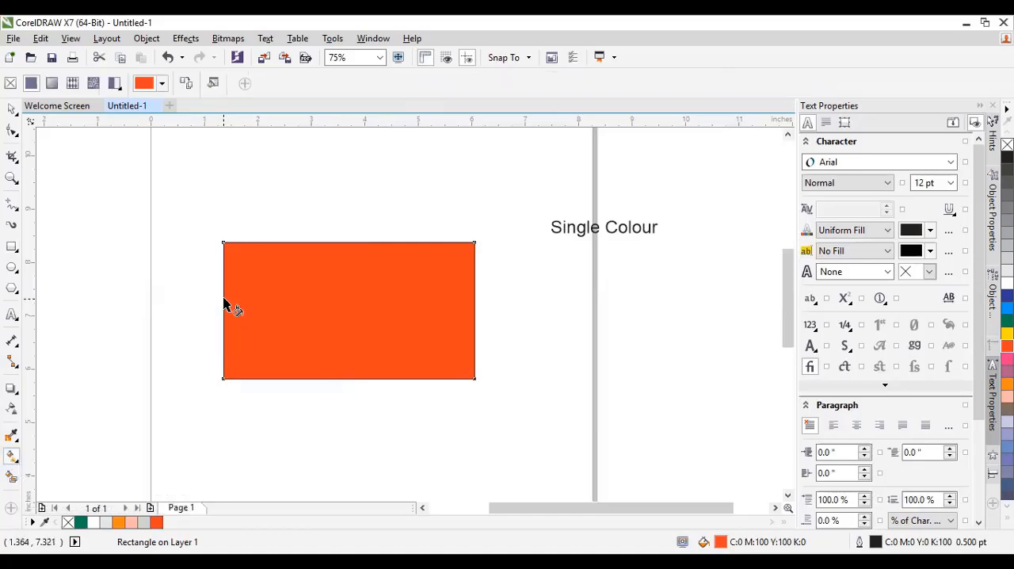
left_click_drag(224, 305, 474, 299)
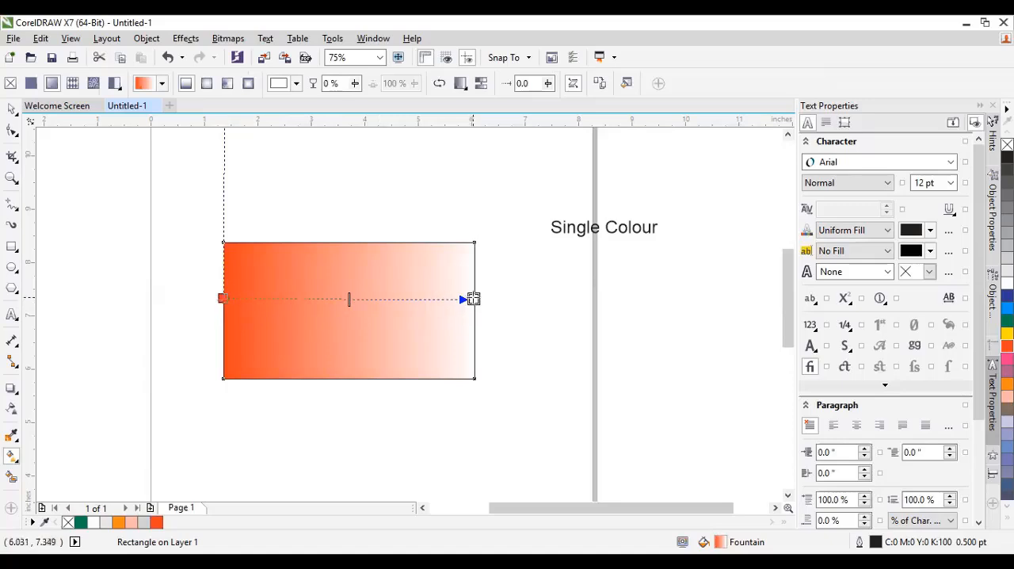
Set the fountain fill's left start node to dark red-brown, C33 M100 Y100 K50.
left_click(222, 297)
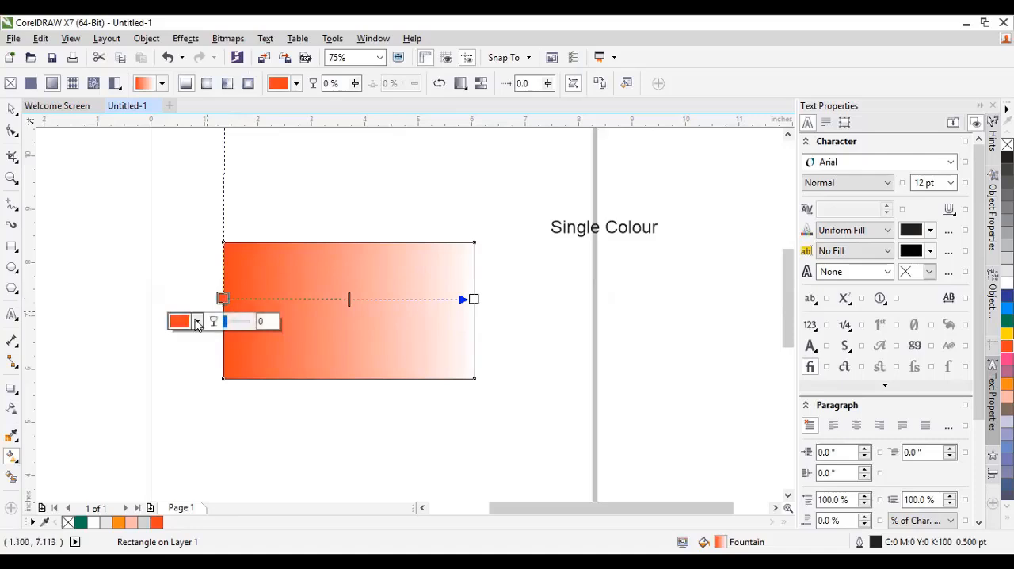
left_click(197, 325)
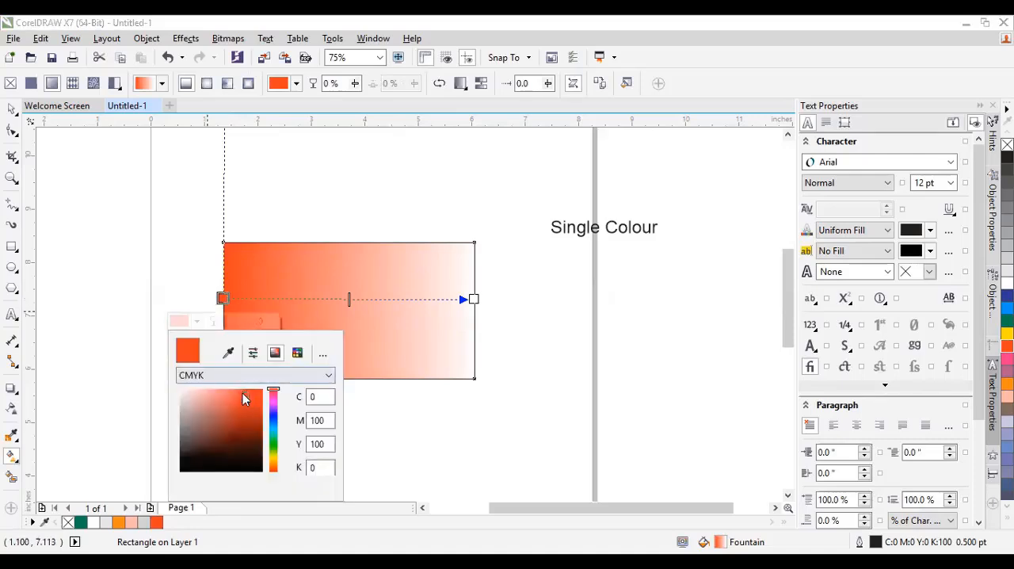
left_click_drag(243, 396, 256, 432)
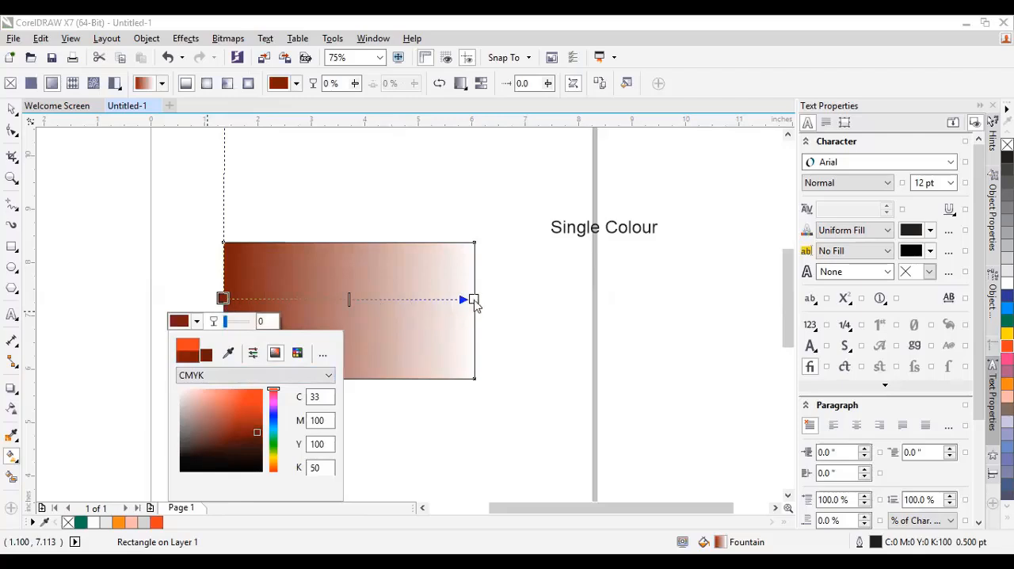
Set the fountain fill's right end node to pink, C29 M100 Y5 K0.
left_click(473, 298)
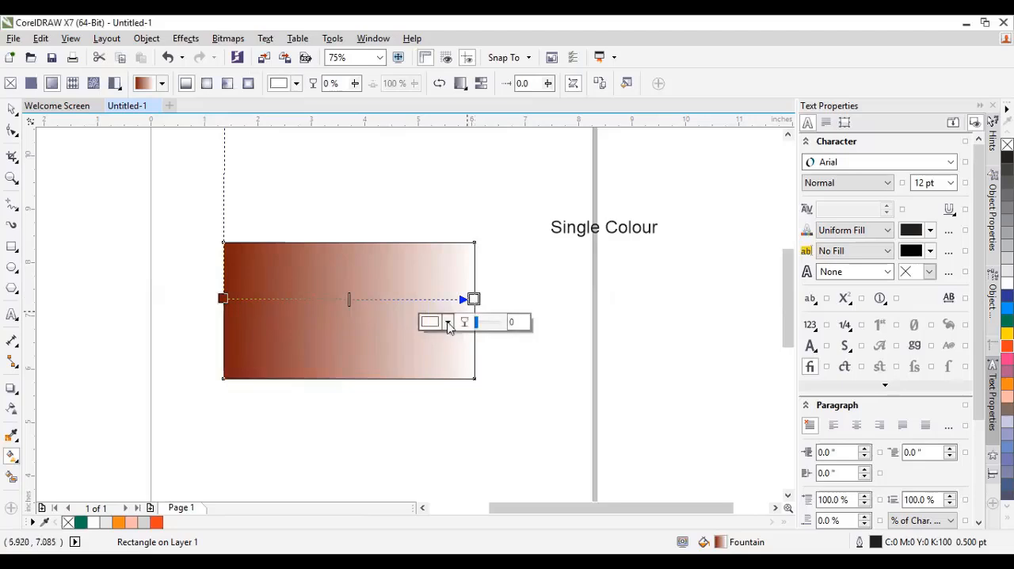
left_click(448, 325)
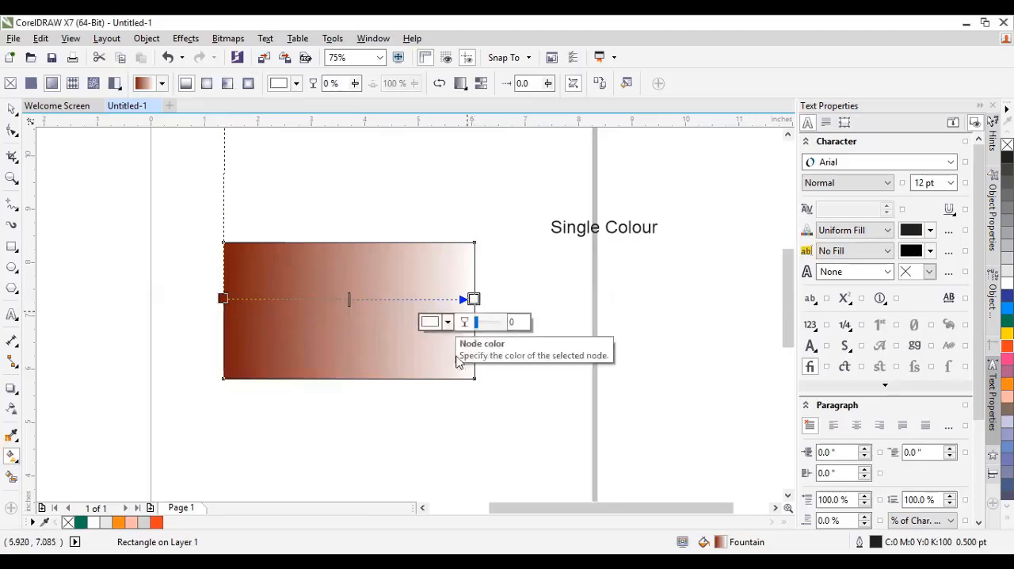
left_click(526, 401)
left_click(507, 409)
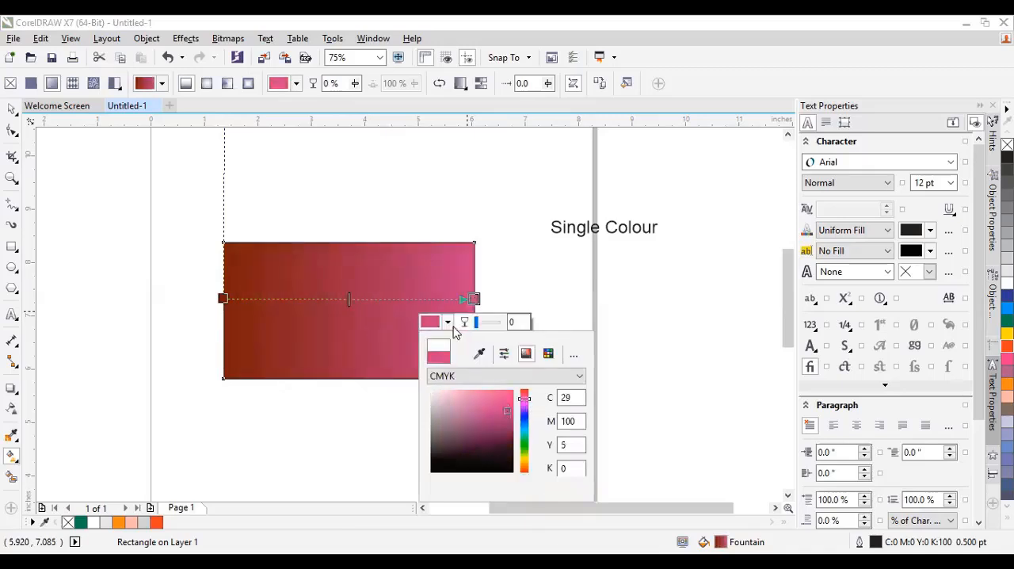
left_click(494, 269)
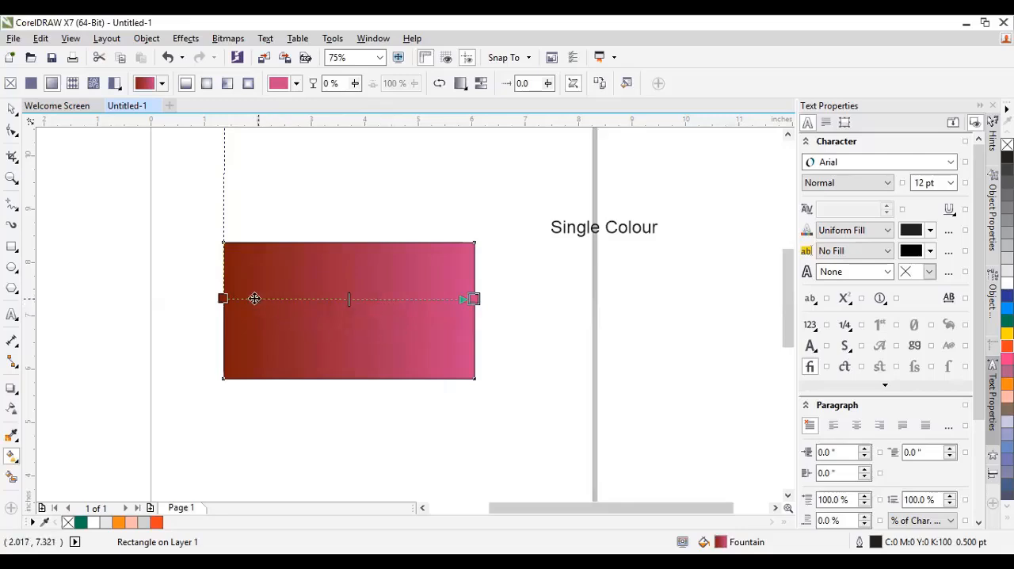
Add a colour node at 63% along the fountain fill and set it to pink-red, #C71C74.
double_click(380, 299)
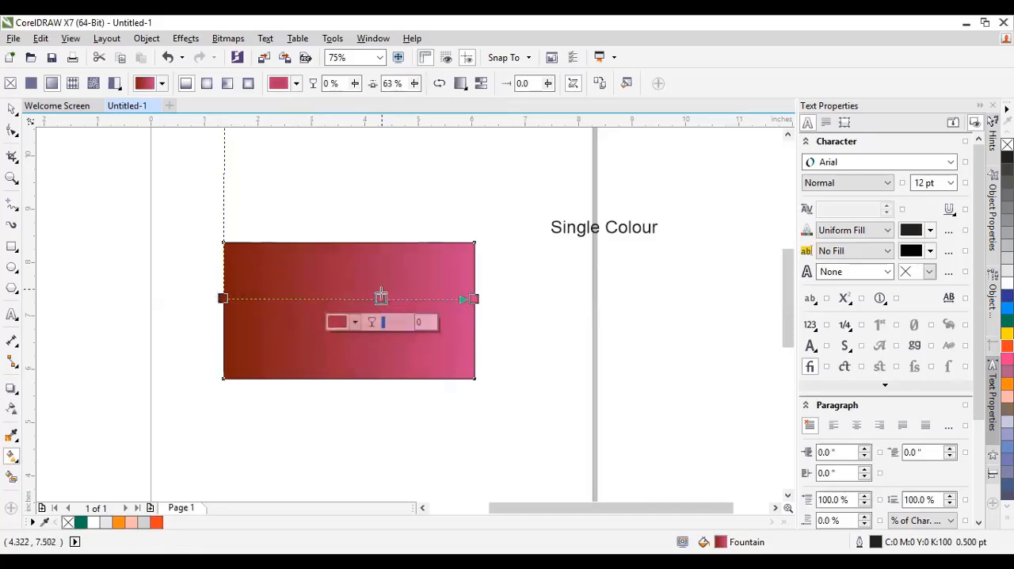
left_click(355, 329)
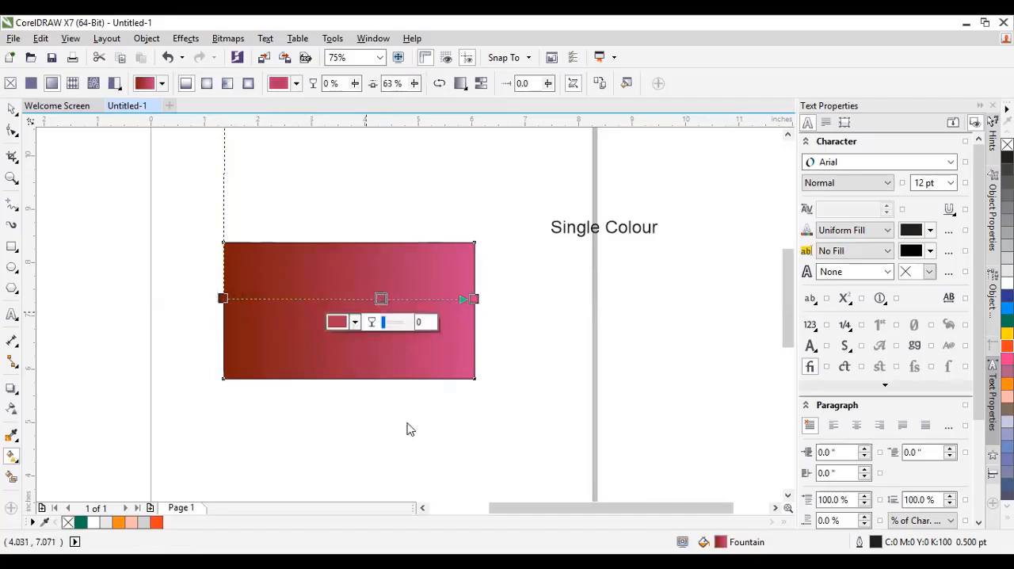
left_click(408, 410)
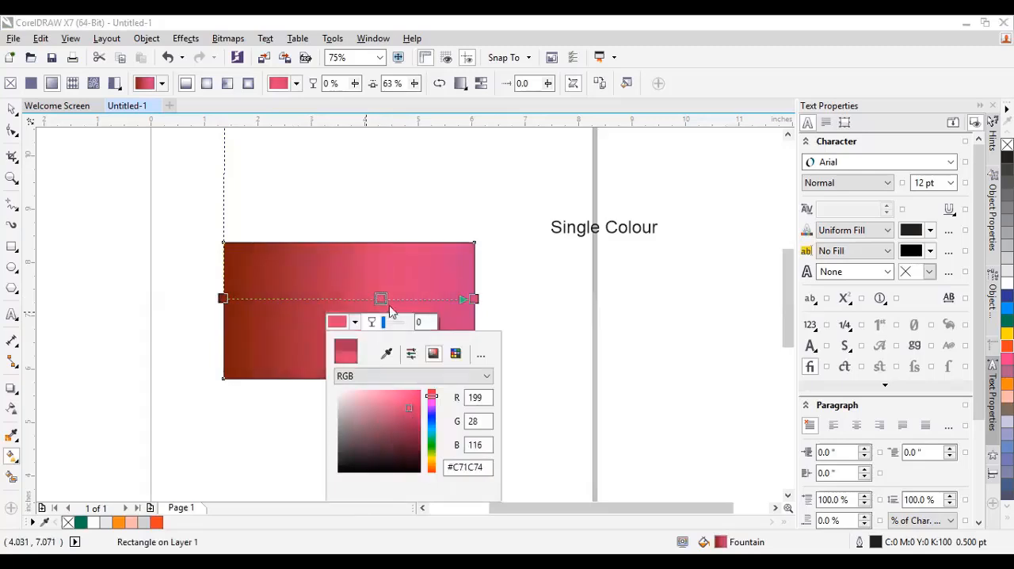
Add a colour node at 24% along the rectangle's fountain fill and set it to red, #C72553.
left_click(286, 298)
double_click(284, 298)
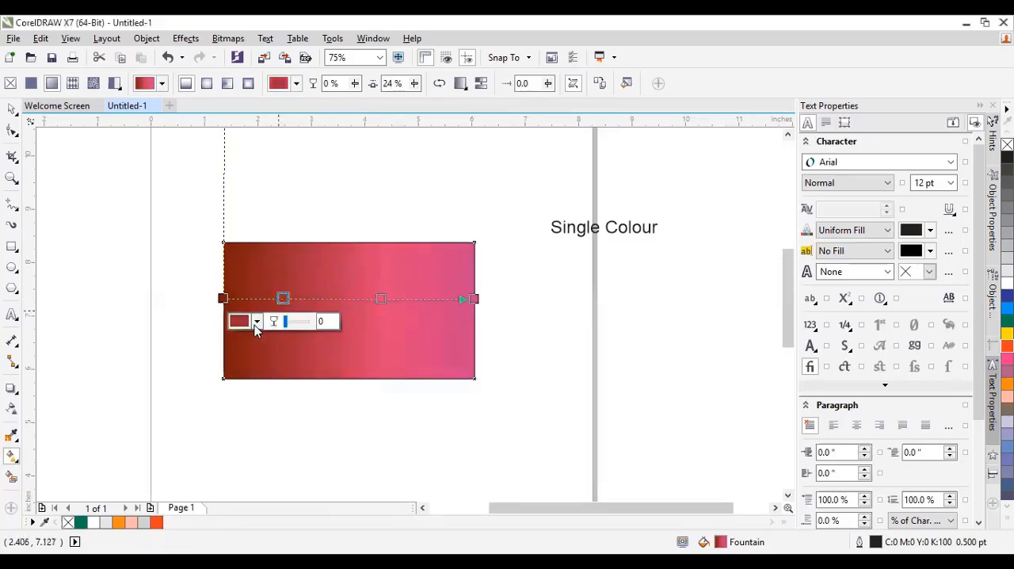
left_click(306, 407)
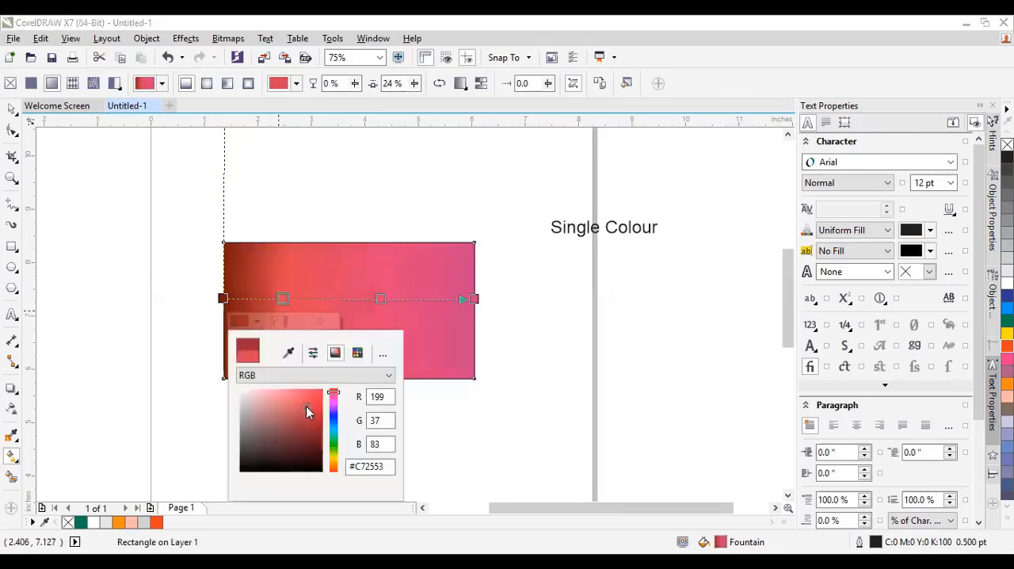
left_click(499, 380)
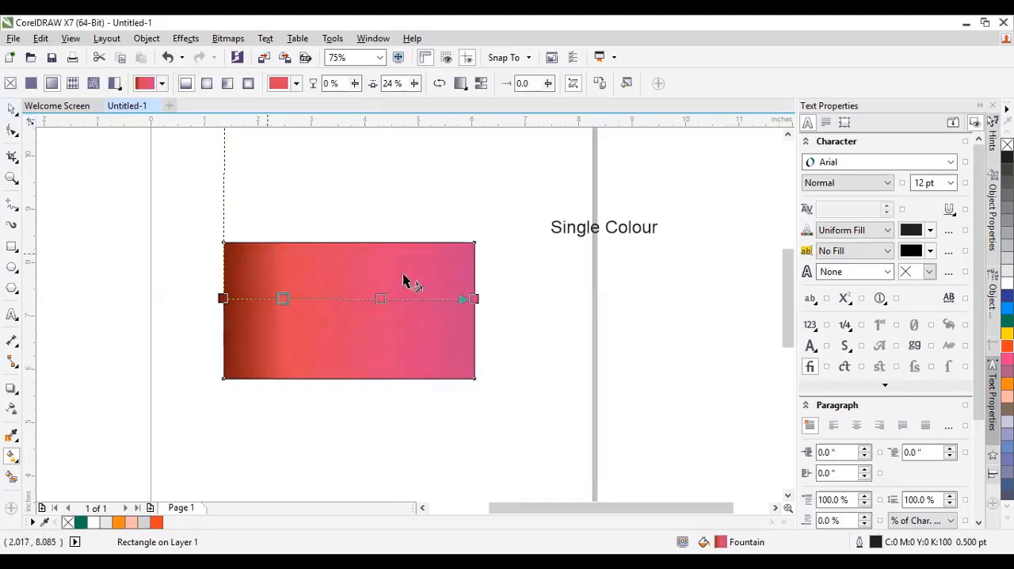
Move the multi-colour rectangle slightly up and to the right, centring it at about X 4.16, Y 7.78 inches.
left_click(12, 109)
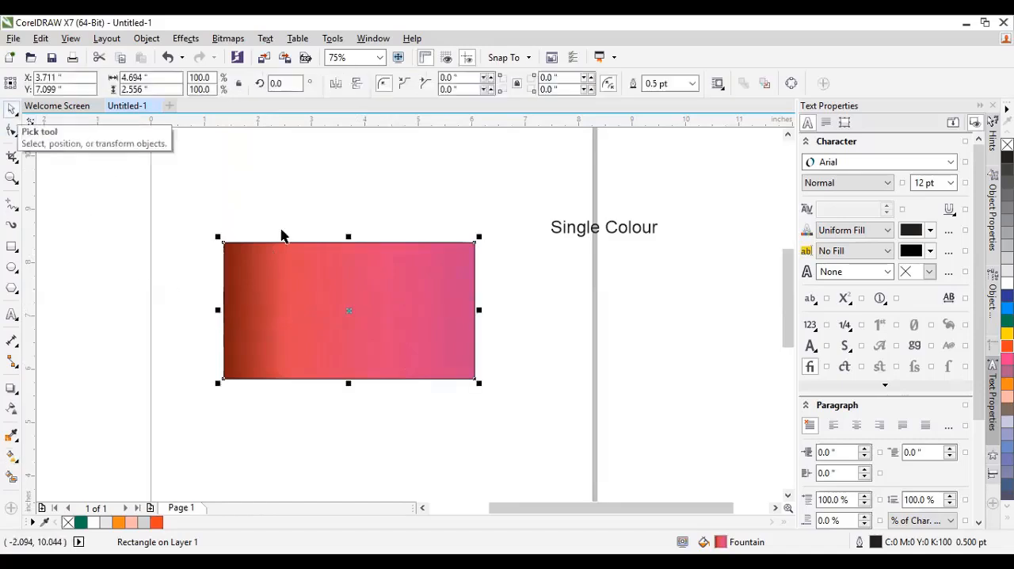
left_click(377, 211)
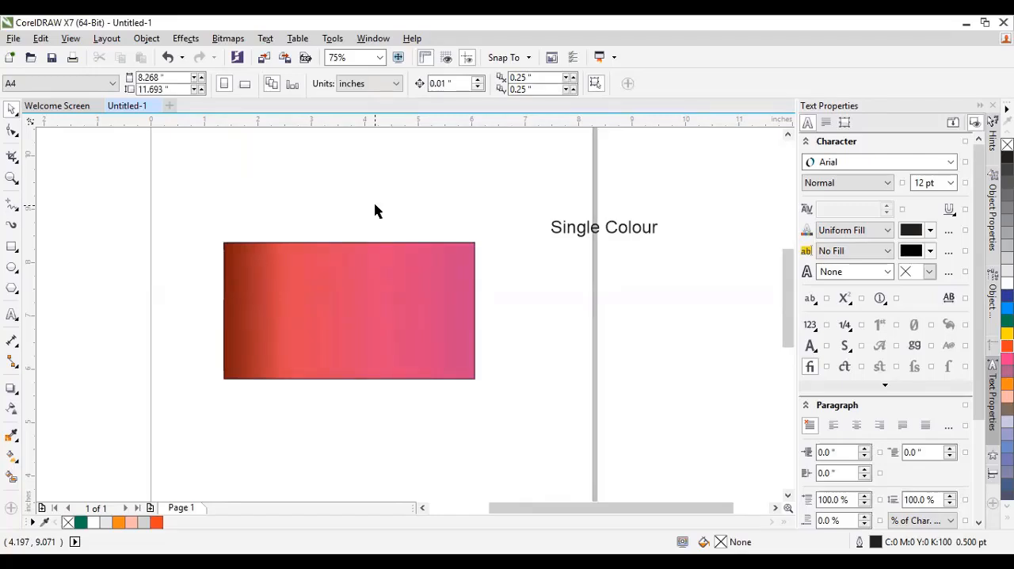
left_click(345, 311)
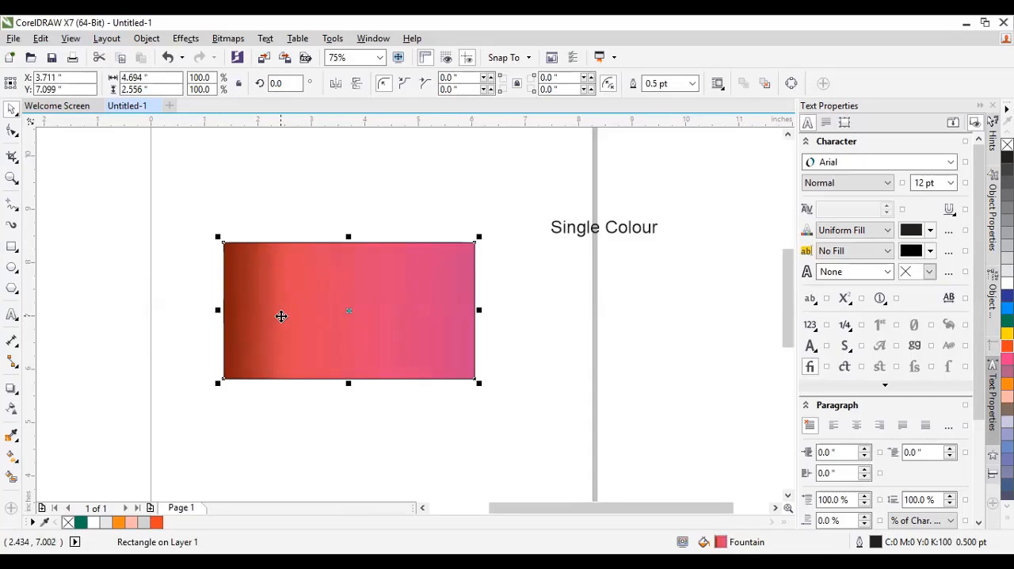
left_click_drag(277, 317, 312, 283)
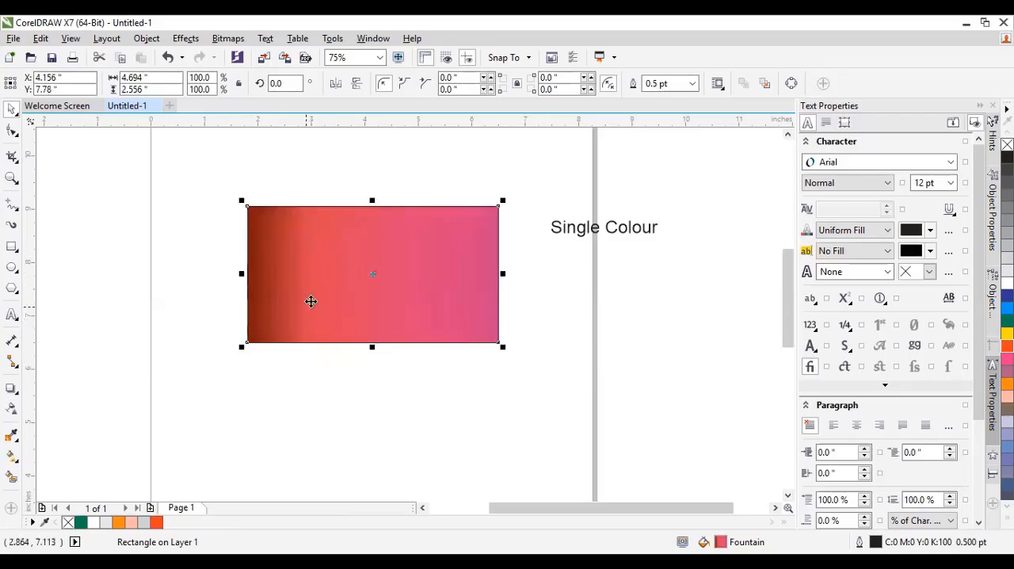